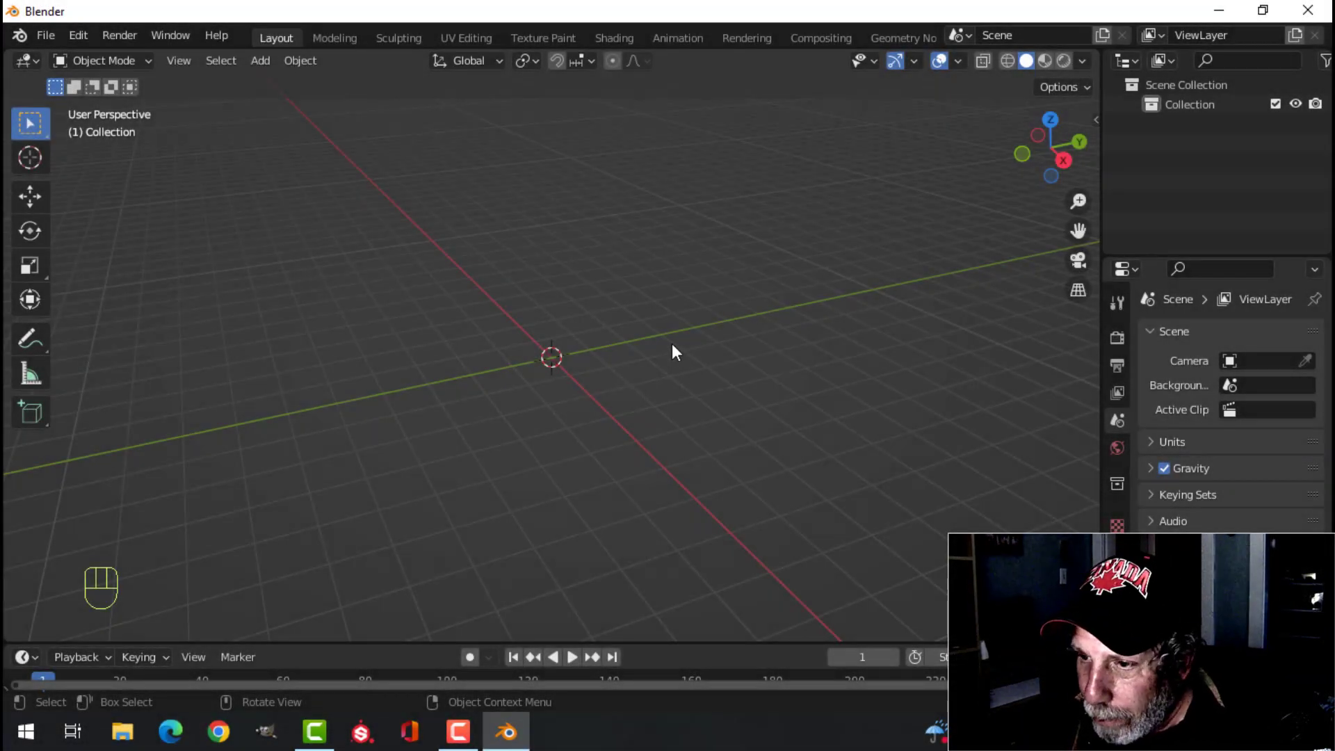
Add a plane and scale it in X and Y into a narrow, long strip
{"action": "left_click_drag", "start_coordinate": [687, 336], "coordinate": [668, 349]}
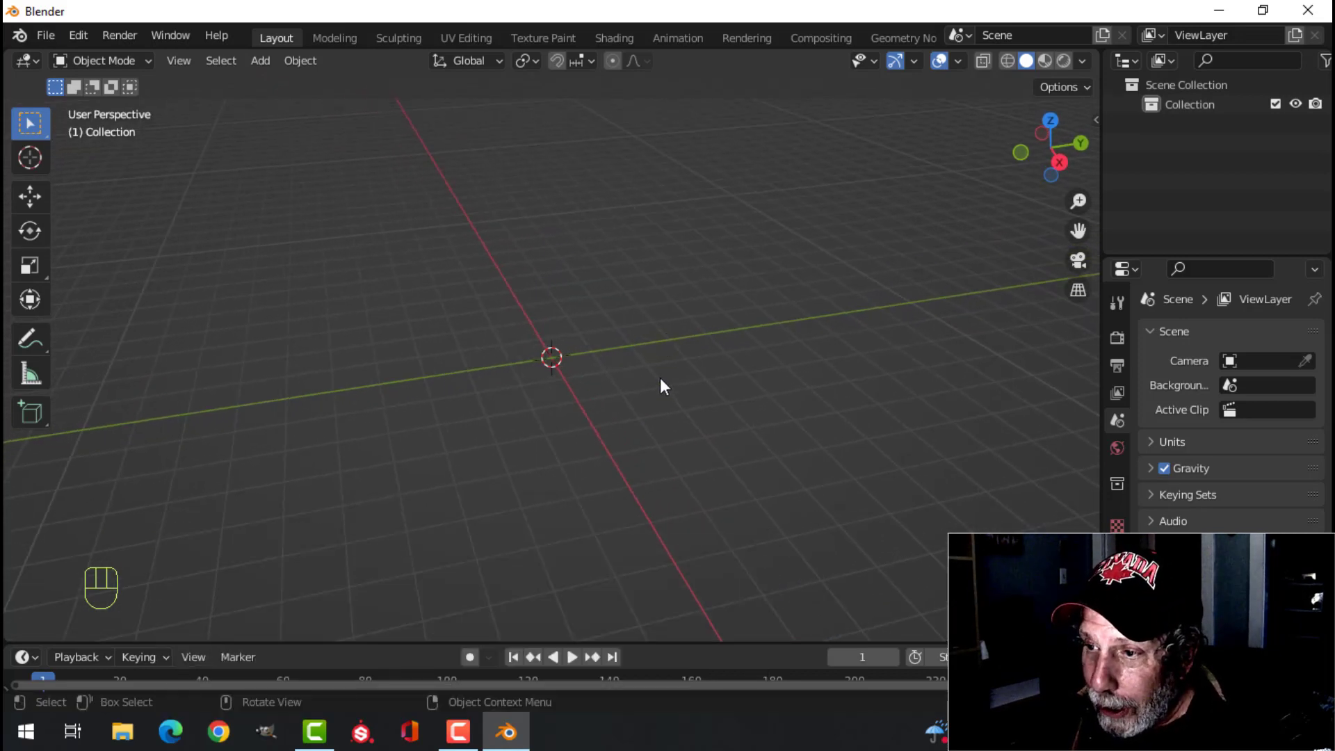
{"action": "left_click_drag", "start_coordinate": [660, 375], "coordinate": [655, 369]}
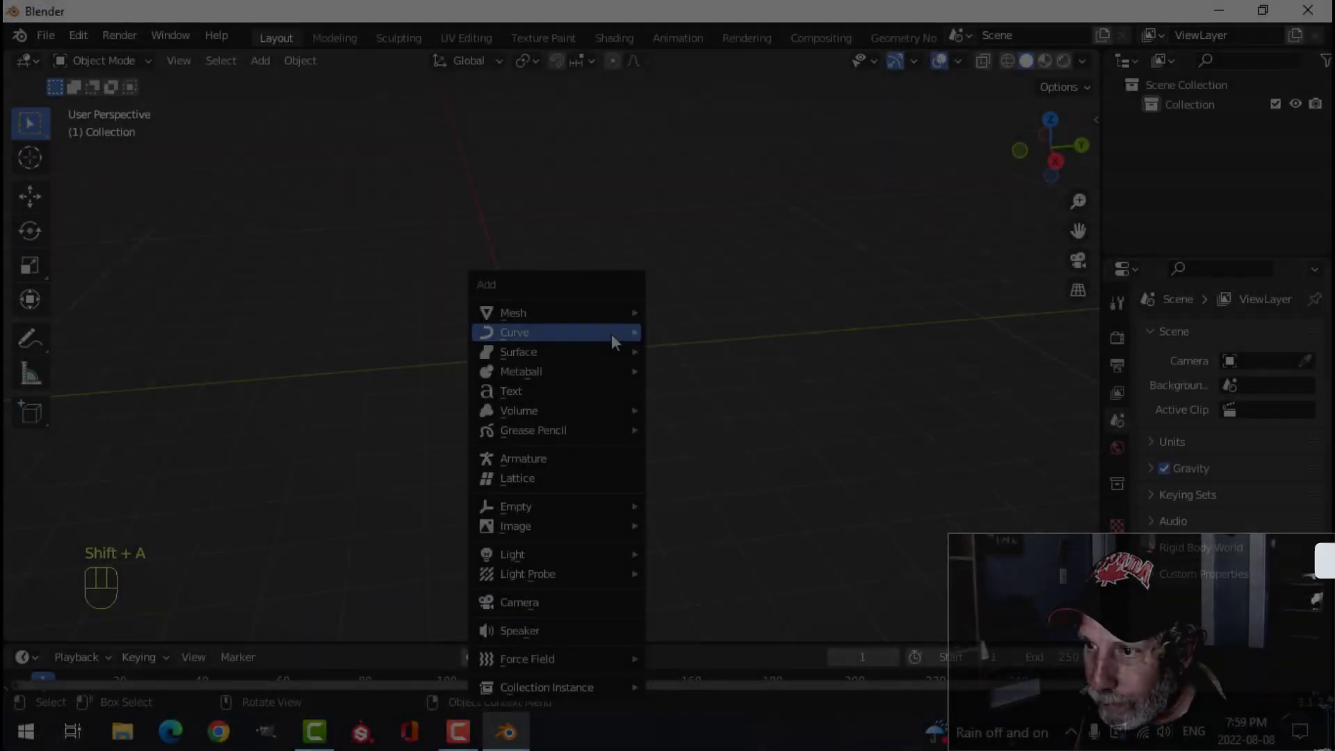
{"action": "left_click", "coordinate": [679, 312]}
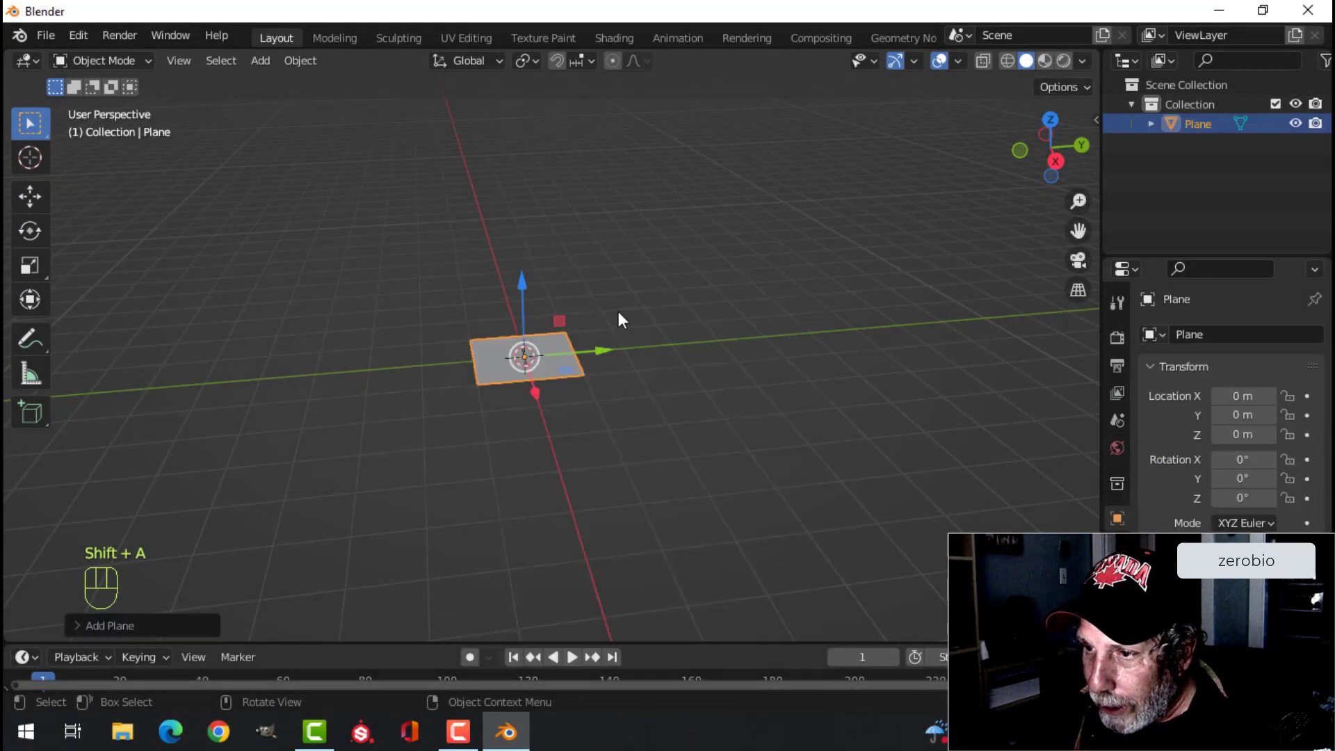
{"action": "key", "text": "KP_7"}
{"action": "scroll", "scroll_direction": "up", "scroll_amount": 3}
{"action": "key", "text": "Tab"}
{"action": "key", "text": "s"}
{"action": "key", "text": "x"}
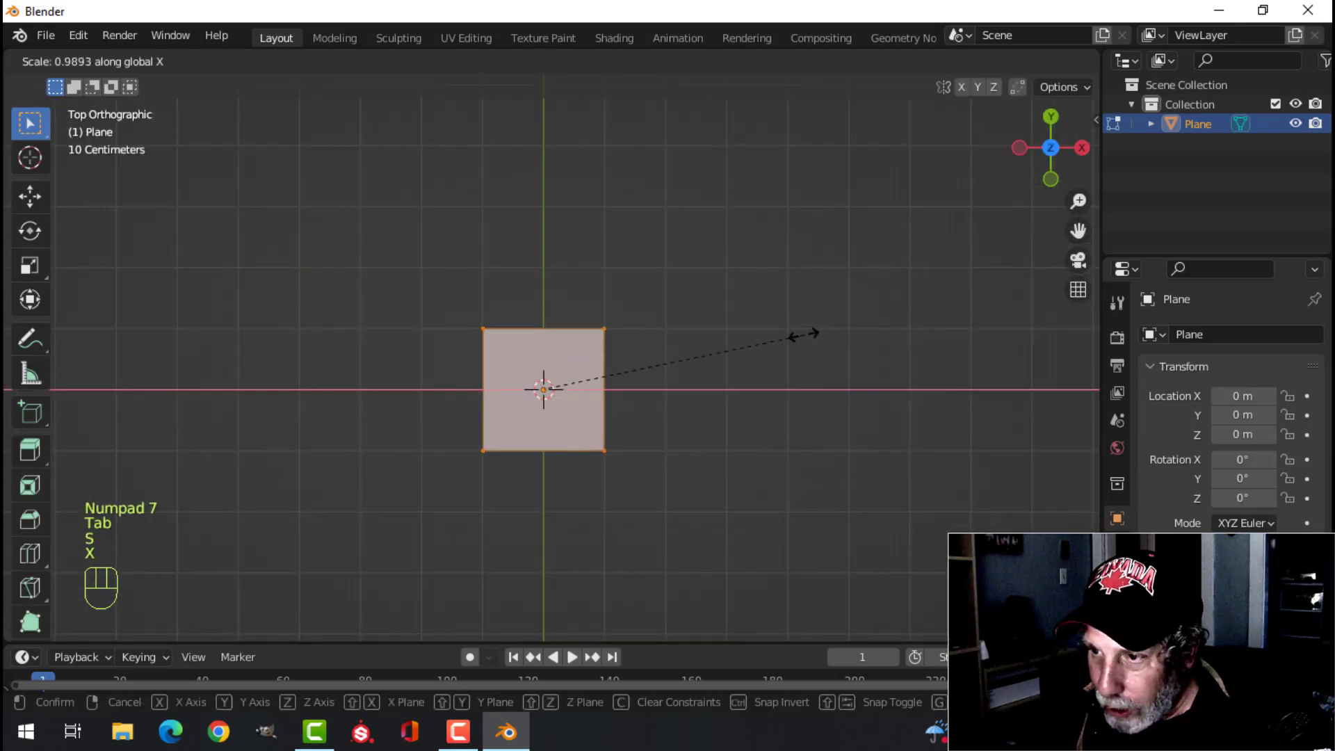
{"action": "left_click", "coordinate": [646, 363]}
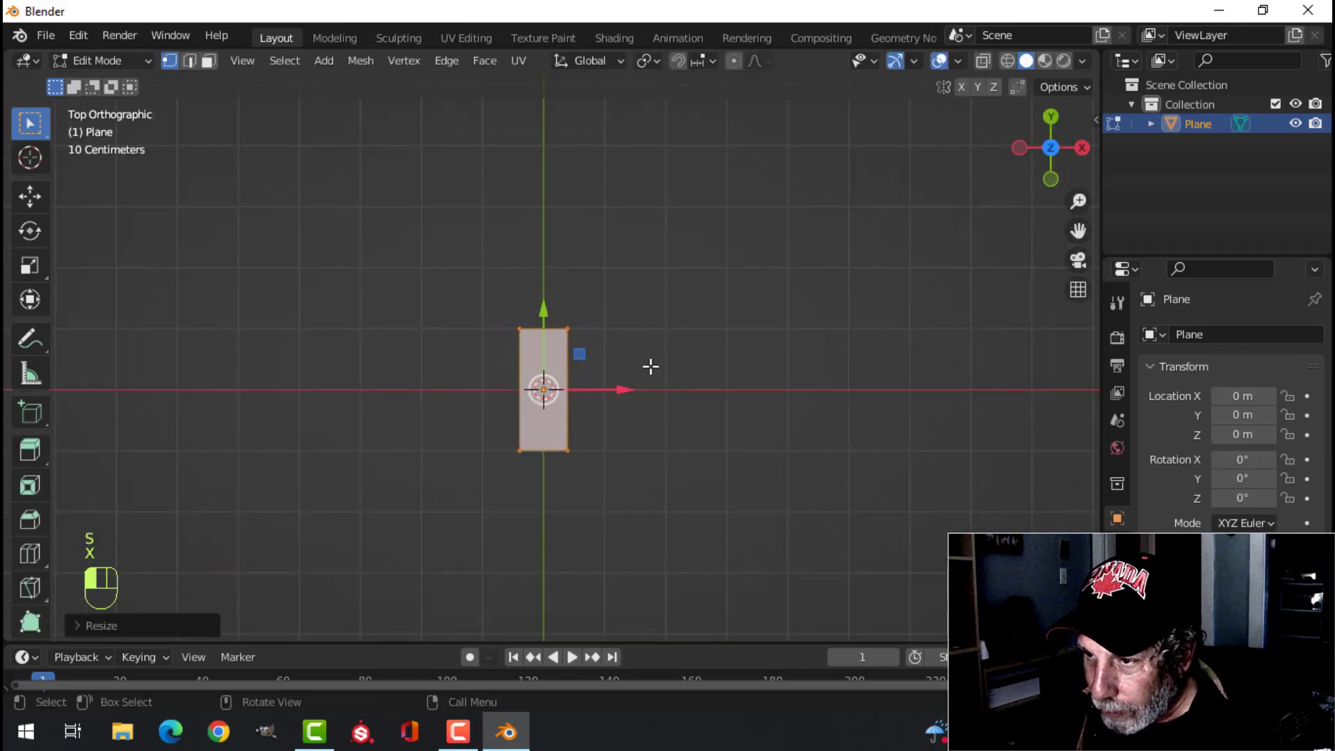
{"action": "key", "text": "s"}
{"action": "key", "text": "y"}
{"action": "left_click", "coordinate": [733, 466]}
Narrow the strip again and extrude it upward into a thick slab, back in Object Mode
{"action": "left_click_drag", "start_coordinate": [734, 466], "coordinate": [671, 387]}
{"action": "key", "text": "s"}
{"action": "key", "text": "x"}
{"action": "left_click", "coordinate": [769, 403]}
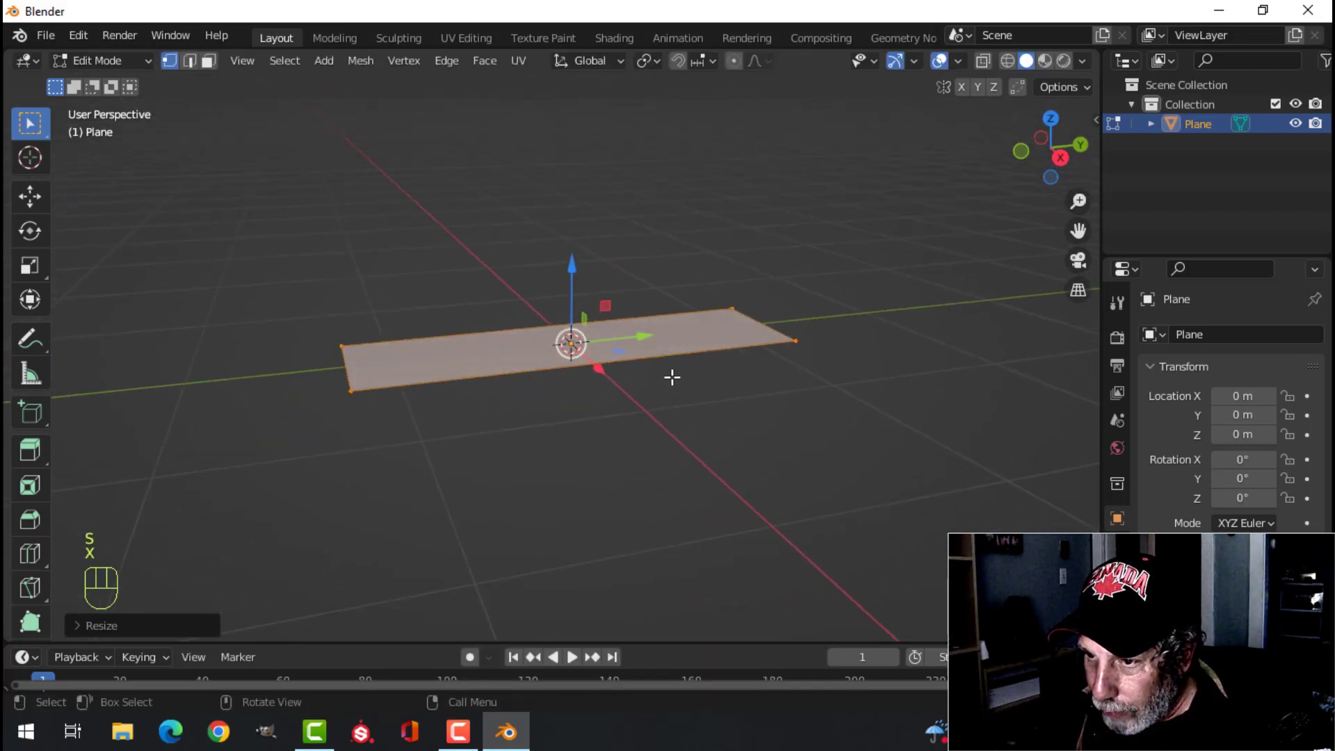
{"action": "key", "text": "e"}
{"action": "left_click", "coordinate": [673, 350]}
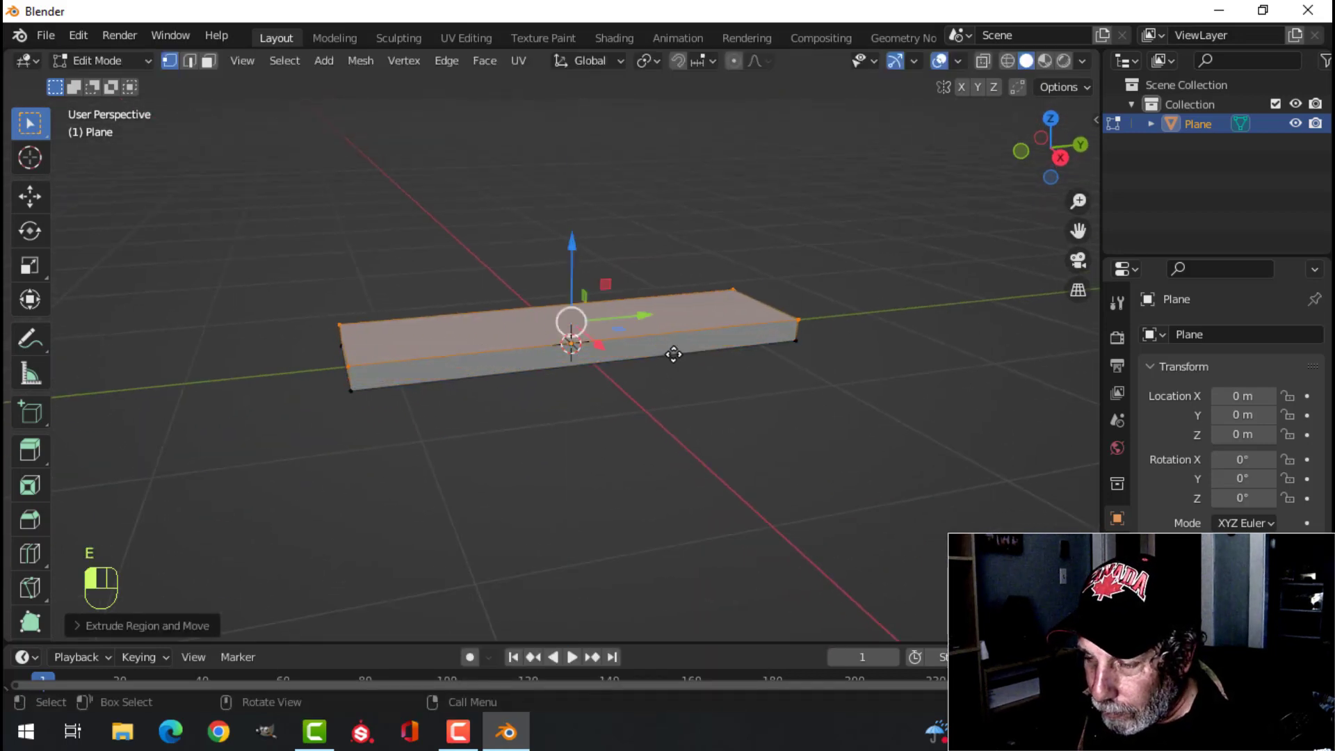
{"action": "key", "text": "Tab"}
{"action": "left_click_drag", "start_coordinate": [637, 341], "coordinate": [698, 336]}
{"action": "scroll", "scroll_direction": "down", "scroll_amount": 3}
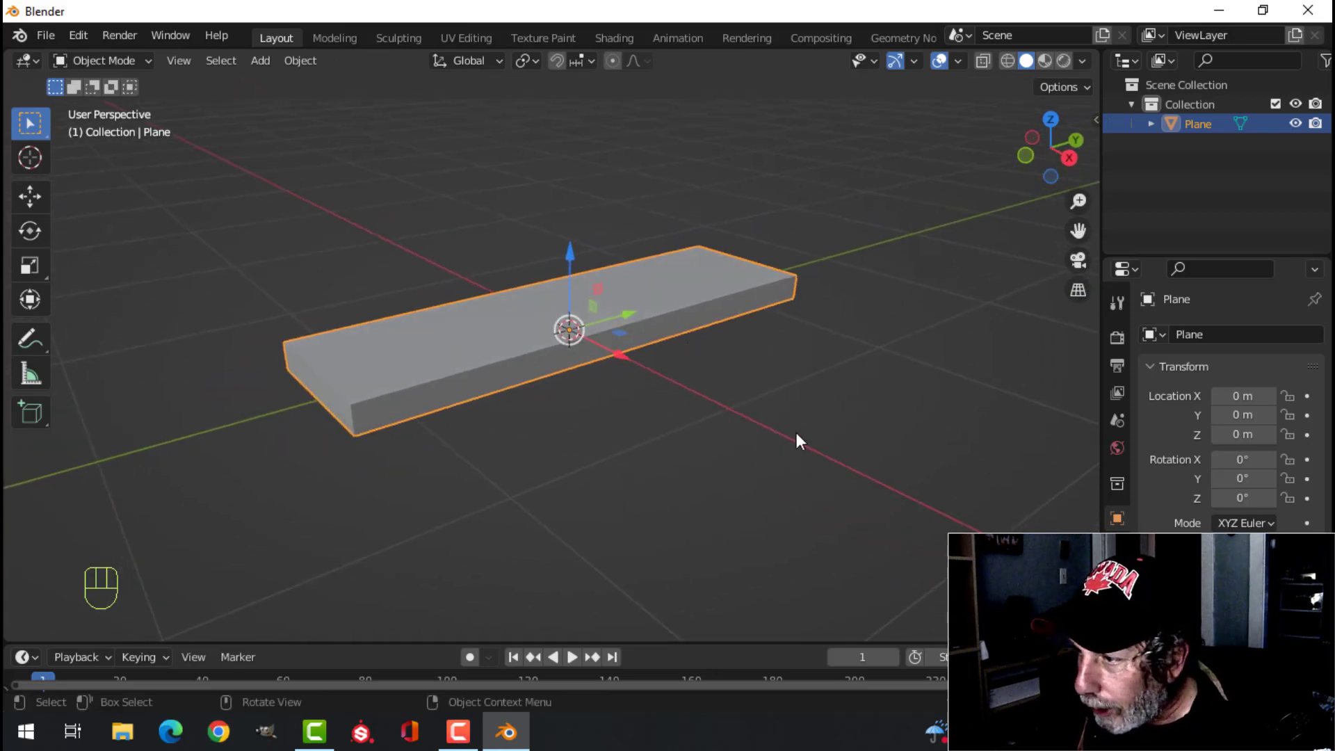
{"action": "scroll", "scroll_direction": "up", "scroll_amount": 3}
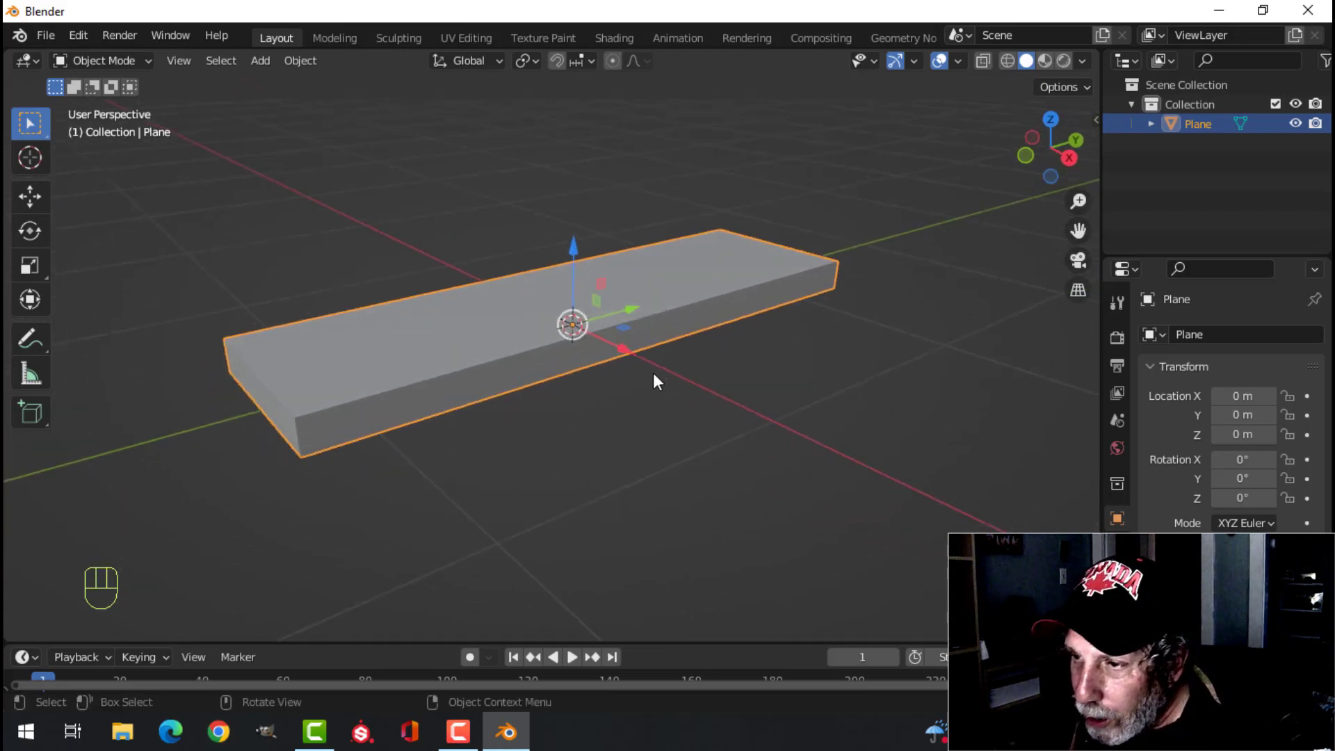
{"action": "scroll", "scroll_direction": "down", "scroll_amount": 3}
{"action": "left_click_drag", "start_coordinate": [652, 372], "coordinate": [663, 359]}
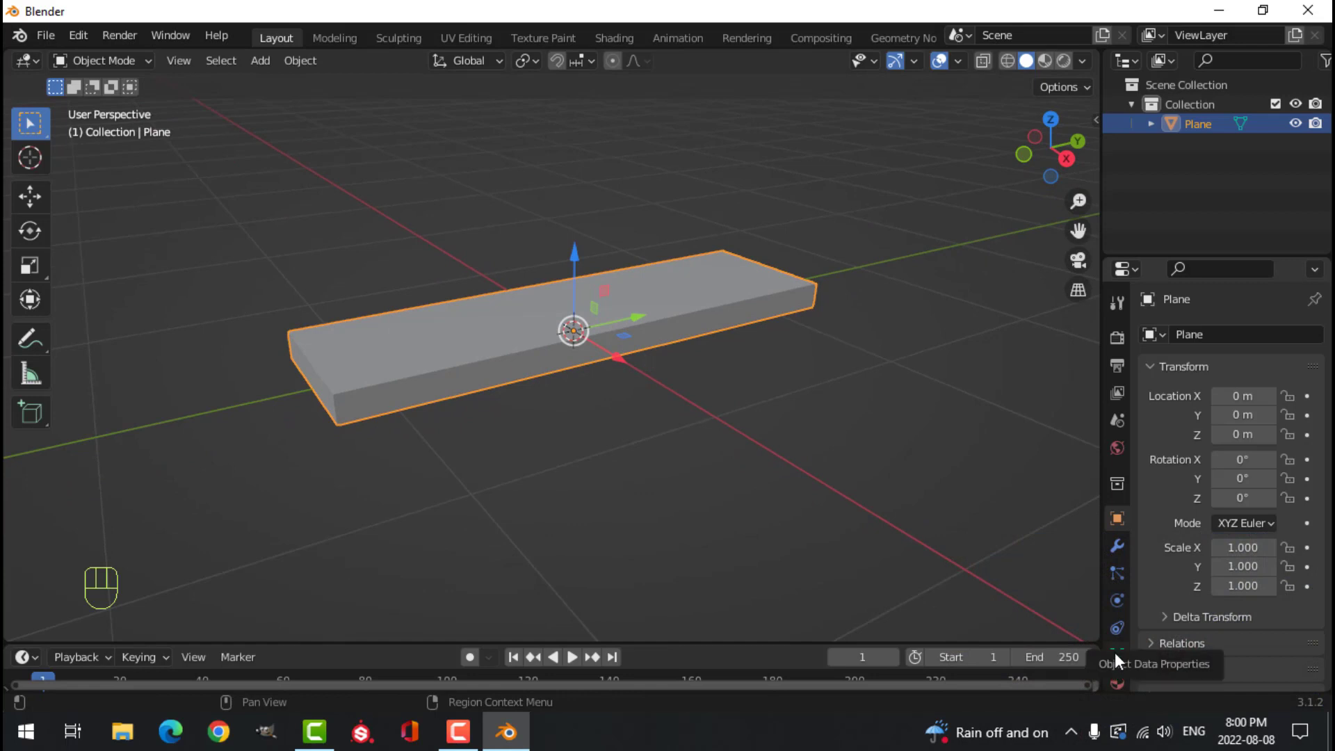
Expand the UV Maps list in the plank's Object Data Properties
{"action": "left_click", "coordinate": [1115, 653]}
{"action": "left_click", "coordinate": [1157, 608]}
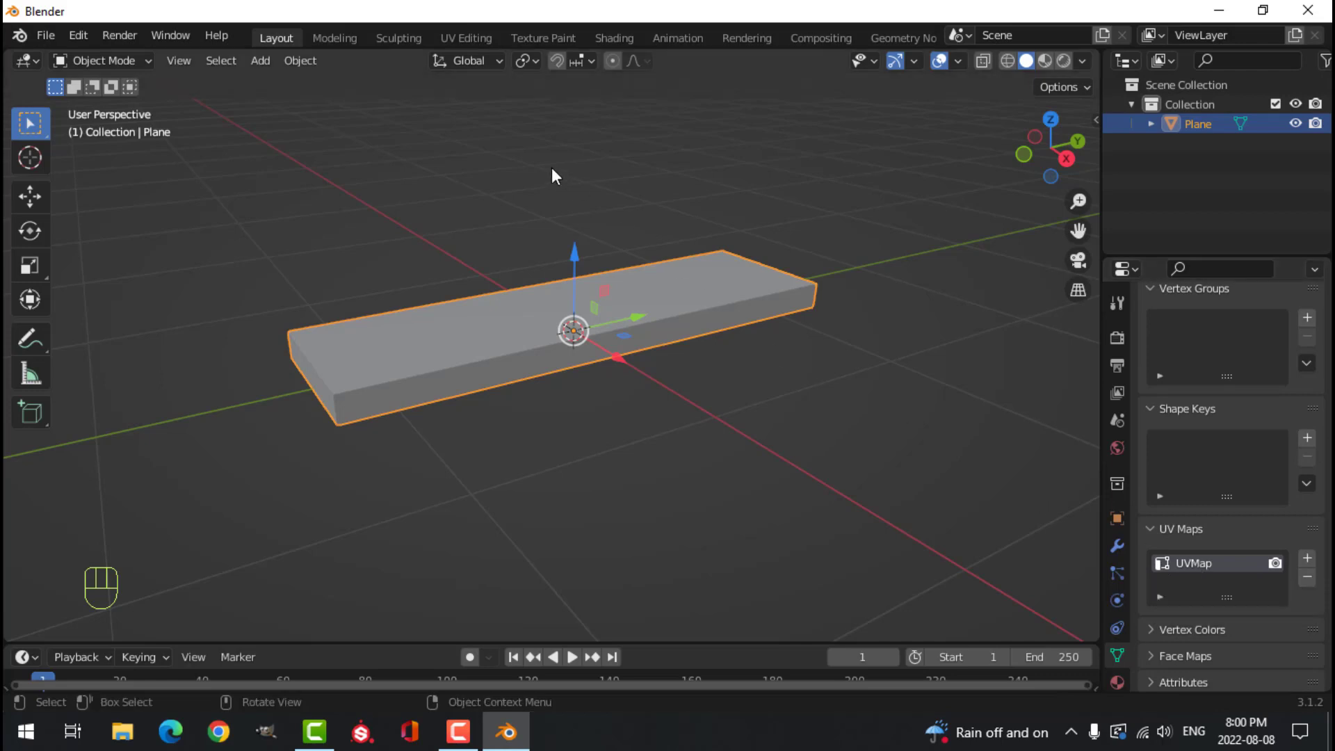
In the UV Editing workspace, select the plank's left and right end faces
{"action": "left_click", "coordinate": [477, 34]}
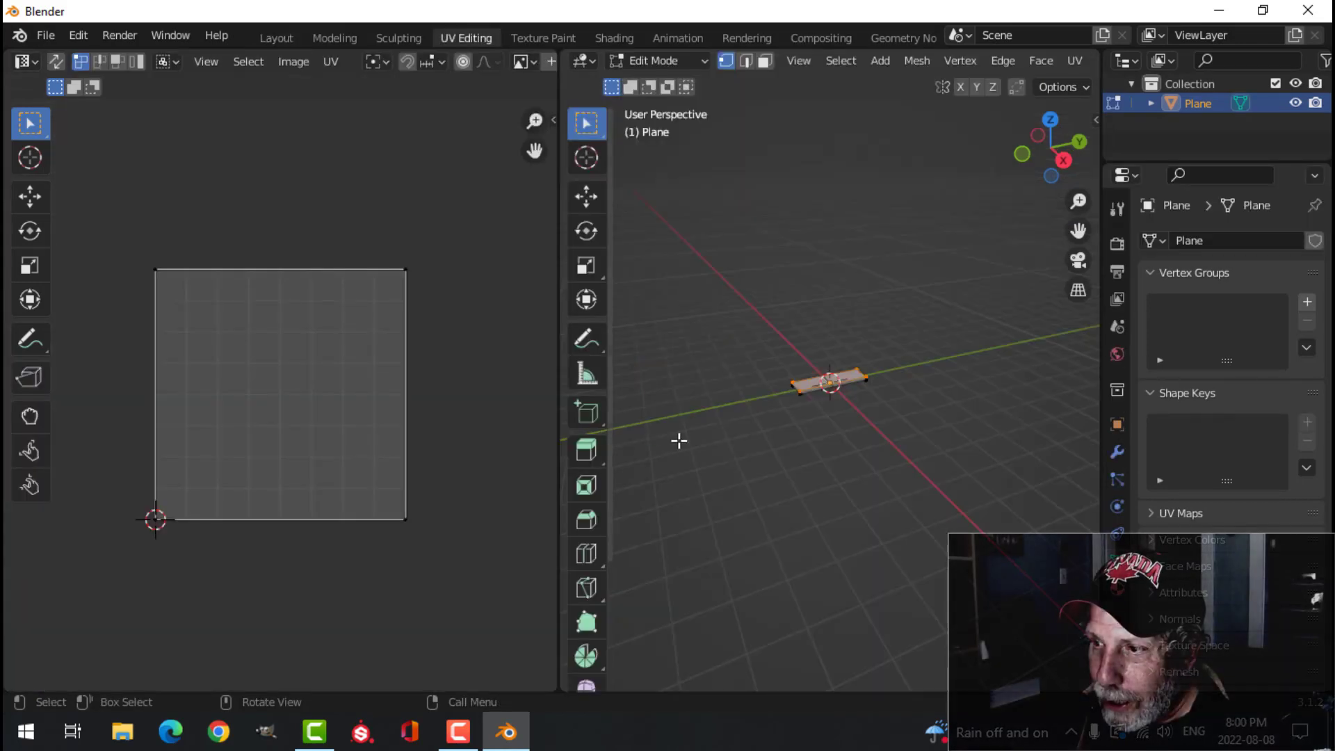
{"action": "scroll", "scroll_direction": "down", "scroll_amount": 3}
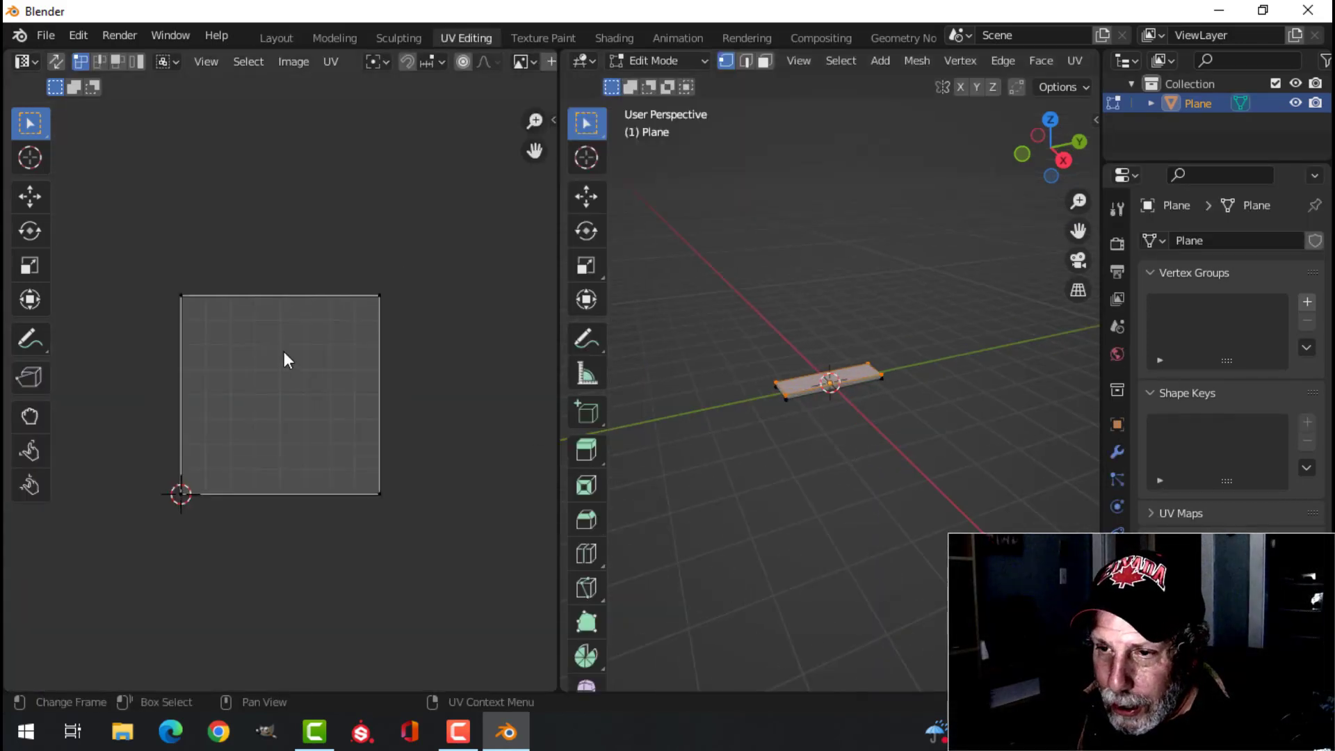
{"action": "scroll", "scroll_direction": "up", "scroll_amount": 3}
{"action": "scroll", "scroll_direction": "down", "scroll_amount": 3}
{"action": "scroll", "scroll_direction": "down", "scroll_amount": 3}
{"action": "key", "text": "a"}
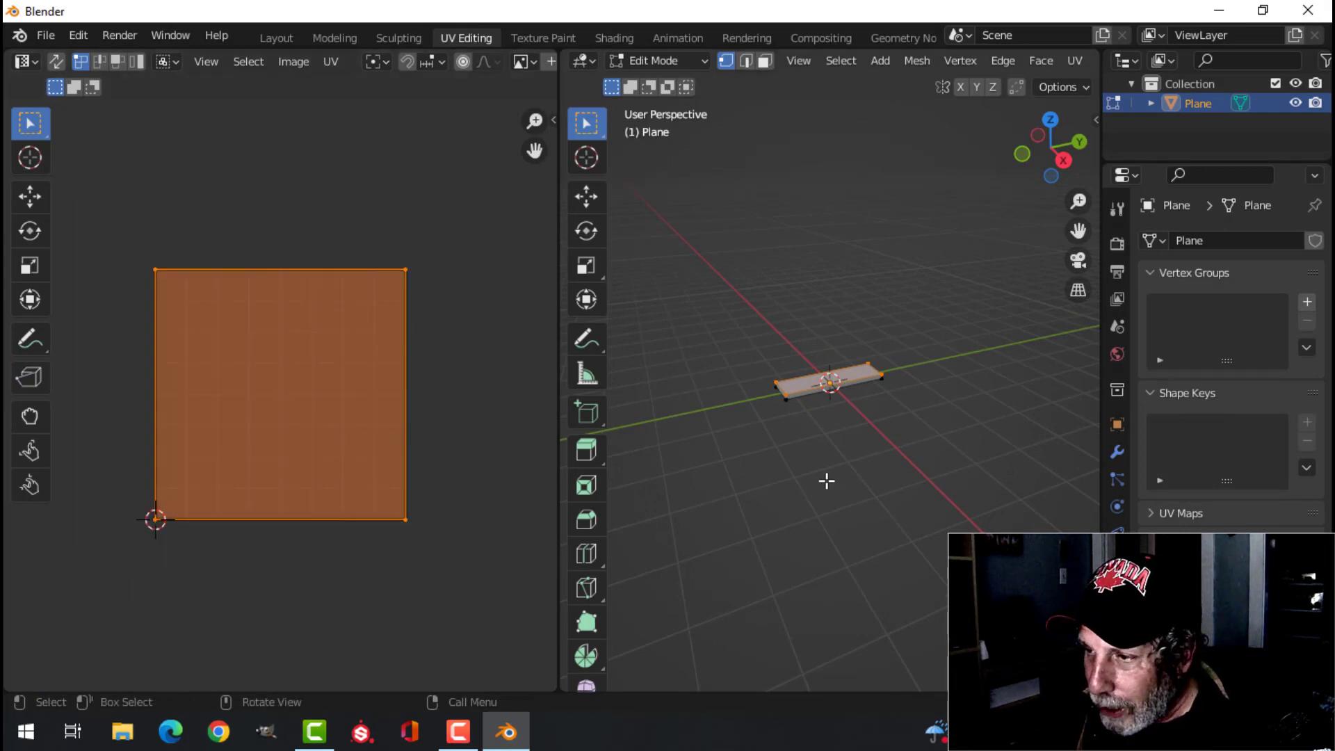
{"action": "scroll", "scroll_direction": "up", "scroll_amount": 3}
{"action": "left_click_drag", "start_coordinate": [862, 450], "coordinate": [803, 406]}
{"action": "scroll", "scroll_direction": "up", "scroll_amount": 3}
{"action": "left_click", "coordinate": [838, 425]}
{"action": "key", "text": "3"}
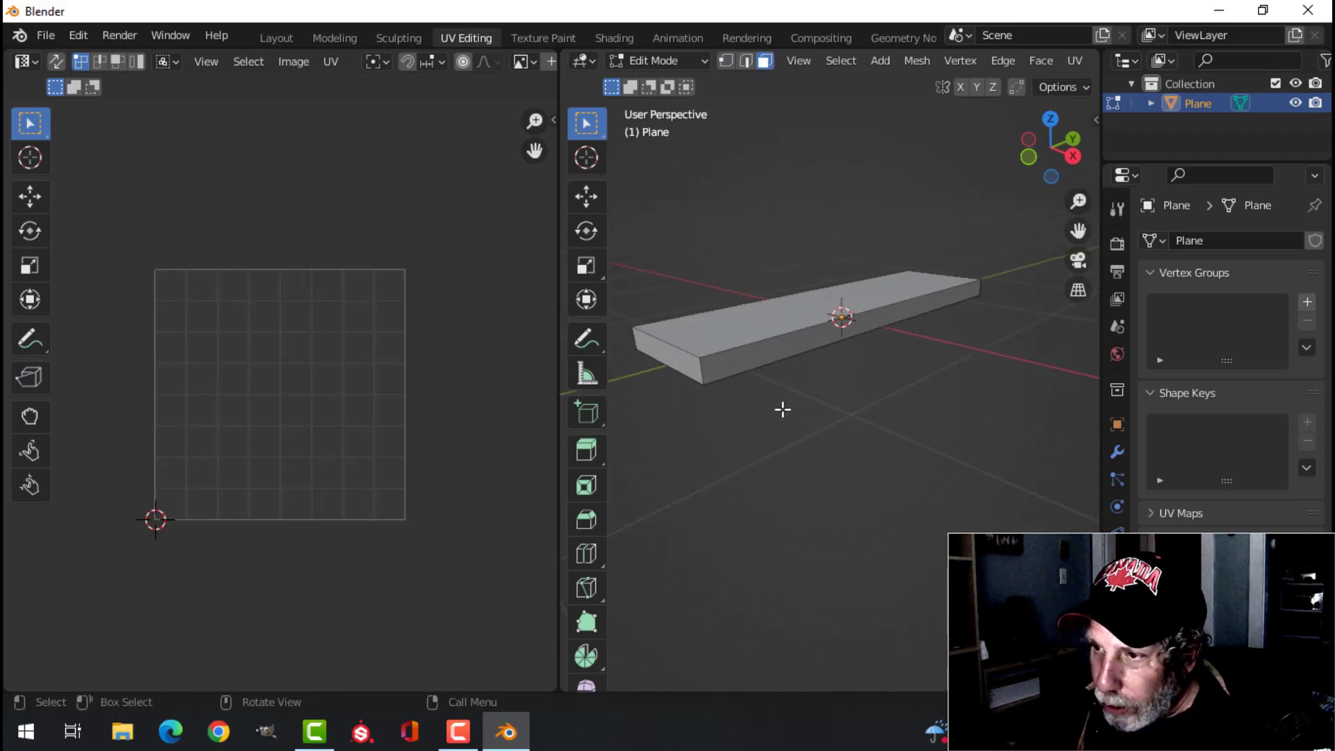
{"action": "left_click", "coordinate": [689, 363]}
{"action": "left_click_drag", "start_coordinate": [734, 406], "coordinate": [805, 420]}
{"action": "left_click", "coordinate": [1020, 439]}
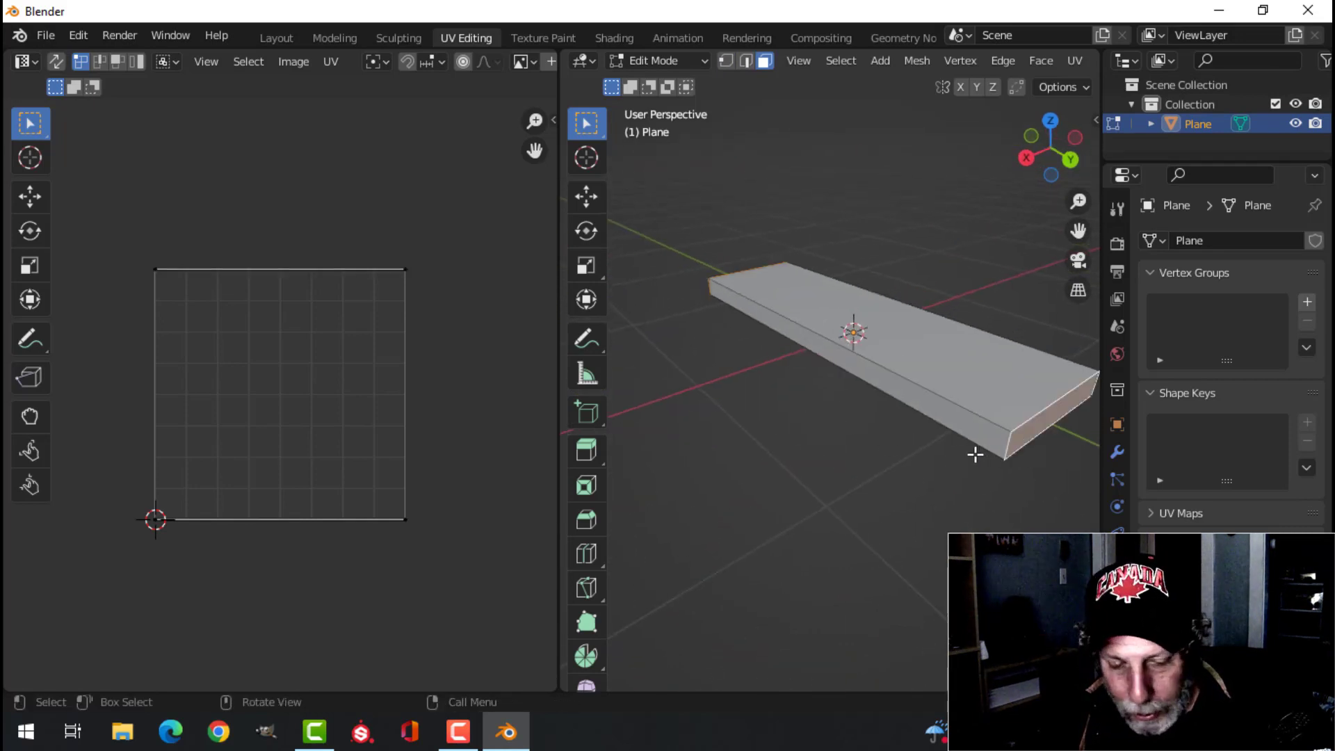
Clear the selection and reselect both end faces of the plank
{"action": "key", "text": "2"}
{"action": "left_click_drag", "start_coordinate": [945, 404], "coordinate": [935, 421]}
{"action": "key", "text": "alt+a"}
{"action": "left_click_drag", "start_coordinate": [744, 372], "coordinate": [862, 378]}
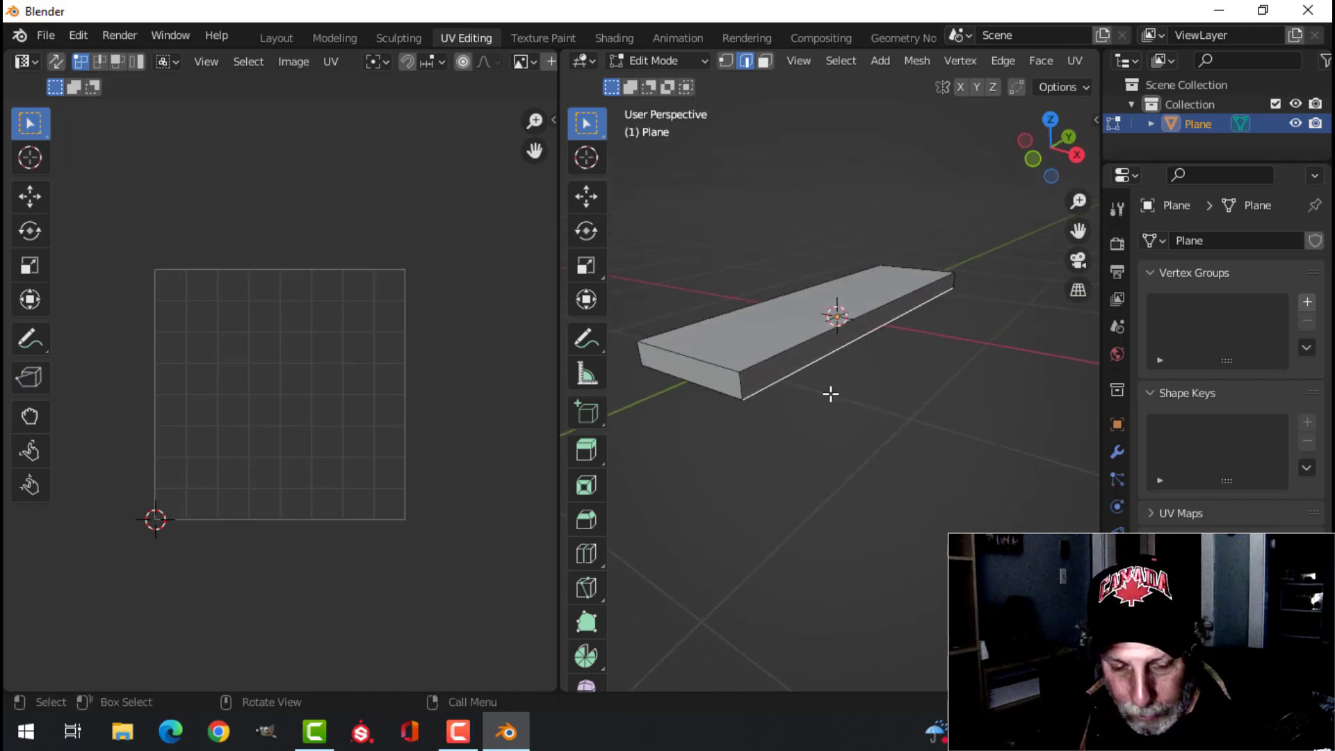
{"action": "key", "text": "3"}
{"action": "left_click", "coordinate": [731, 372]}
{"action": "left_click_drag", "start_coordinate": [941, 376], "coordinate": [667, 360]}
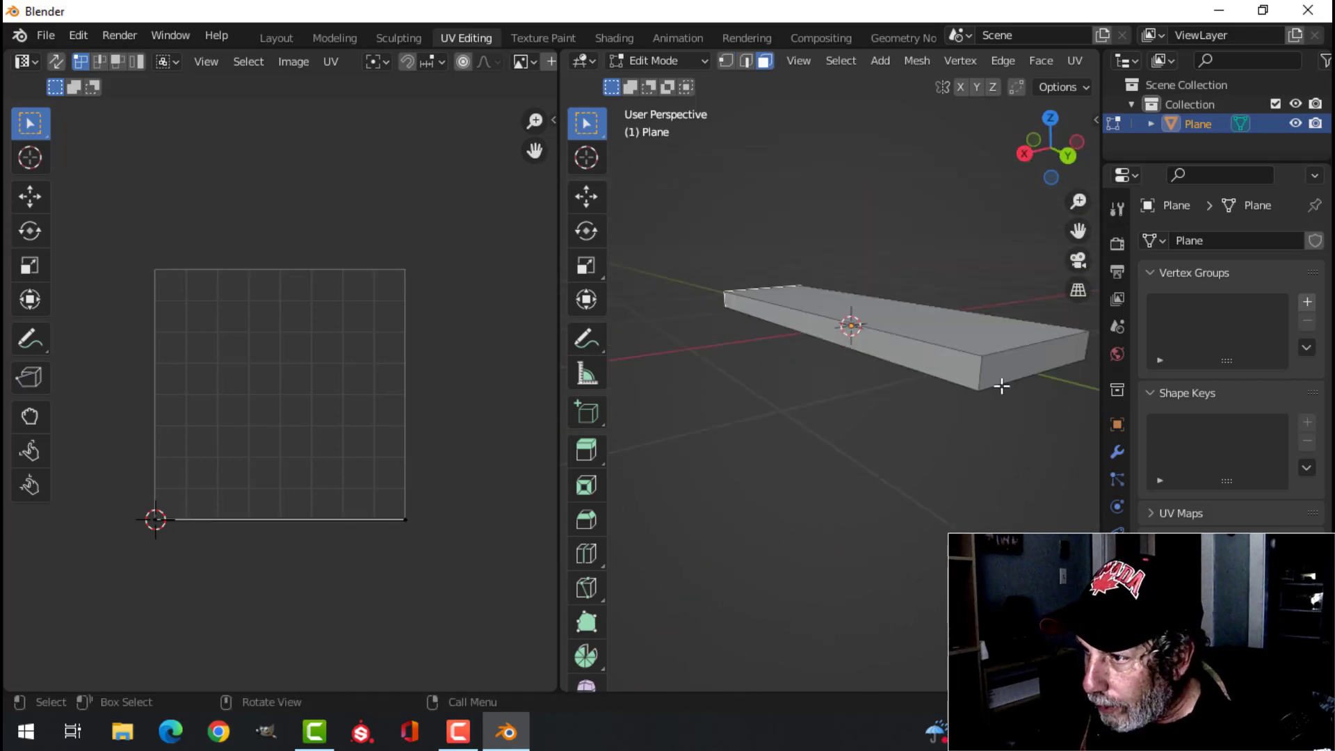
{"action": "left_click", "coordinate": [1001, 376]}
Mark the end faces' edges as UV seams, then select the whole mesh
{"action": "key", "text": "2"}
{"action": "left_click_drag", "start_coordinate": [898, 366], "coordinate": [902, 422]}
{"action": "key", "text": "ctrl+e"}
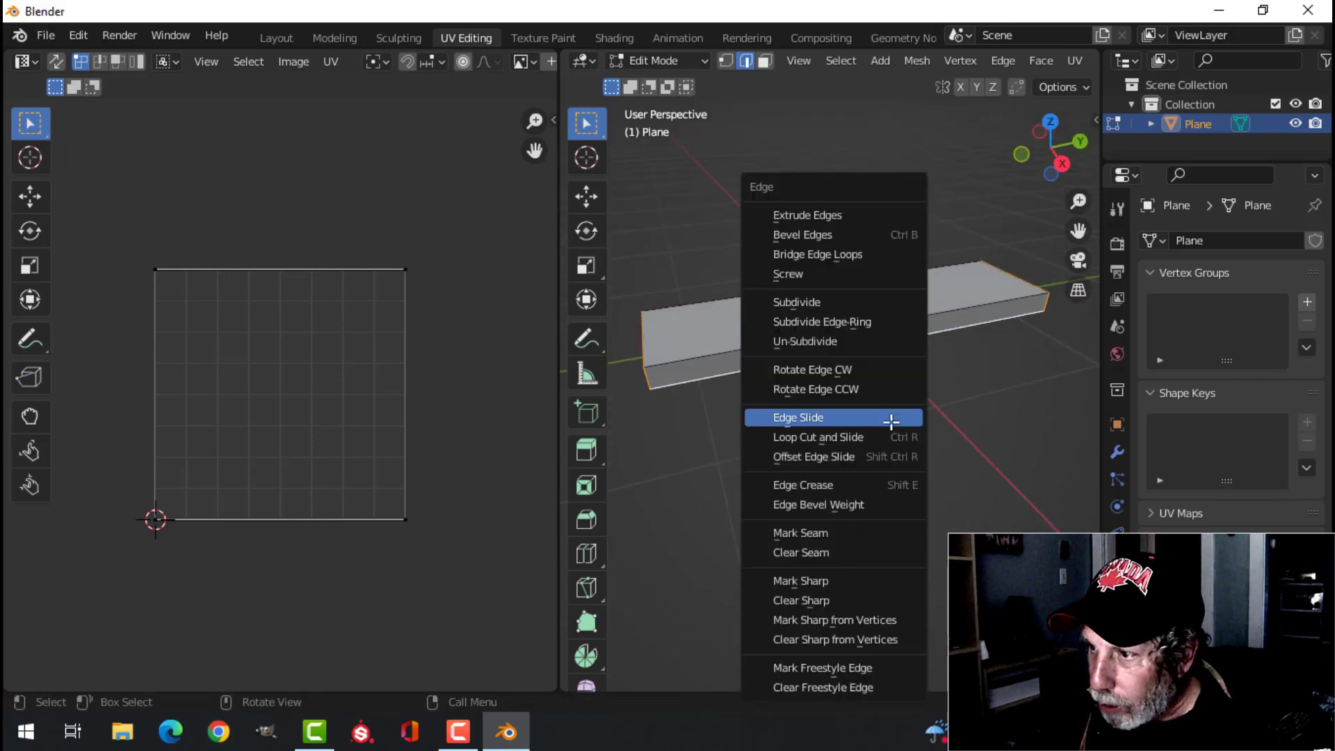
{"action": "left_click", "coordinate": [828, 532]}
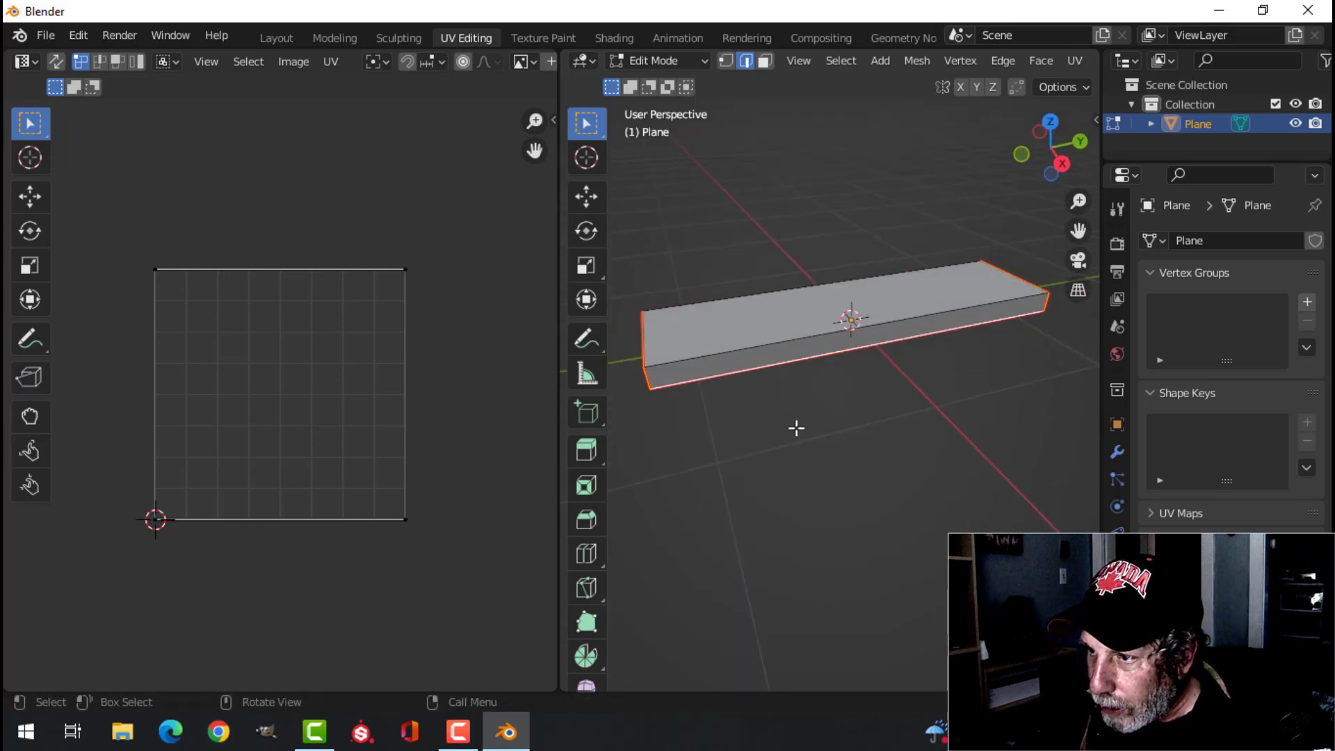
{"action": "left_click_drag", "start_coordinate": [796, 427], "coordinate": [876, 409]}
{"action": "key", "text": "a"}
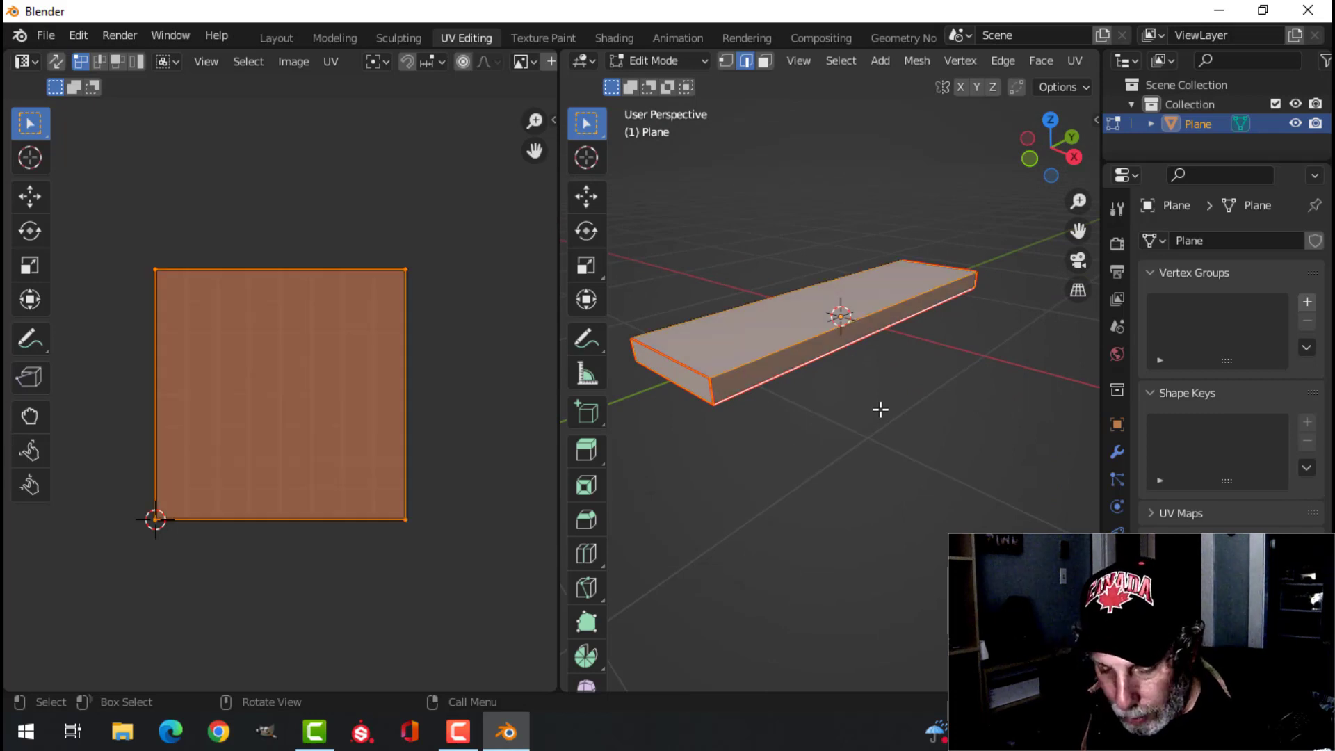
{"action": "key", "text": "u"}
Unwrap along the seams, enable UV sync selection, and test-move the top face's island
{"action": "left_click", "coordinate": [880, 410]}
{"action": "scroll", "scroll_direction": "up", "scroll_amount": 3}
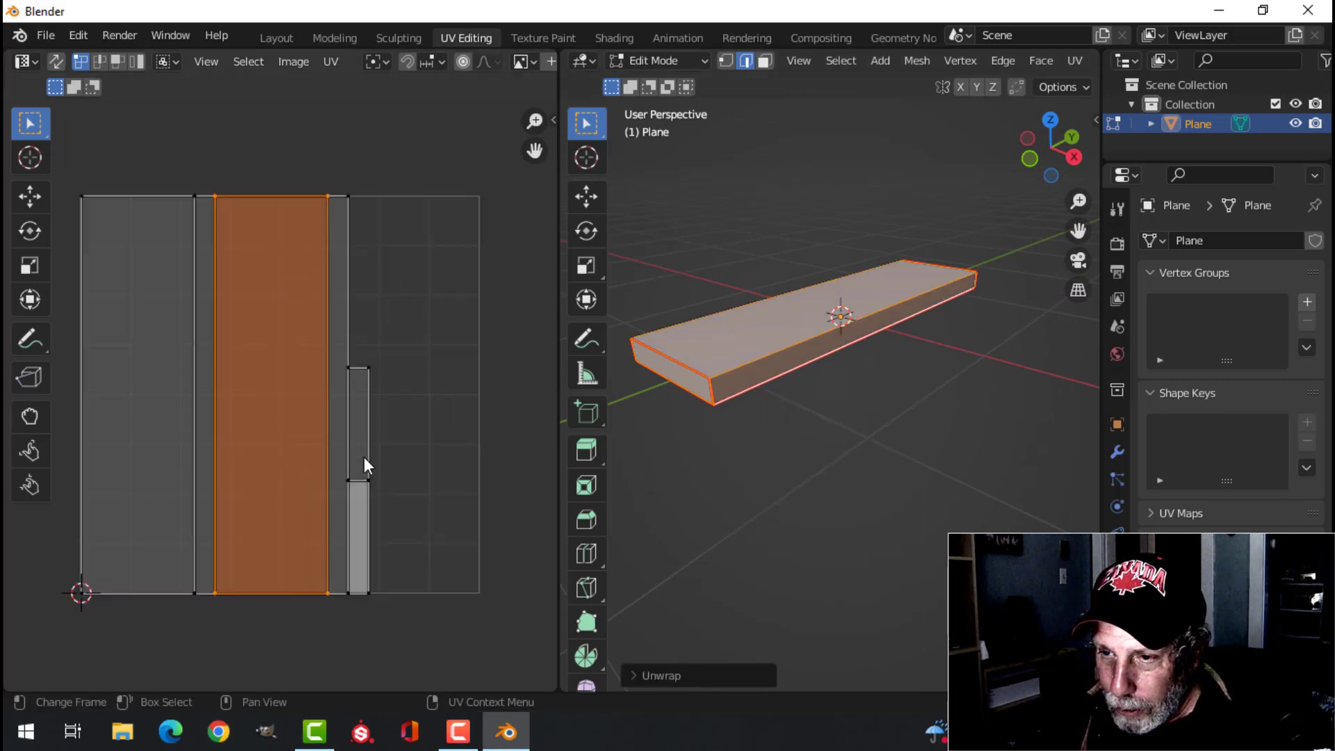
{"action": "scroll", "scroll_direction": "up", "scroll_amount": 3}
{"action": "scroll", "scroll_direction": "down", "scroll_amount": 3}
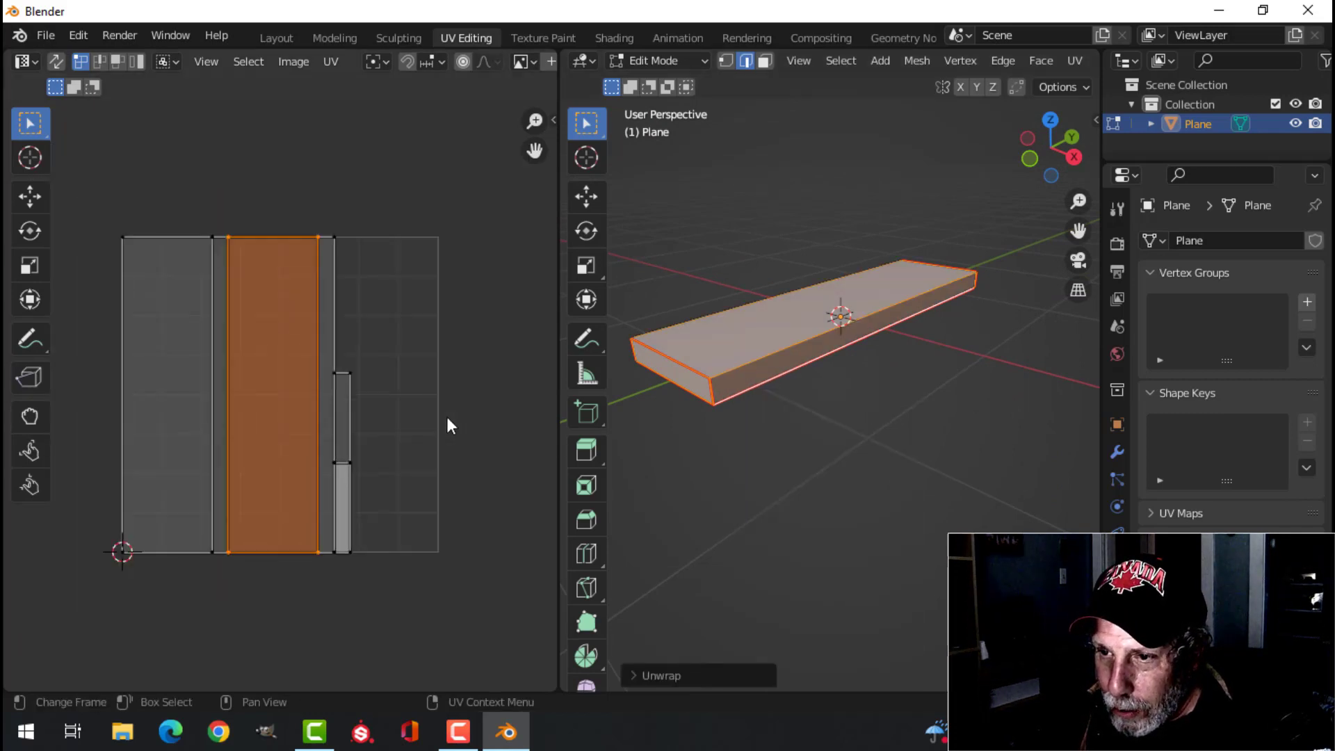
{"action": "scroll", "scroll_direction": "up", "scroll_amount": 3}
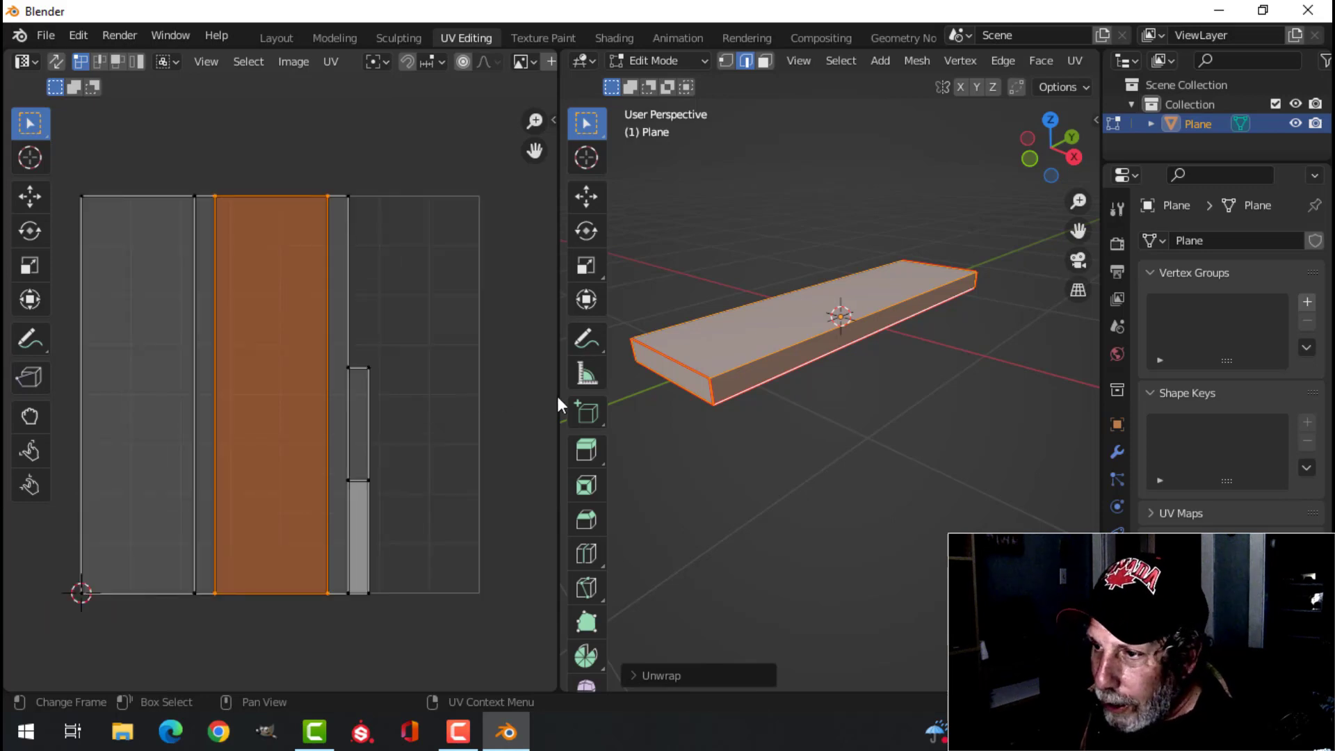
{"action": "left_click", "coordinate": [56, 61]}
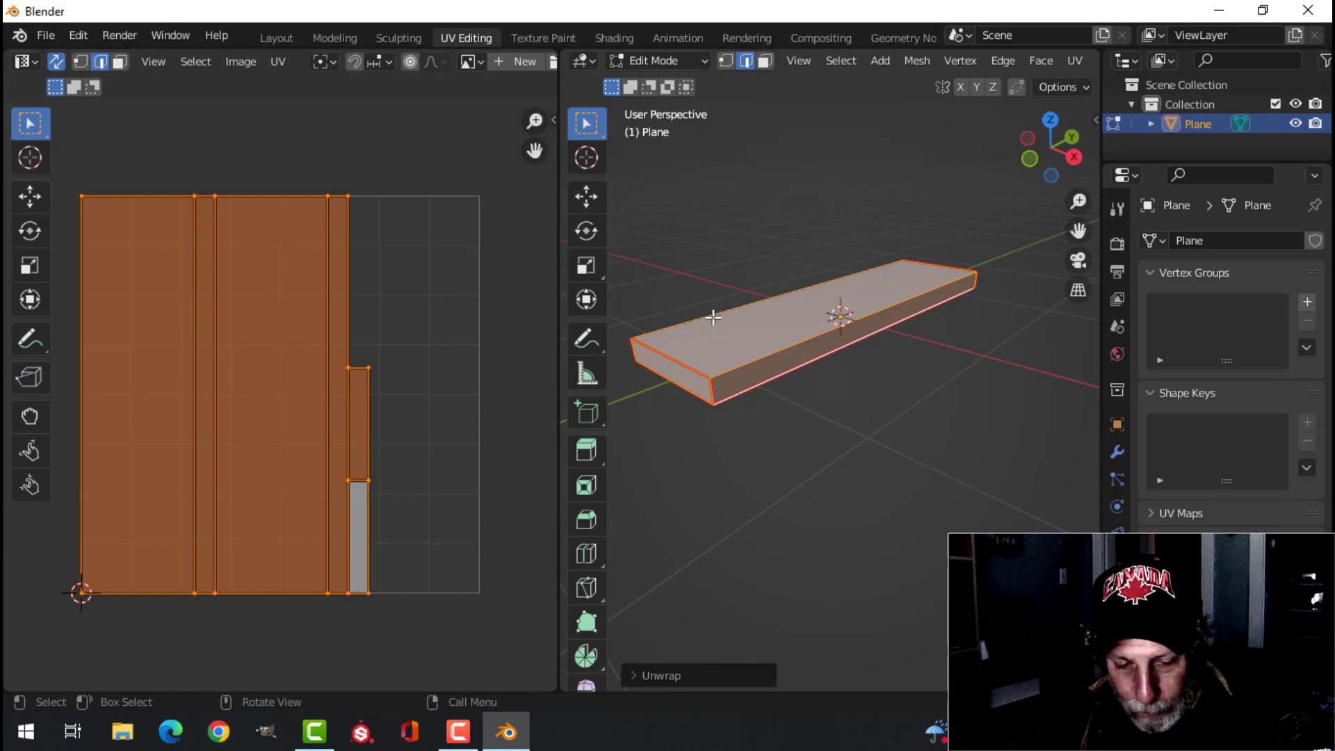
{"action": "key", "text": "3"}
{"action": "left_click", "coordinate": [730, 319]}
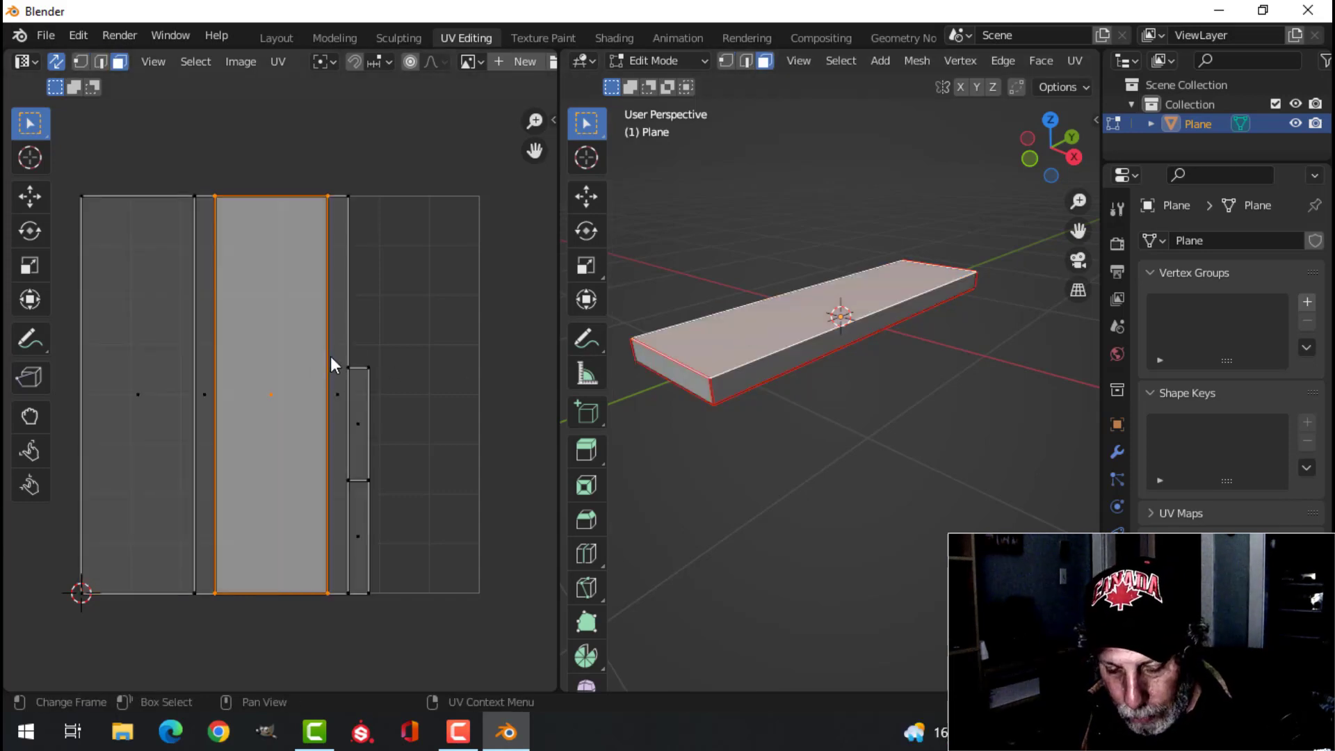
{"action": "key", "text": "g"}
{"action": "key", "text": "x"}
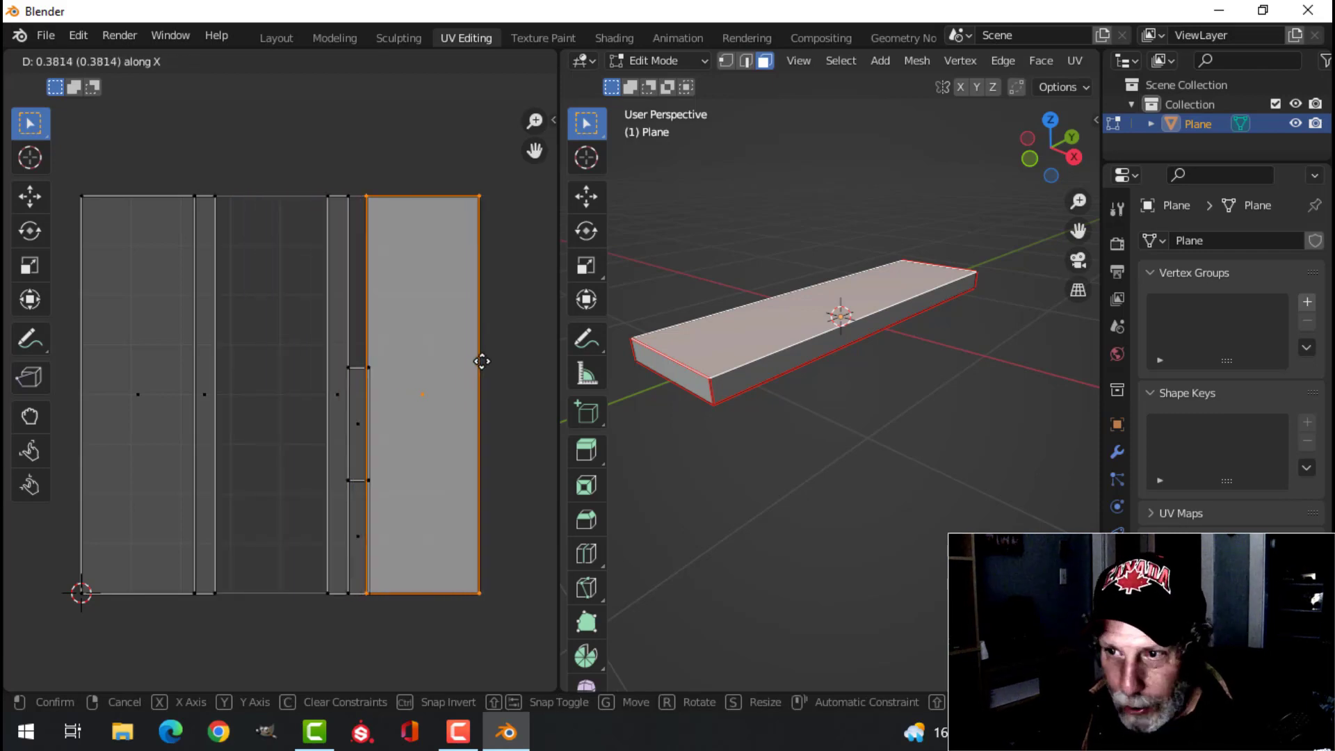
{"action": "right_click", "coordinate": [481, 361]}
{"action": "scroll", "scroll_direction": "up", "scroll_amount": 3}
{"action": "left_click", "coordinate": [425, 416]}
{"action": "scroll", "scroll_direction": "up", "scroll_amount": 3}
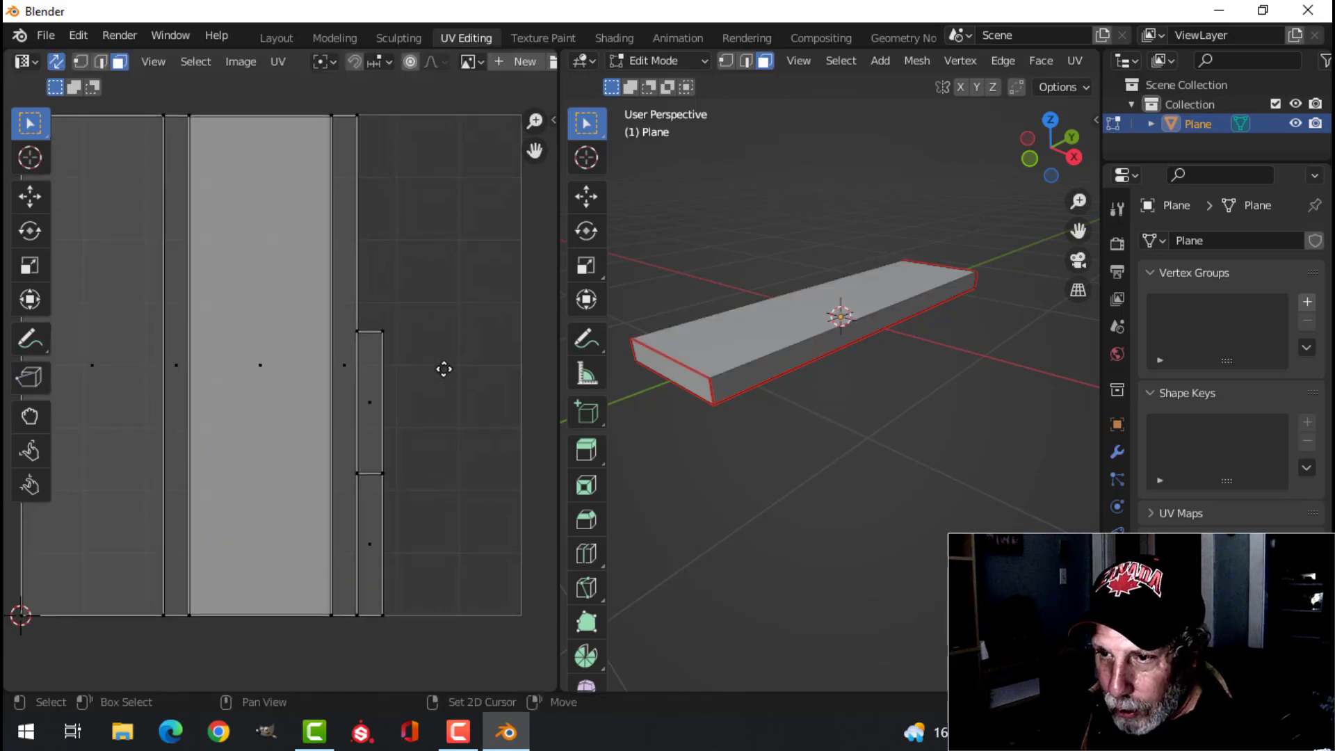
{"action": "scroll", "scroll_direction": "down", "scroll_amount": 3}
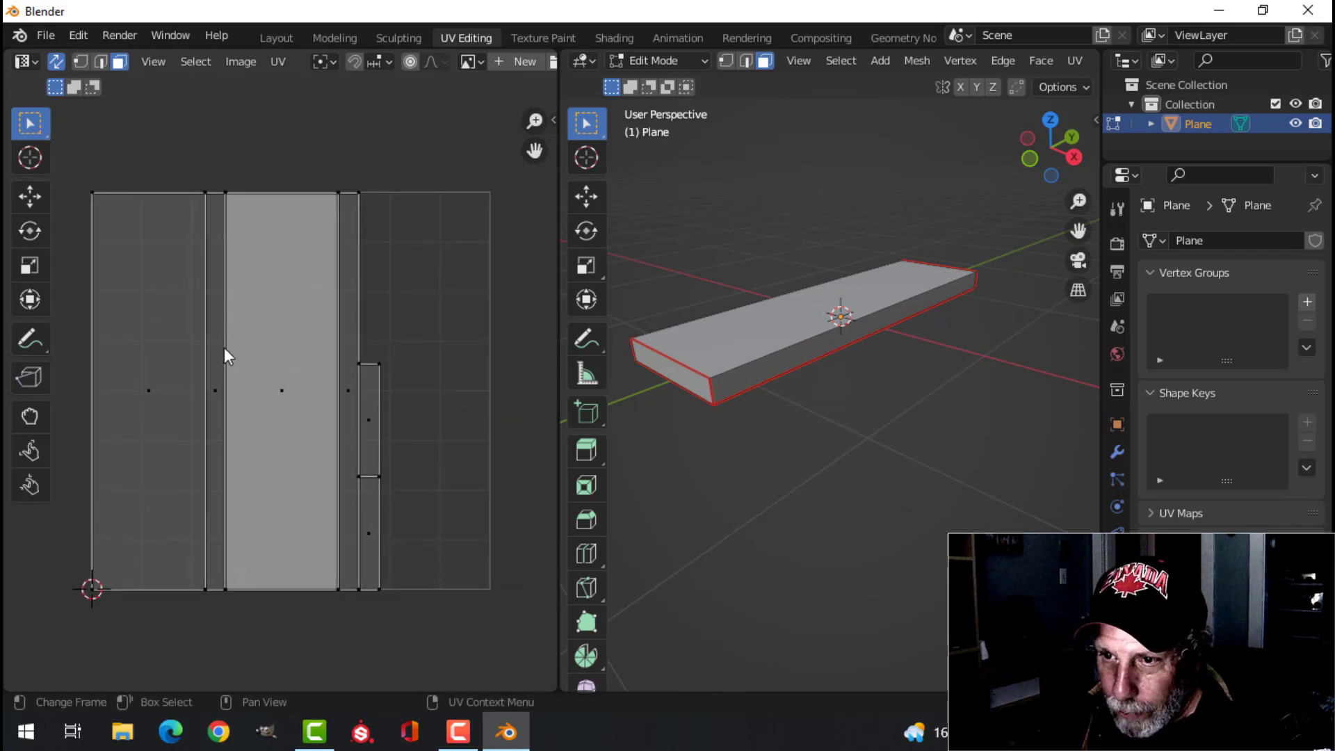
Select each narrow UV strip to match its slab face, then list the UV maps
{"action": "left_click", "coordinate": [214, 344]}
{"action": "left_click_drag", "start_coordinate": [683, 417], "coordinate": [866, 412]}
{"action": "left_click", "coordinate": [353, 345]}
{"action": "left_click_drag", "start_coordinate": [739, 411], "coordinate": [778, 459]}
{"action": "left_click", "coordinate": [374, 397]}
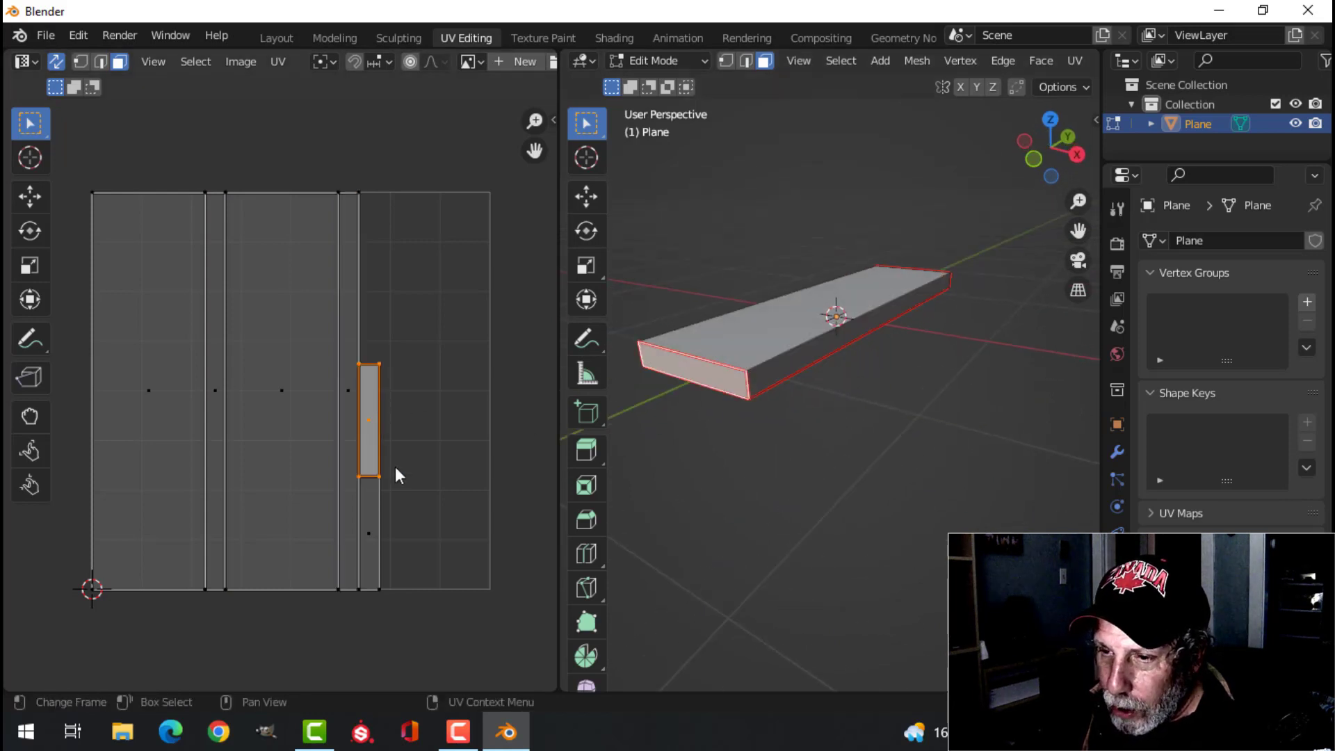
{"action": "left_click", "coordinate": [372, 505]}
{"action": "scroll", "scroll_direction": "up", "scroll_amount": 3}
{"action": "scroll", "scroll_direction": "down", "scroll_amount": 3}
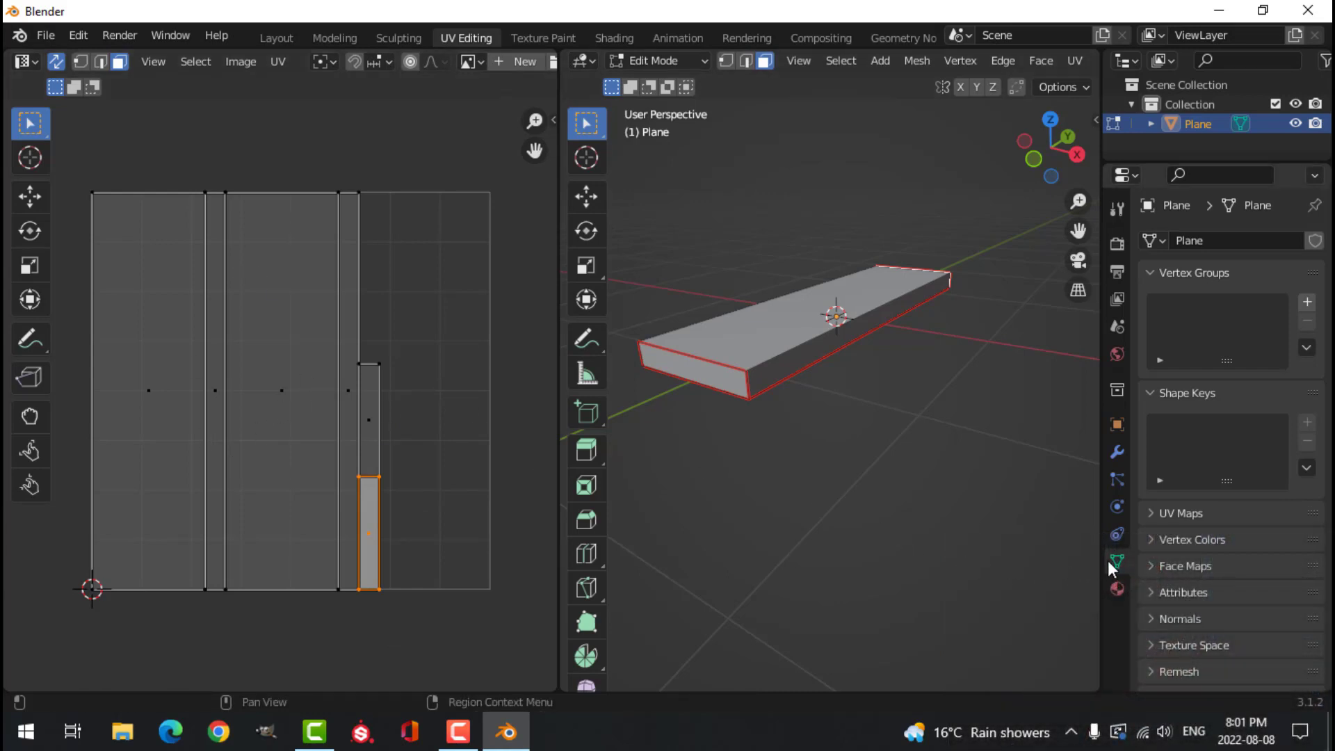
{"action": "left_click", "coordinate": [1151, 517]}
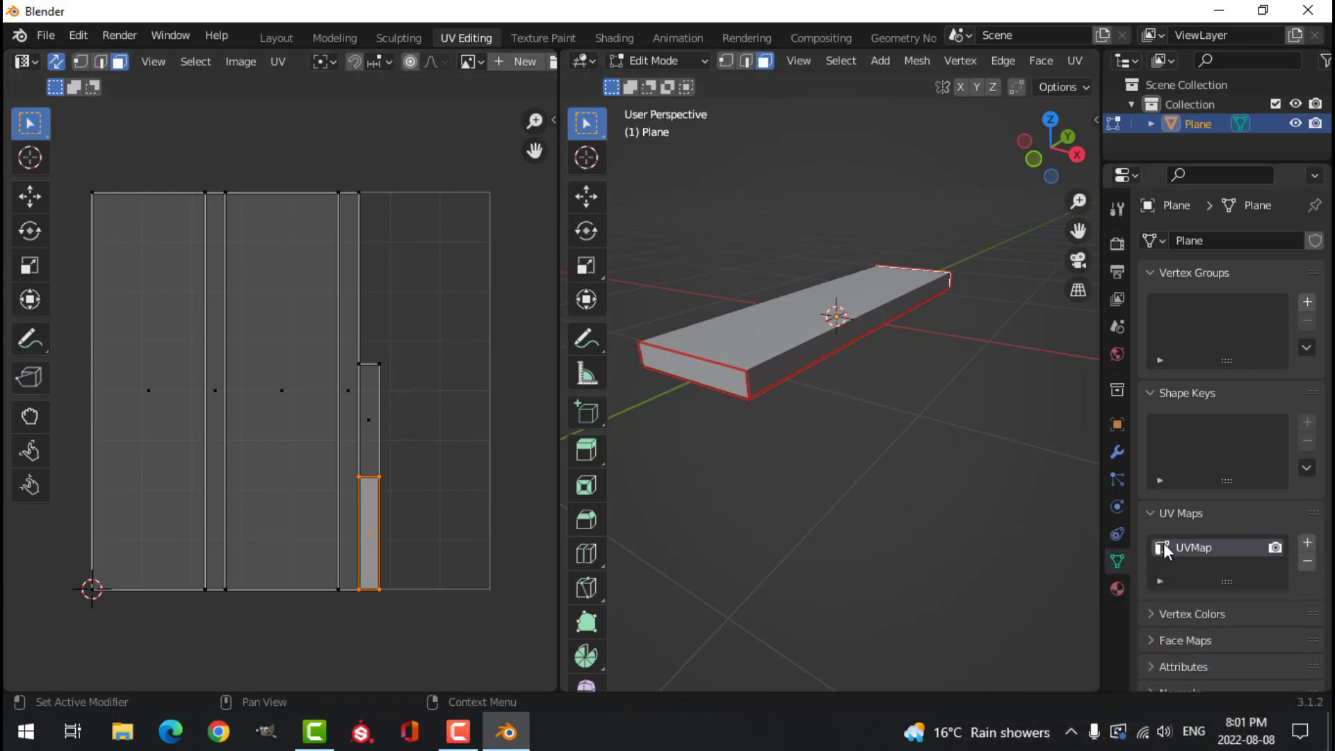
From Object Mode, export the selected plank as FBX to Desktop/wood.fbx
{"action": "key", "text": "Tab"}
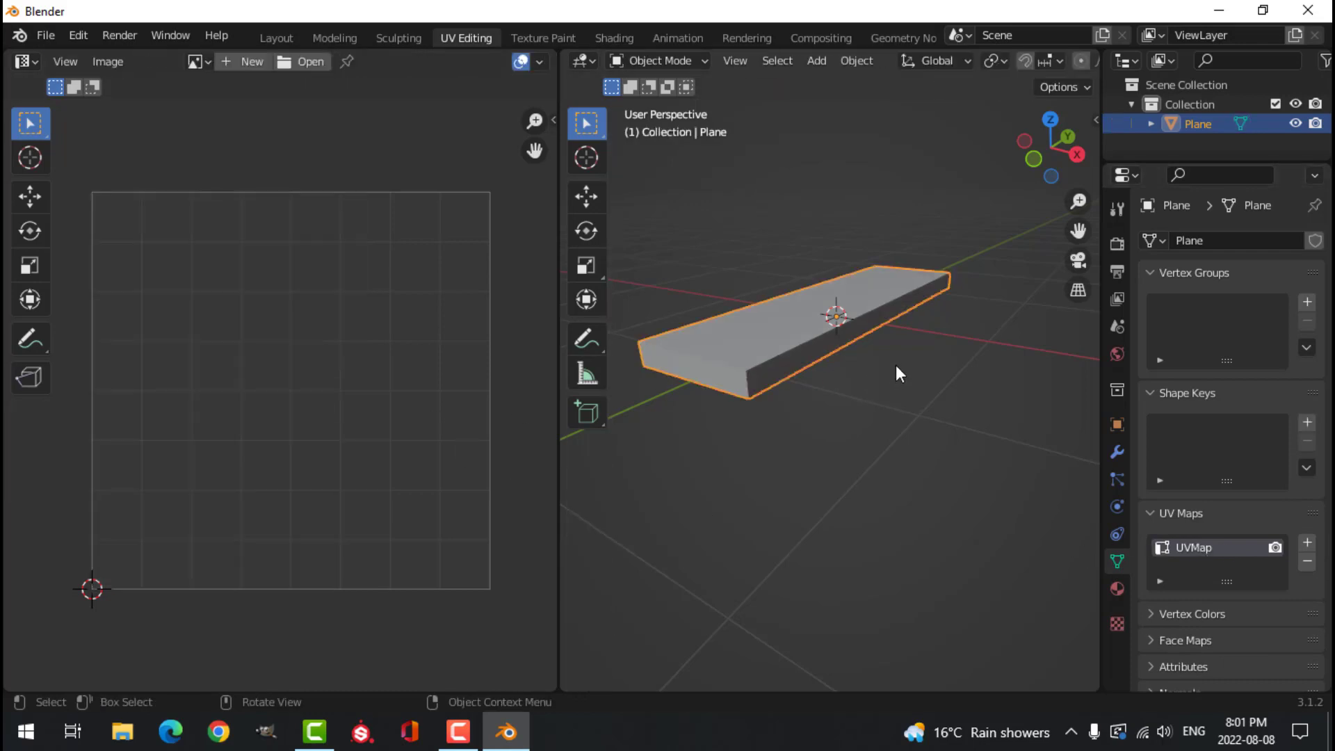
{"action": "left_click_drag", "start_coordinate": [846, 407], "coordinate": [860, 399]}
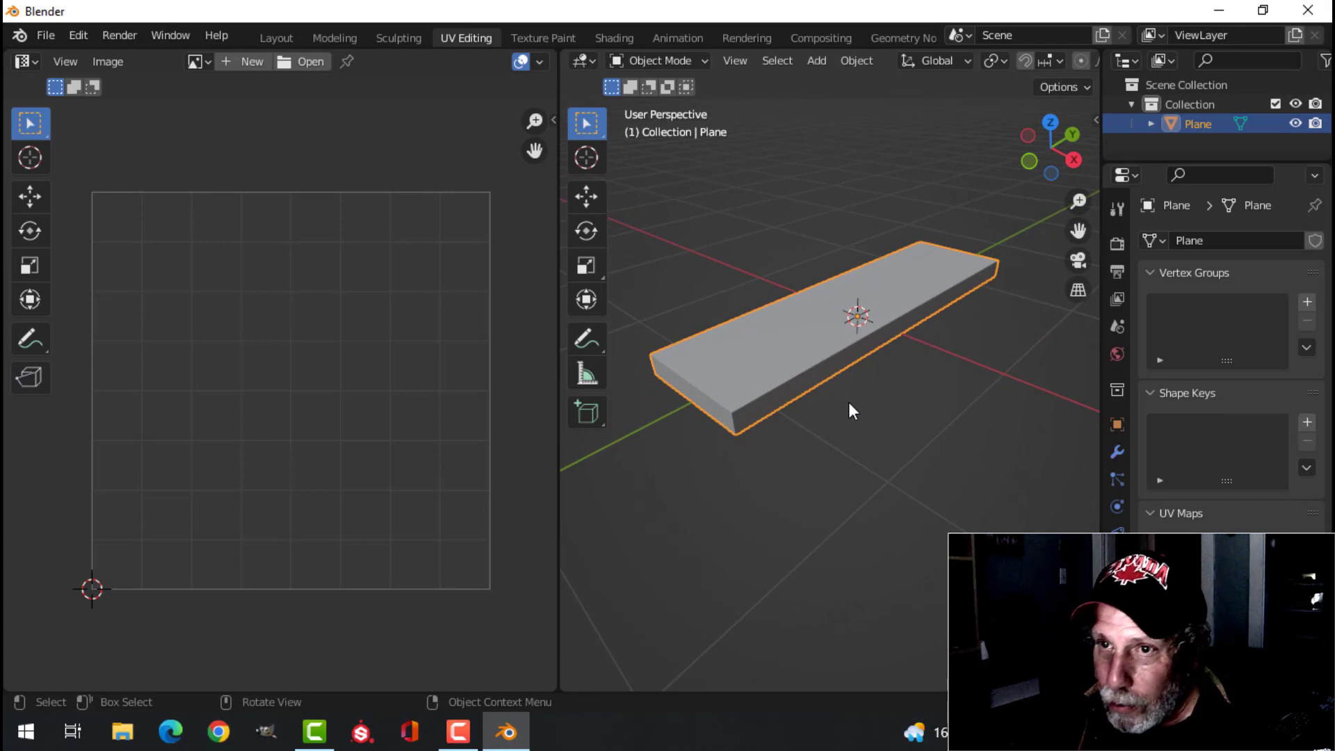
{"action": "left_click", "coordinate": [46, 37]}
{"action": "mouse_move", "coordinate": [78, 318]}
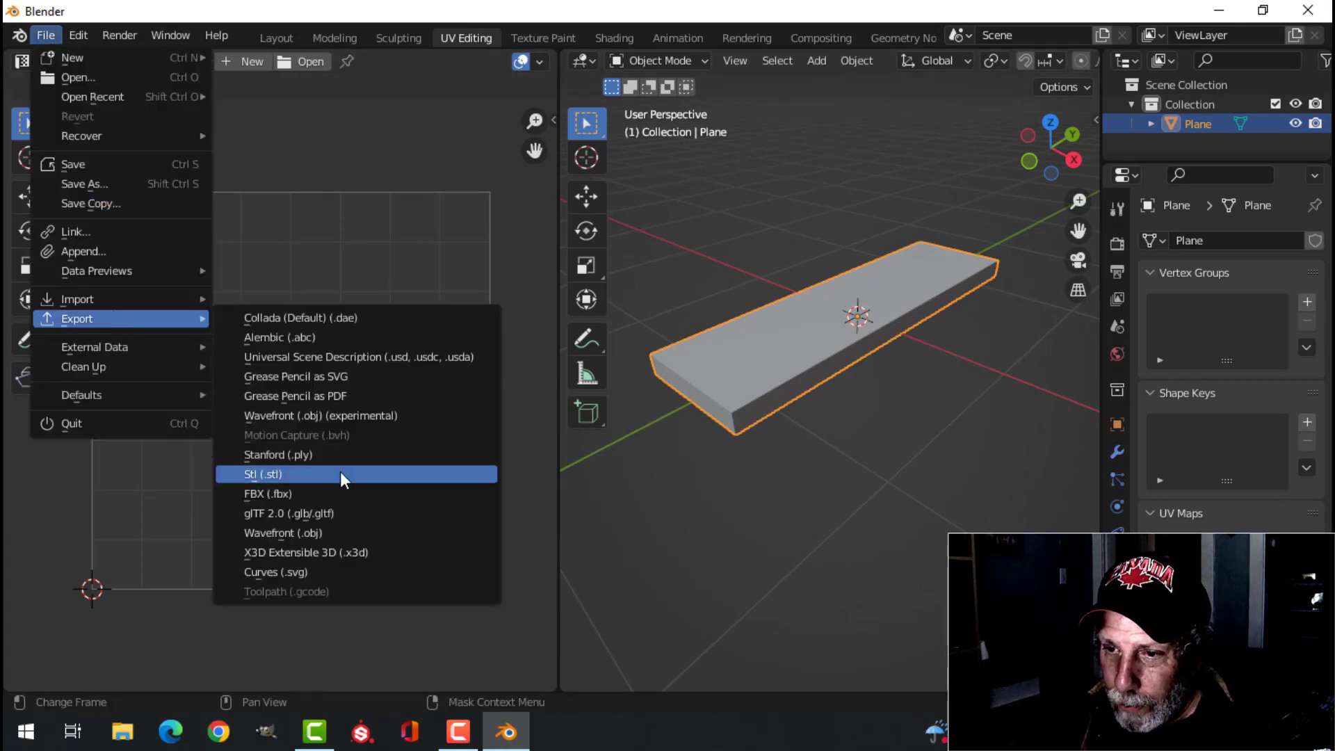
{"action": "left_click", "coordinate": [329, 494]}
{"action": "left_click", "coordinate": [206, 276]}
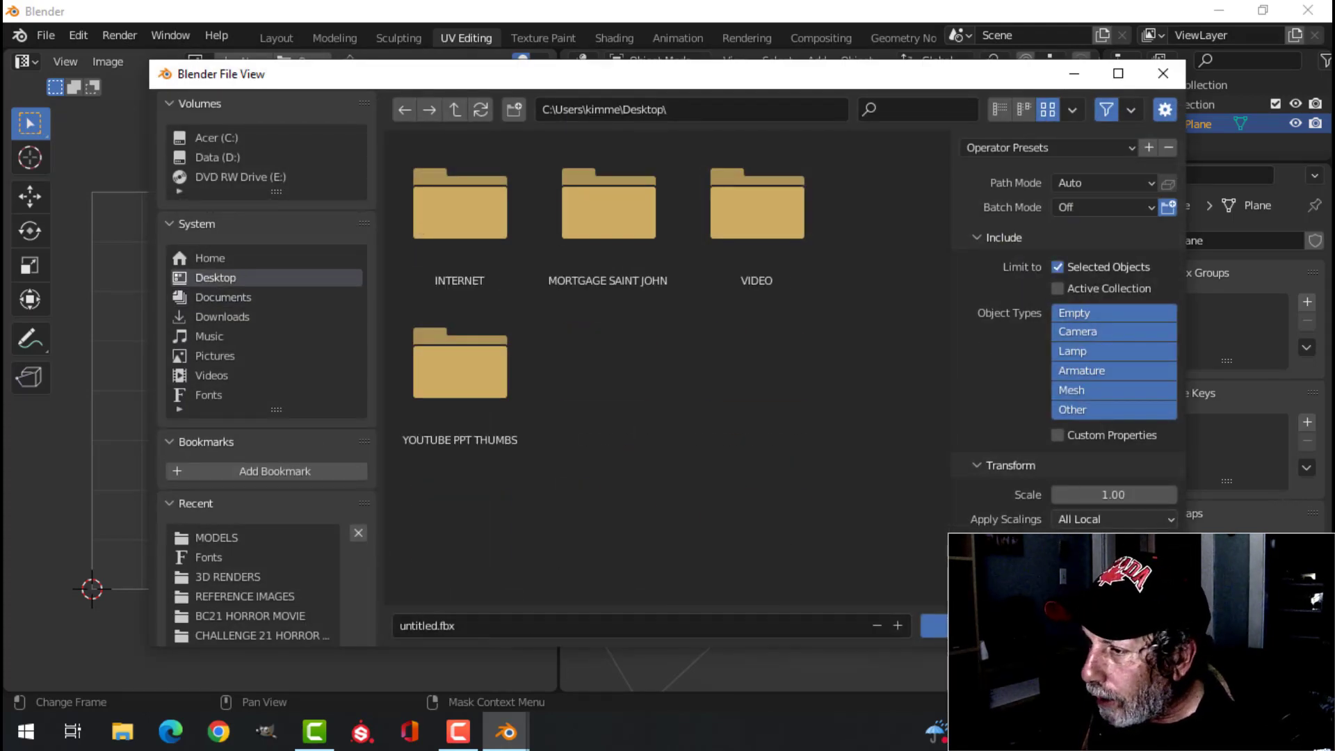
{"action": "double_click", "coordinate": [514, 623]}
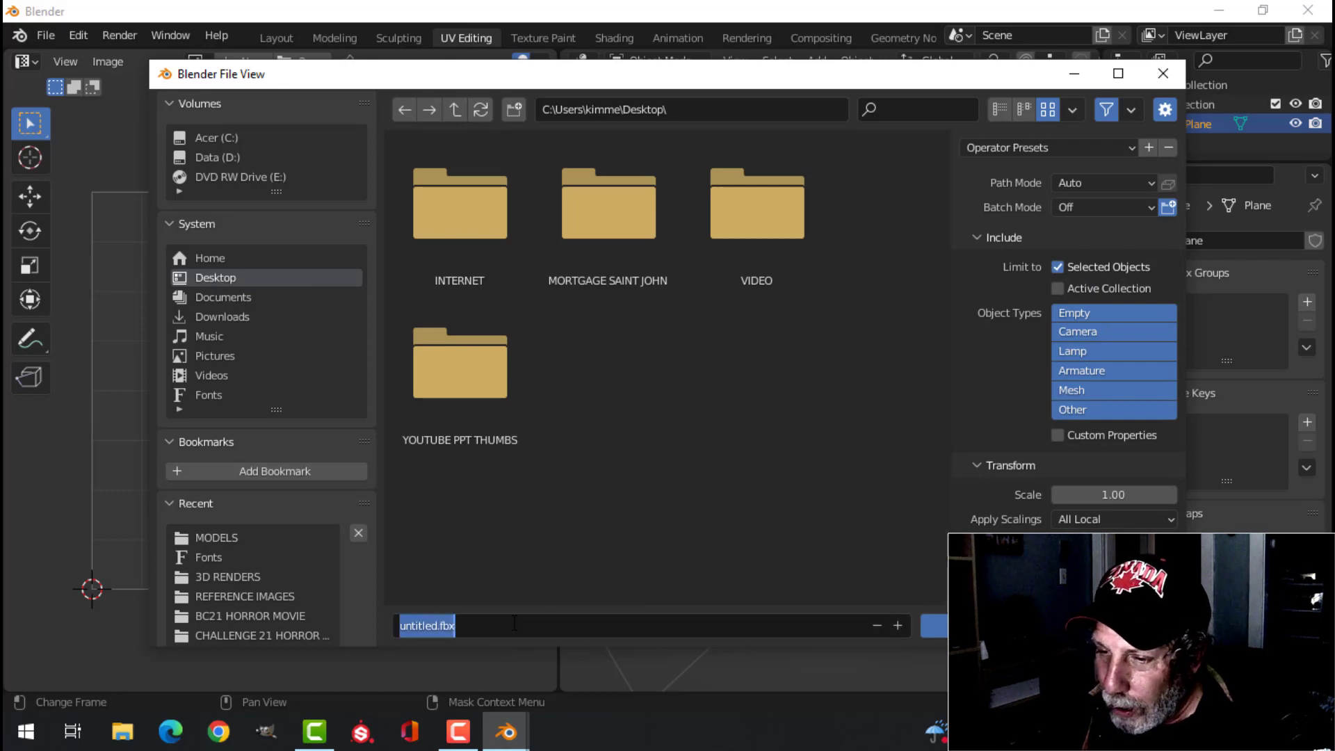
{"action": "type", "text": "wood"}
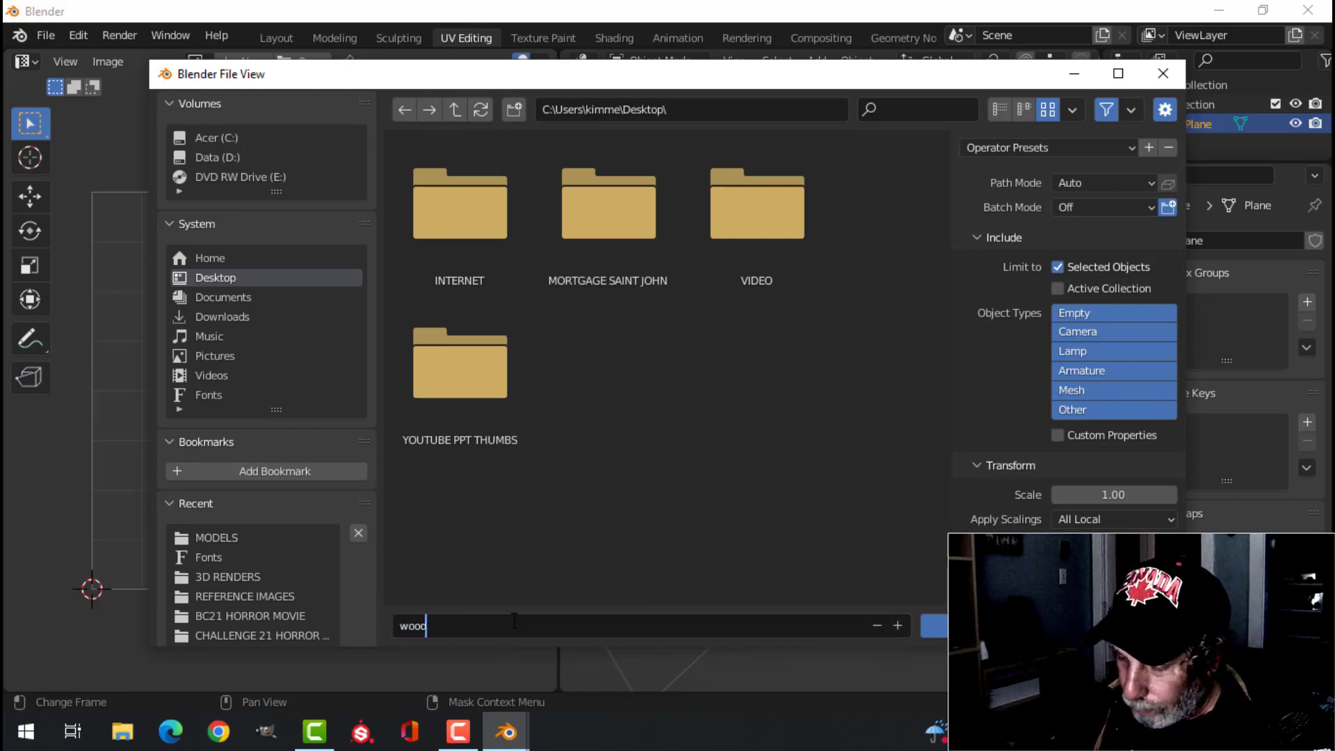
{"action": "key", "text": "Return"}
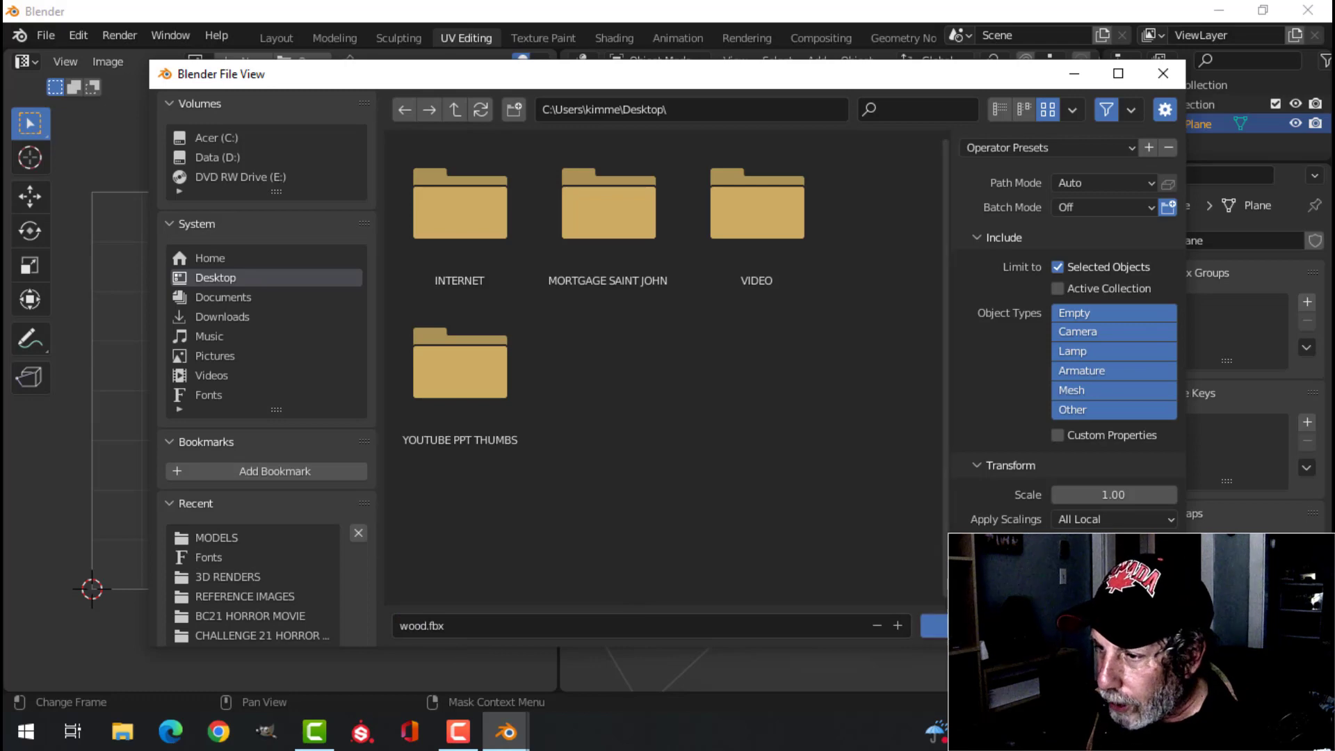
{"action": "left_click", "coordinate": [933, 626]}
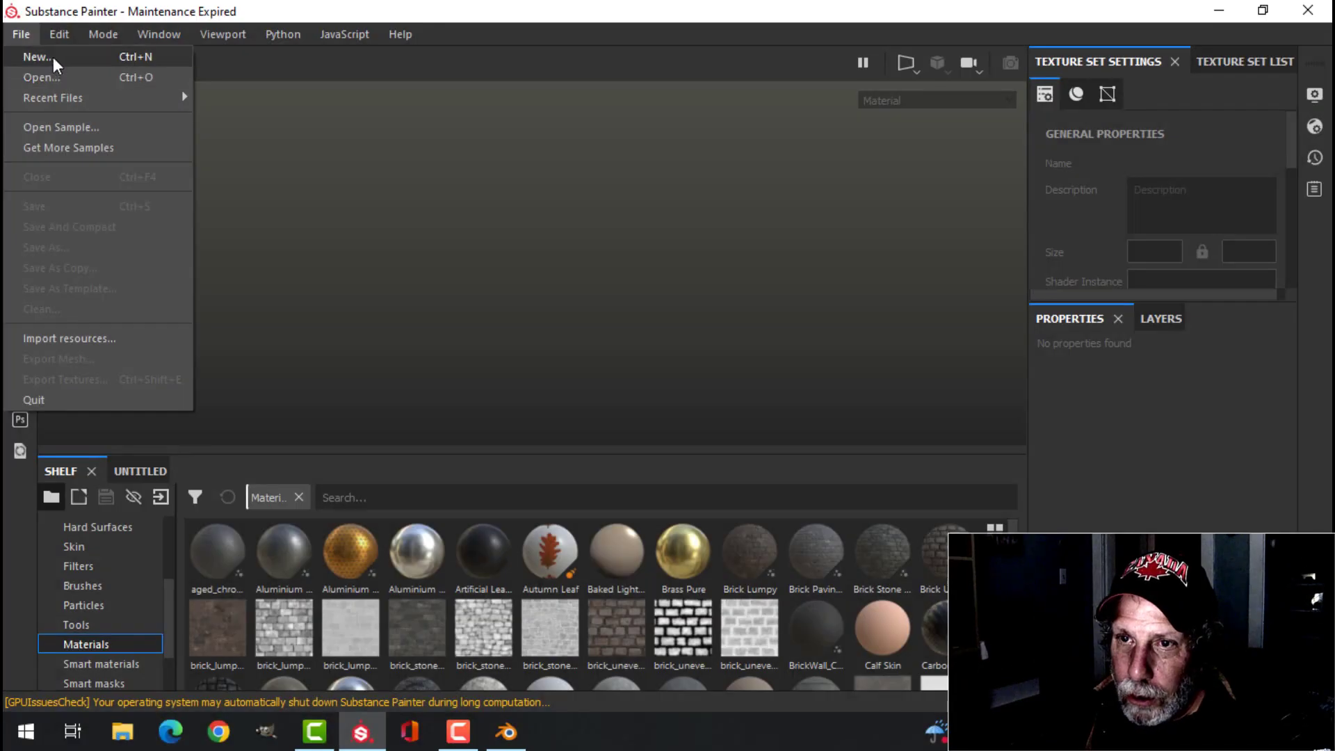
Create a new project using Desktop/wood.fbx as the mesh
{"action": "left_click", "coordinate": [53, 57]}
{"action": "left_click", "coordinate": [845, 90]}
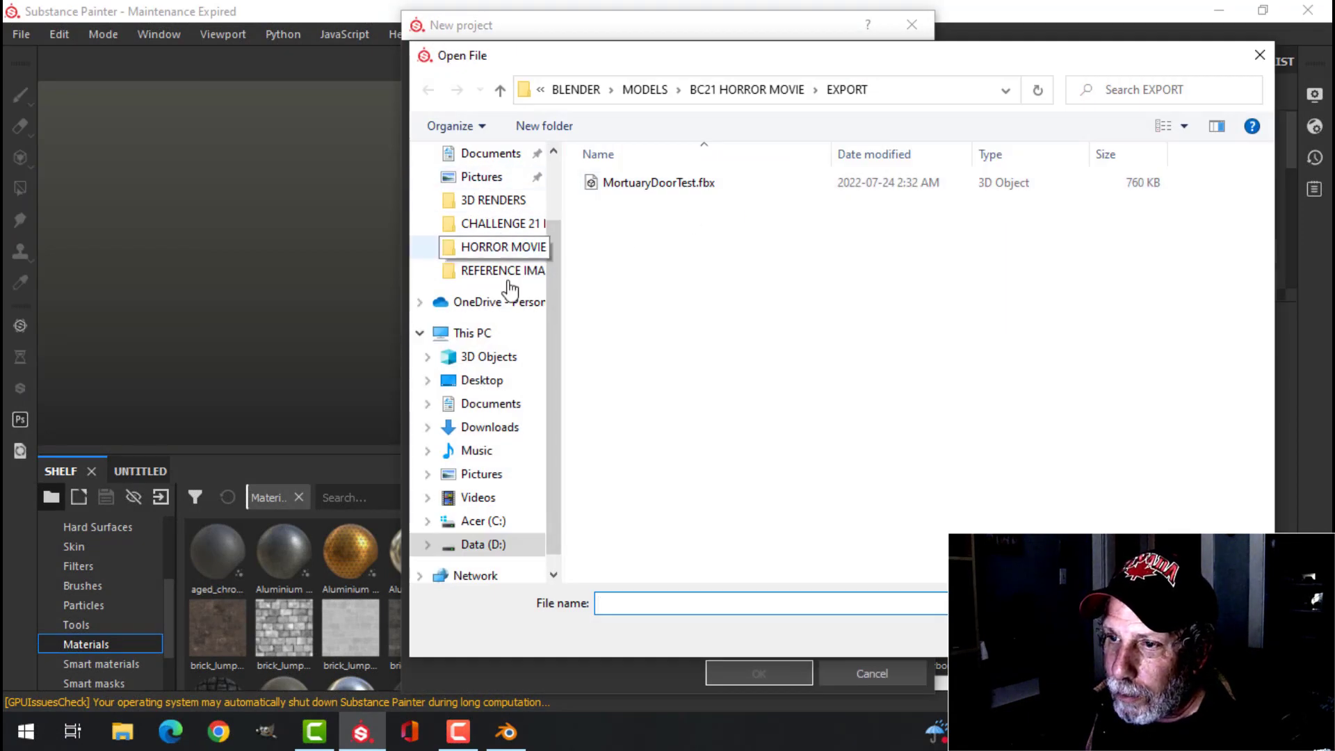
{"action": "left_click", "coordinate": [499, 381]}
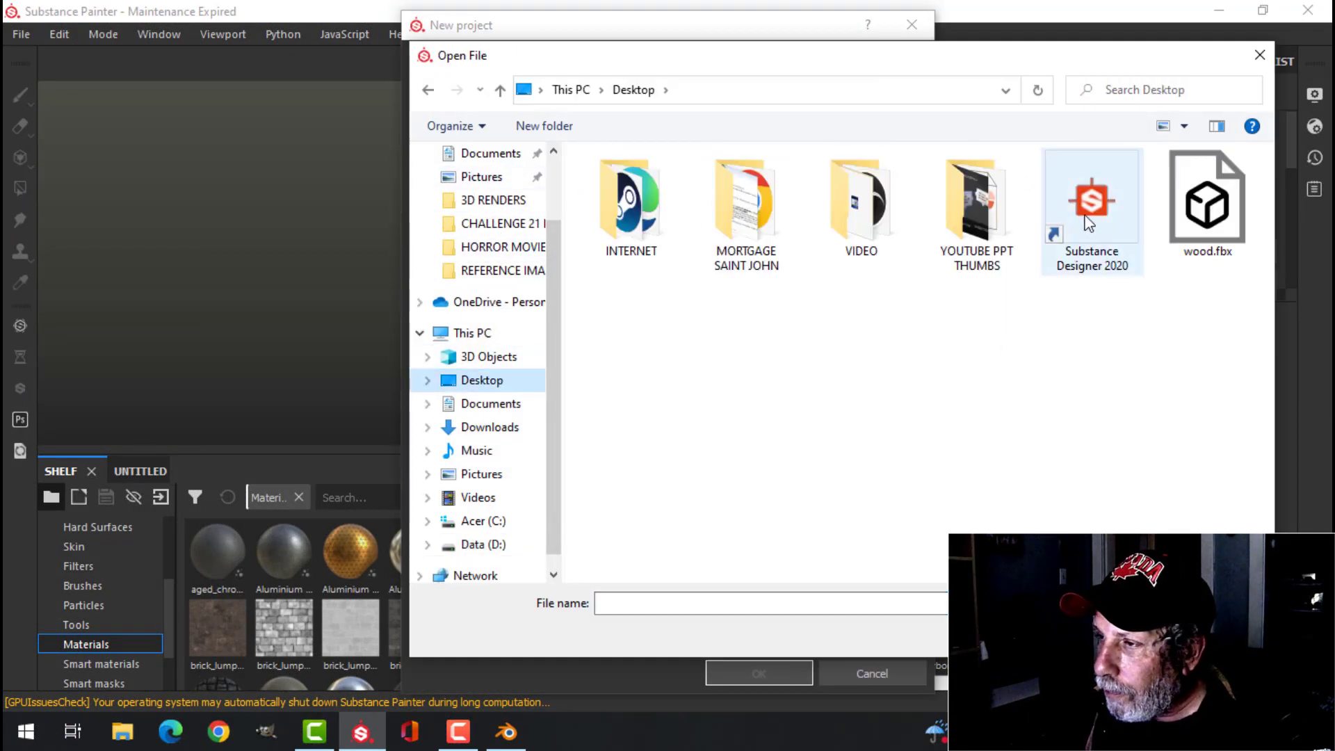
{"action": "left_click", "coordinate": [1197, 228]}
{"action": "left_click", "coordinate": [1106, 642]}
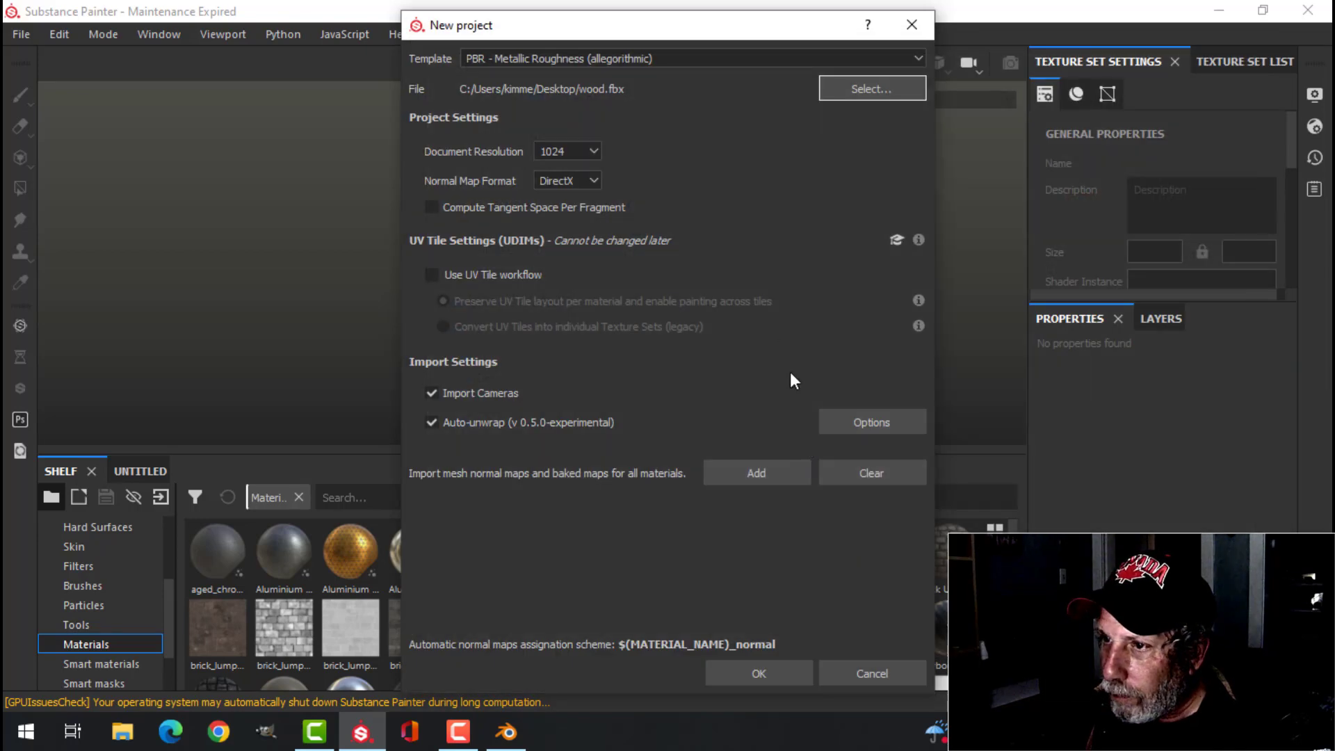
{"action": "left_click", "coordinate": [756, 678]}
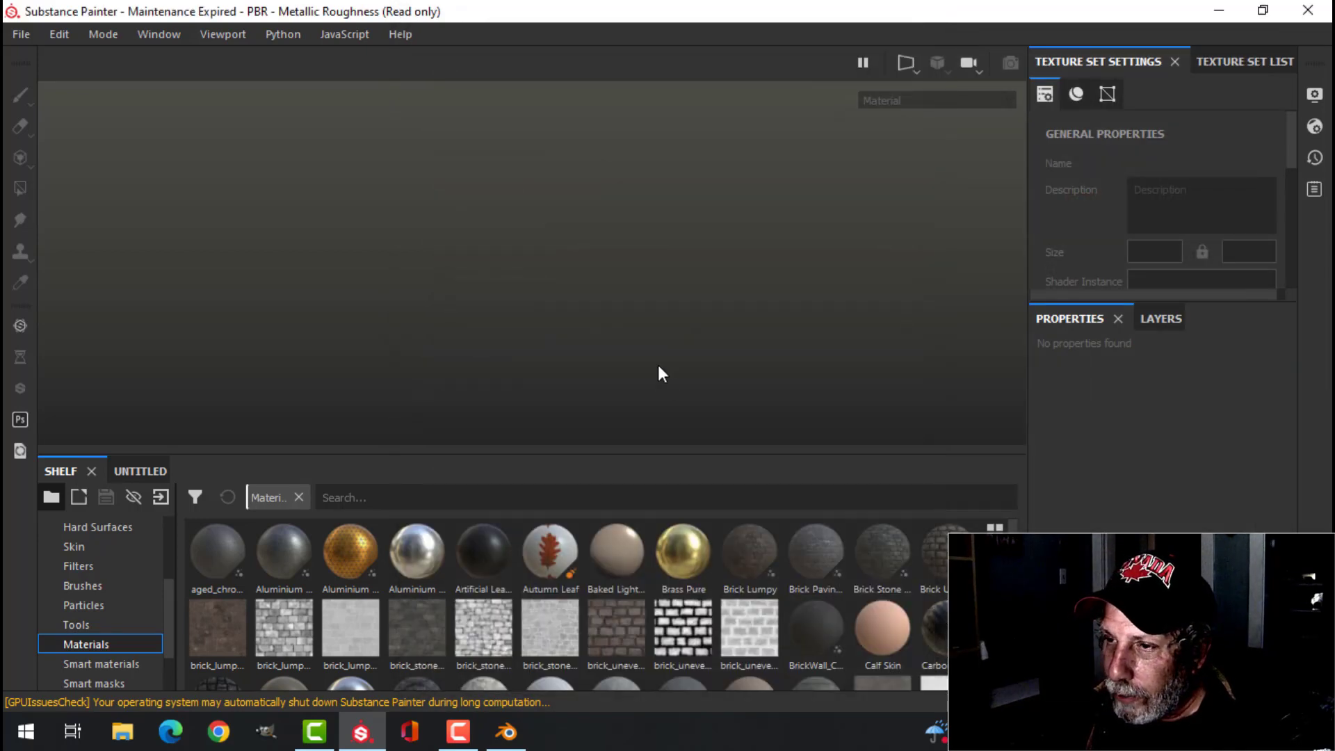
Inspect the plank's UV strips in 3D/2D view, then return to the 3D-only view
{"action": "left_click_drag", "start_coordinate": [716, 262], "coordinate": [572, 241]}
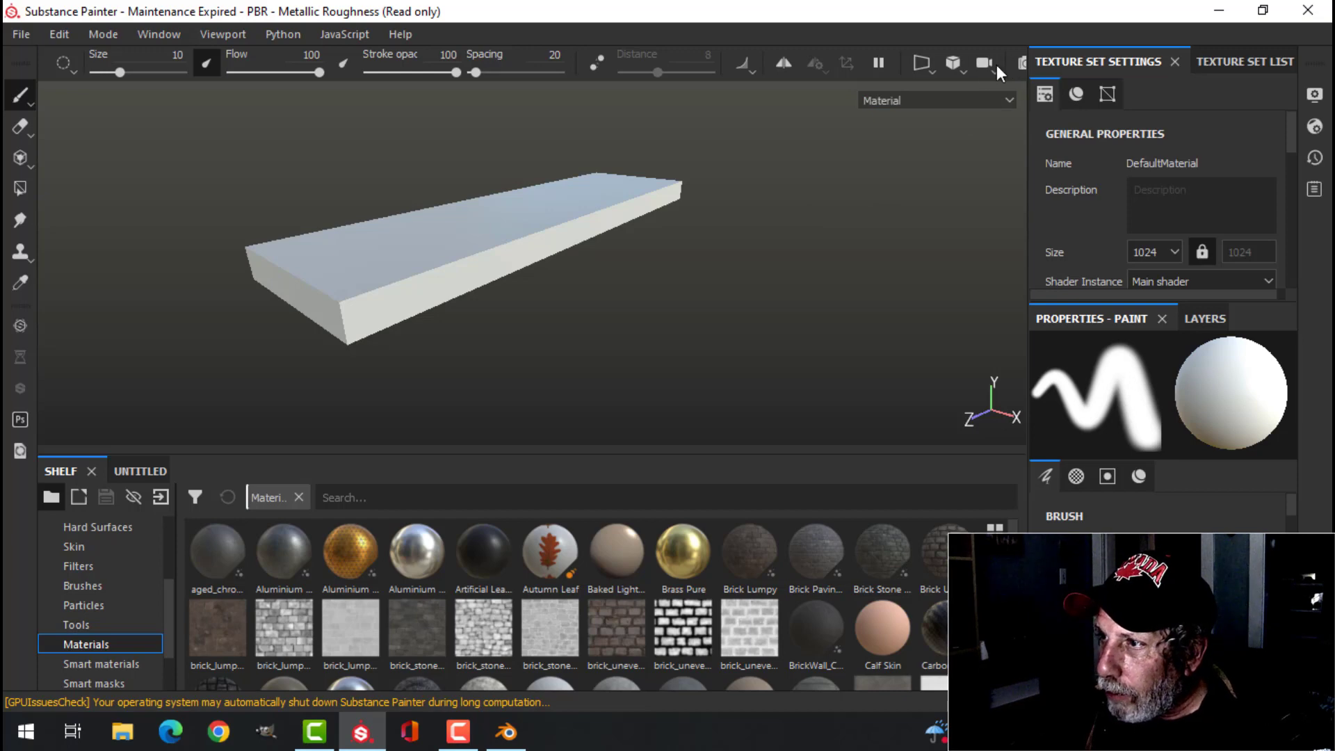
{"action": "left_click", "coordinate": [931, 68]}
{"action": "left_click", "coordinate": [942, 94]}
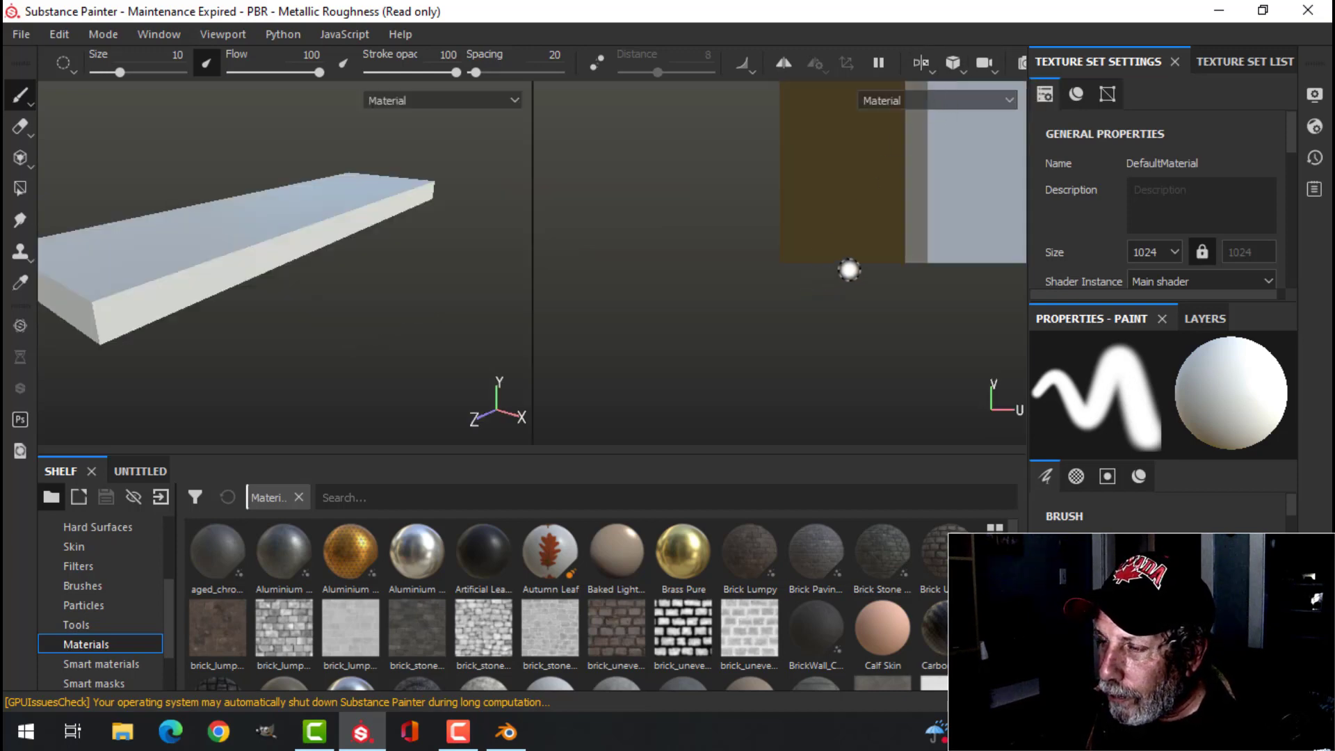
{"action": "scroll", "scroll_direction": "up", "scroll_amount": 3}
{"action": "scroll", "scroll_direction": "up", "scroll_amount": 3}
{"action": "scroll", "scroll_direction": "up", "scroll_amount": 3}
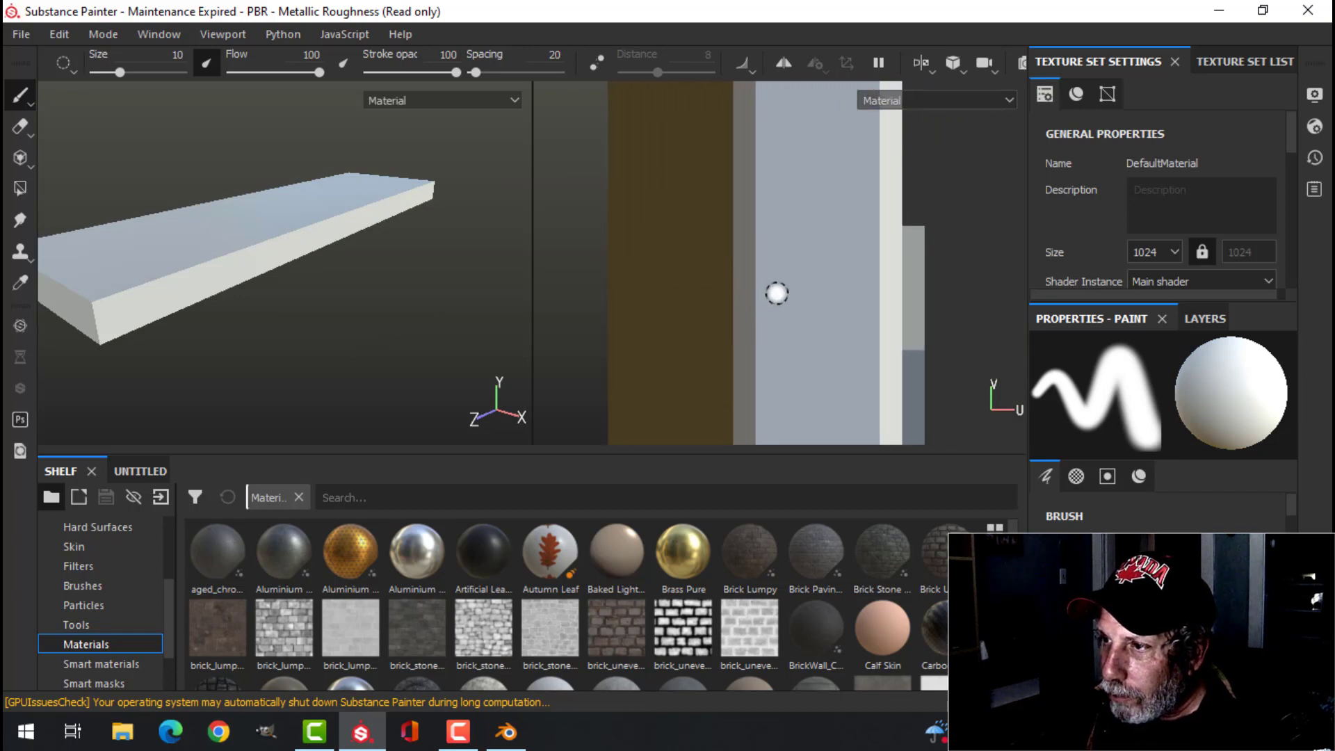
{"action": "left_click_drag", "start_coordinate": [781, 289], "coordinate": [799, 342]}
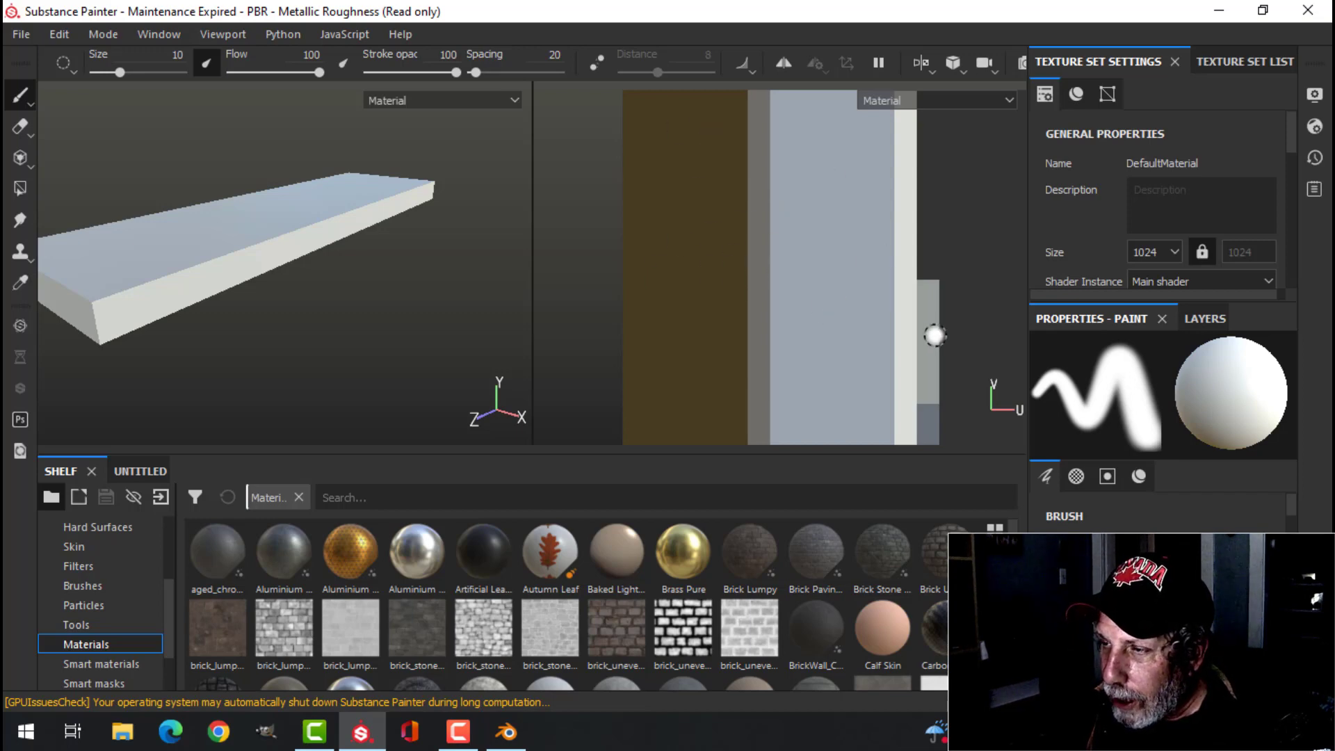
{"action": "left_click", "coordinate": [922, 63]}
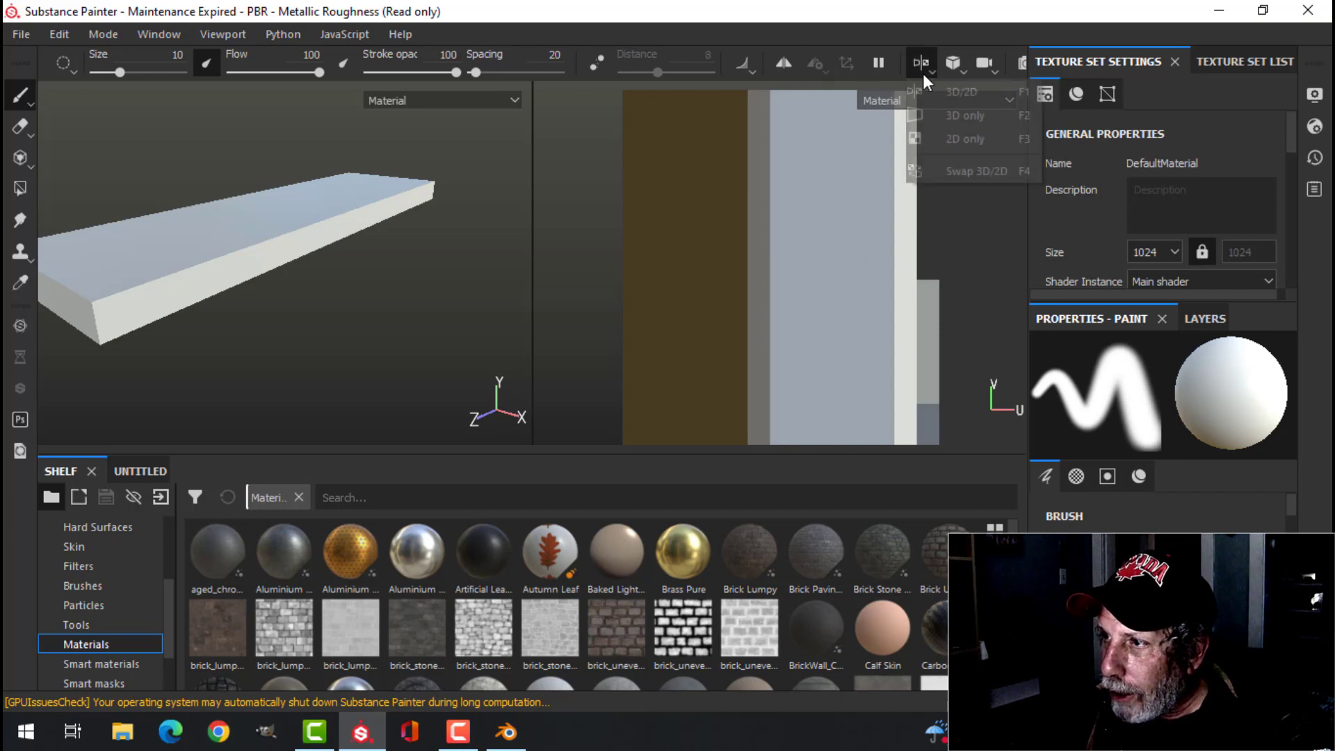
{"action": "left_click", "coordinate": [944, 123]}
{"action": "left_click_drag", "start_coordinate": [679, 278], "coordinate": [688, 265]}
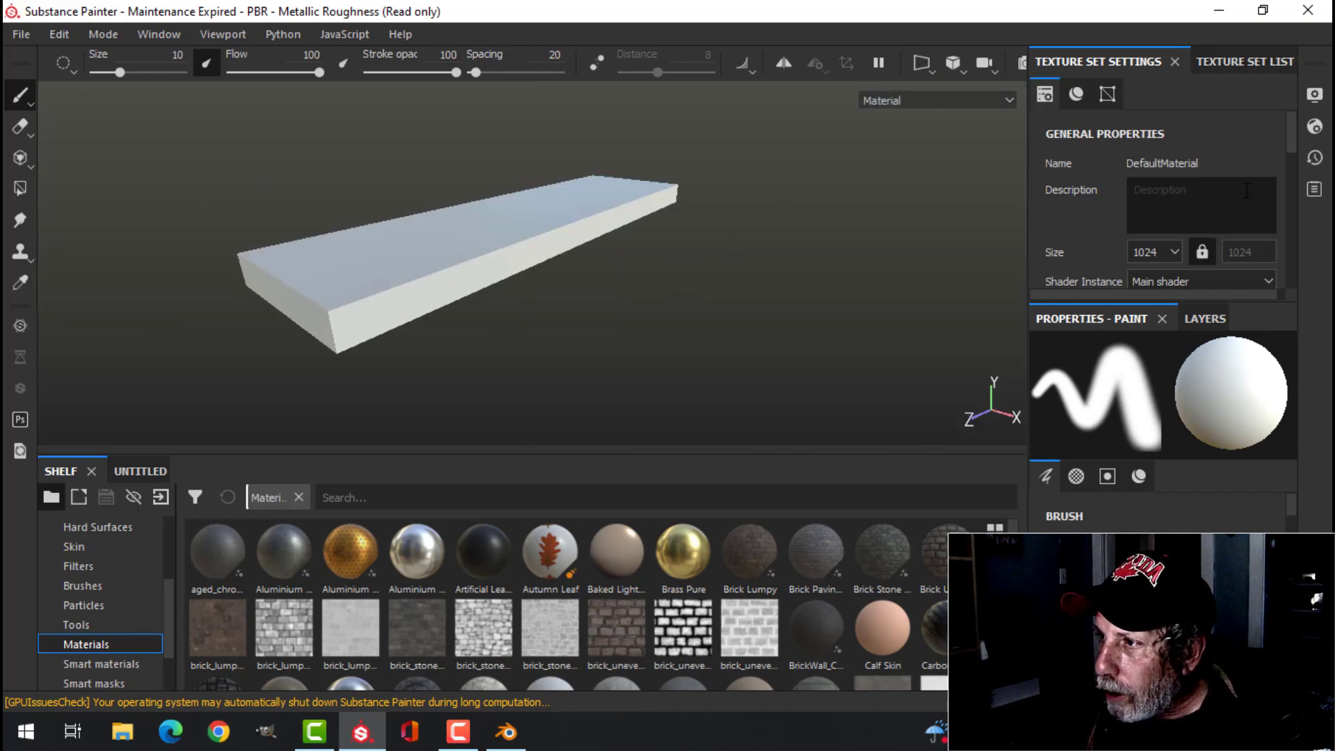
{"action": "scroll", "scroll_direction": "down", "scroll_amount": 3}
{"action": "scroll", "scroll_direction": "down", "scroll_amount": 3}
{"action": "scroll", "scroll_direction": "down", "scroll_amount": 3}
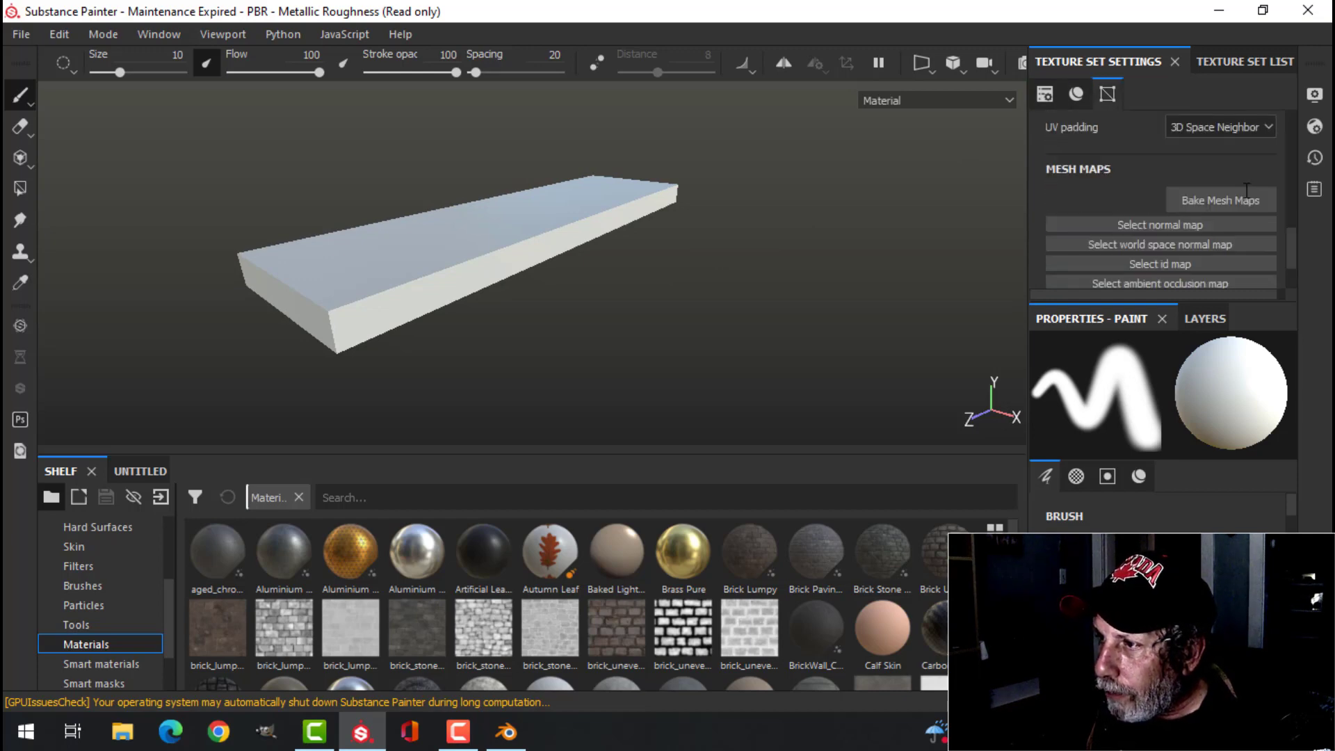
Bake mesh maps at output size 2048 with ID unchecked, then dismiss the notice
{"action": "left_click", "coordinate": [1221, 199]}
{"action": "left_click", "coordinate": [694, 93]}
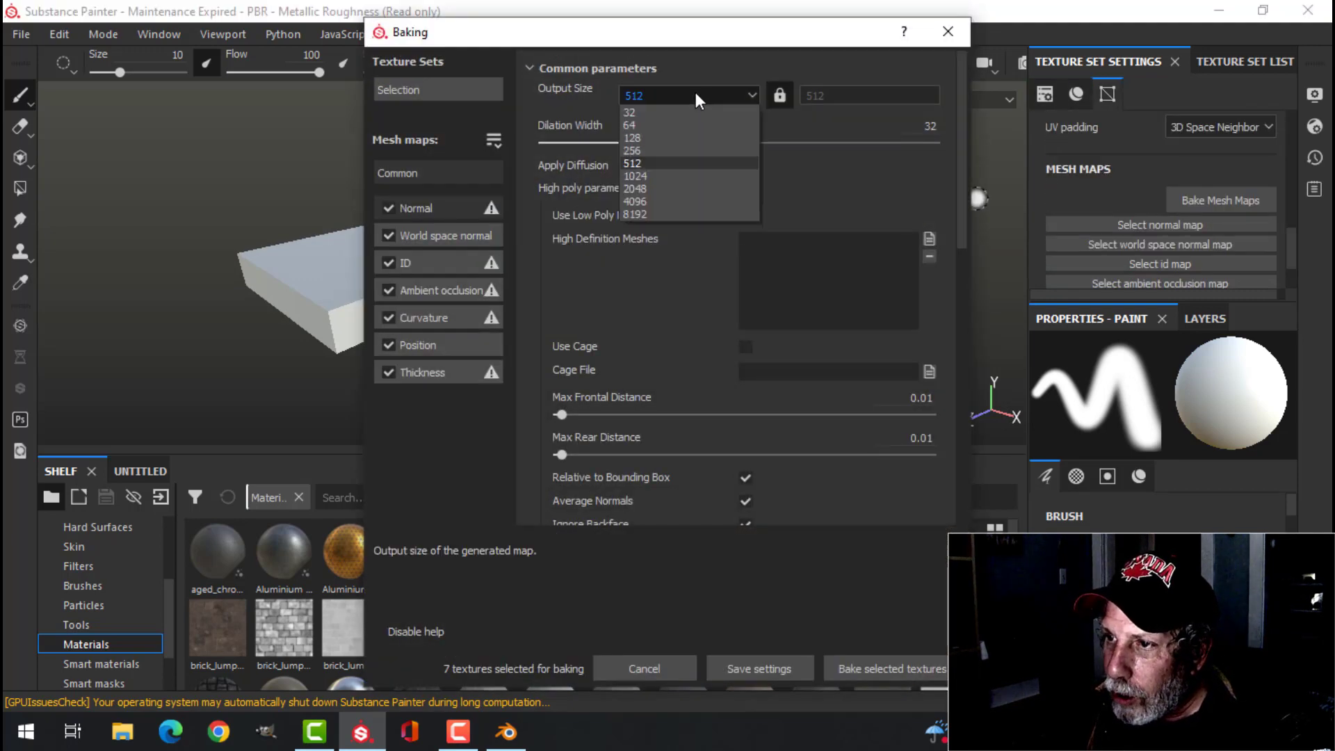
{"action": "left_click", "coordinate": [658, 186]}
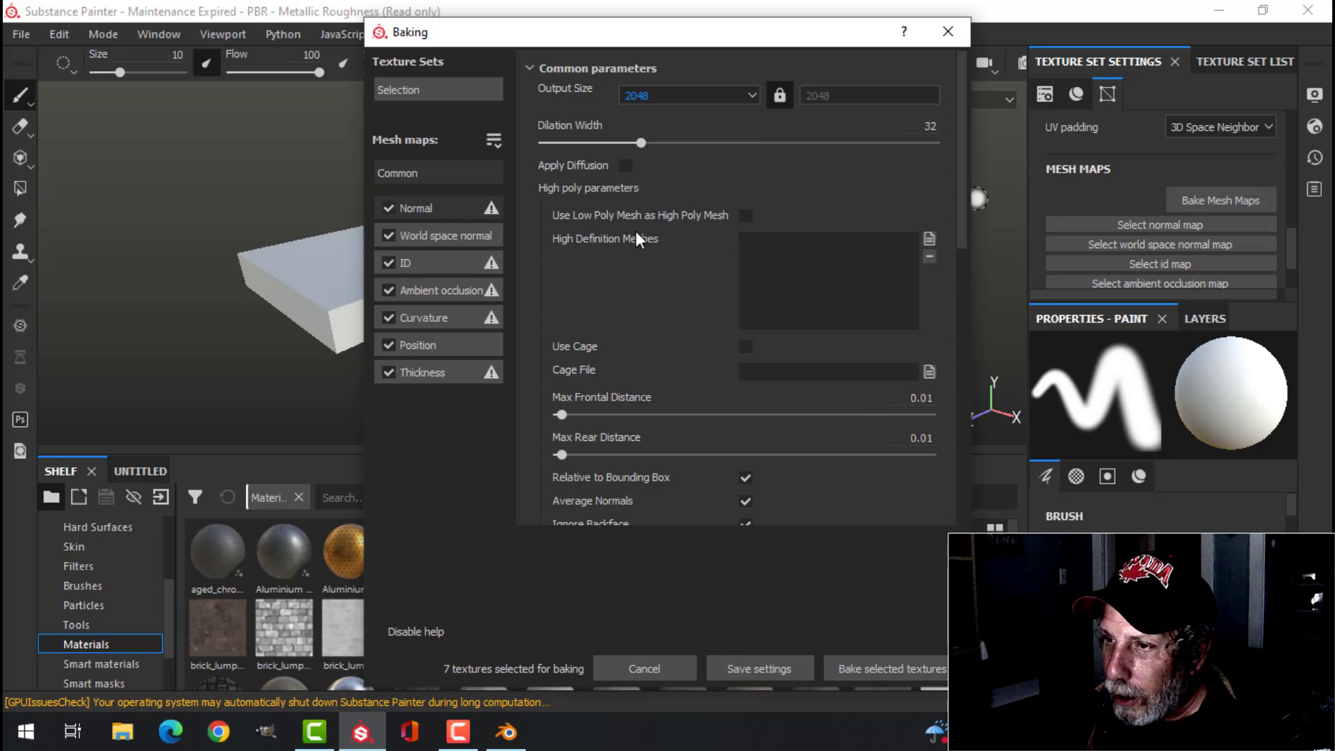
{"action": "left_click", "coordinate": [387, 262]}
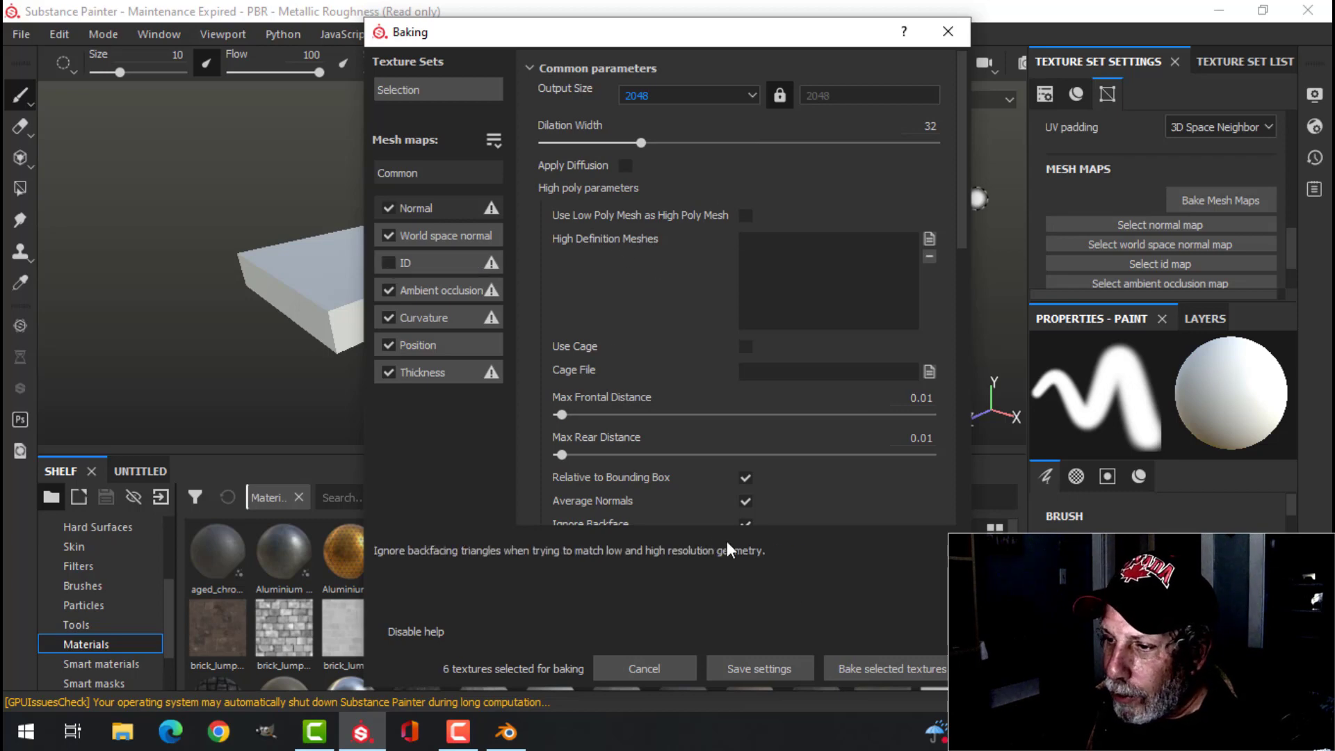
{"action": "left_click", "coordinate": [879, 667]}
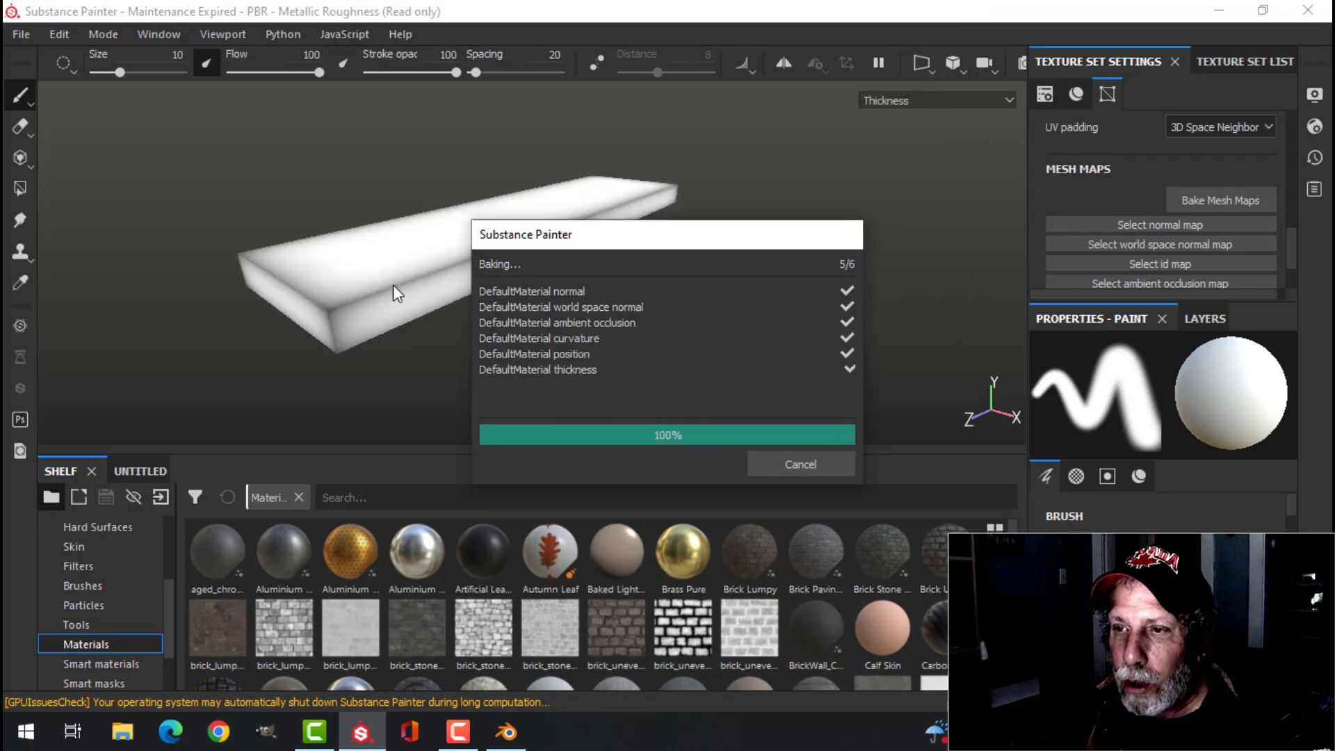
{"action": "left_click", "coordinate": [799, 464]}
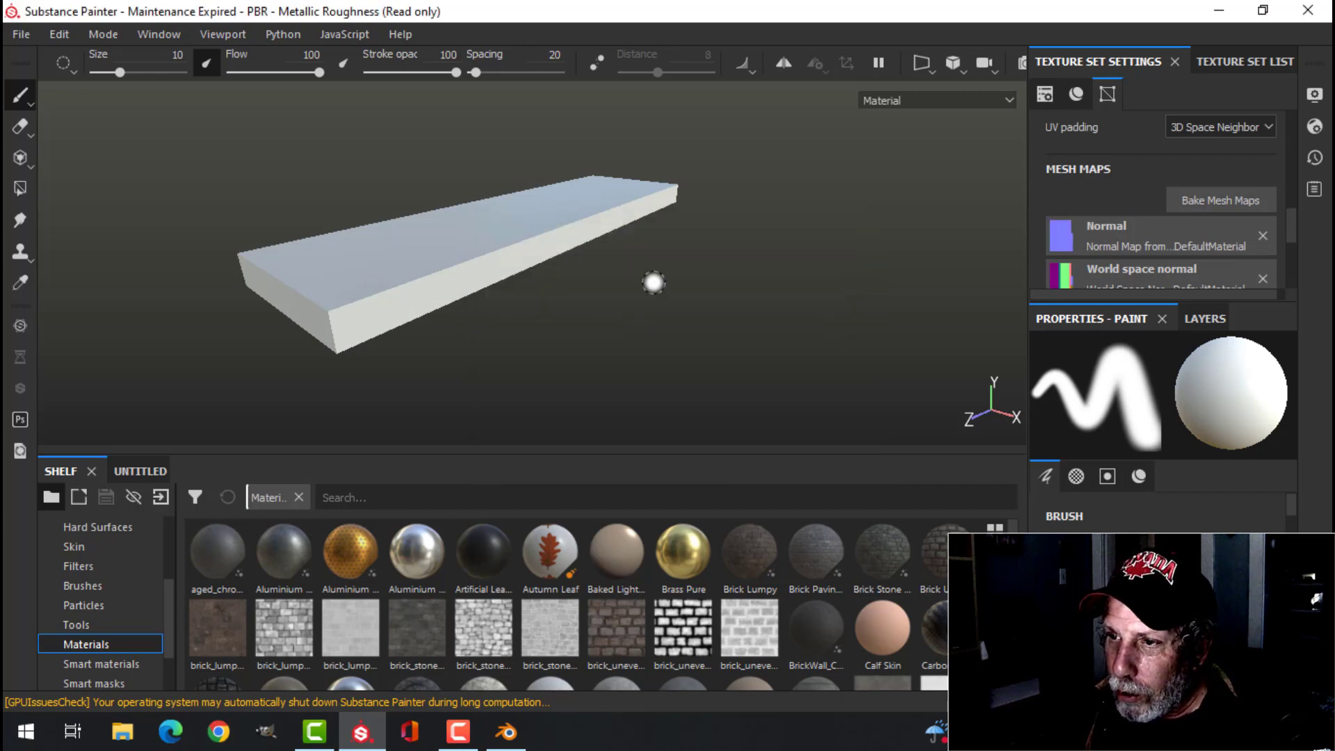
{"action": "left_click_drag", "start_coordinate": [655, 279], "coordinate": [684, 309]}
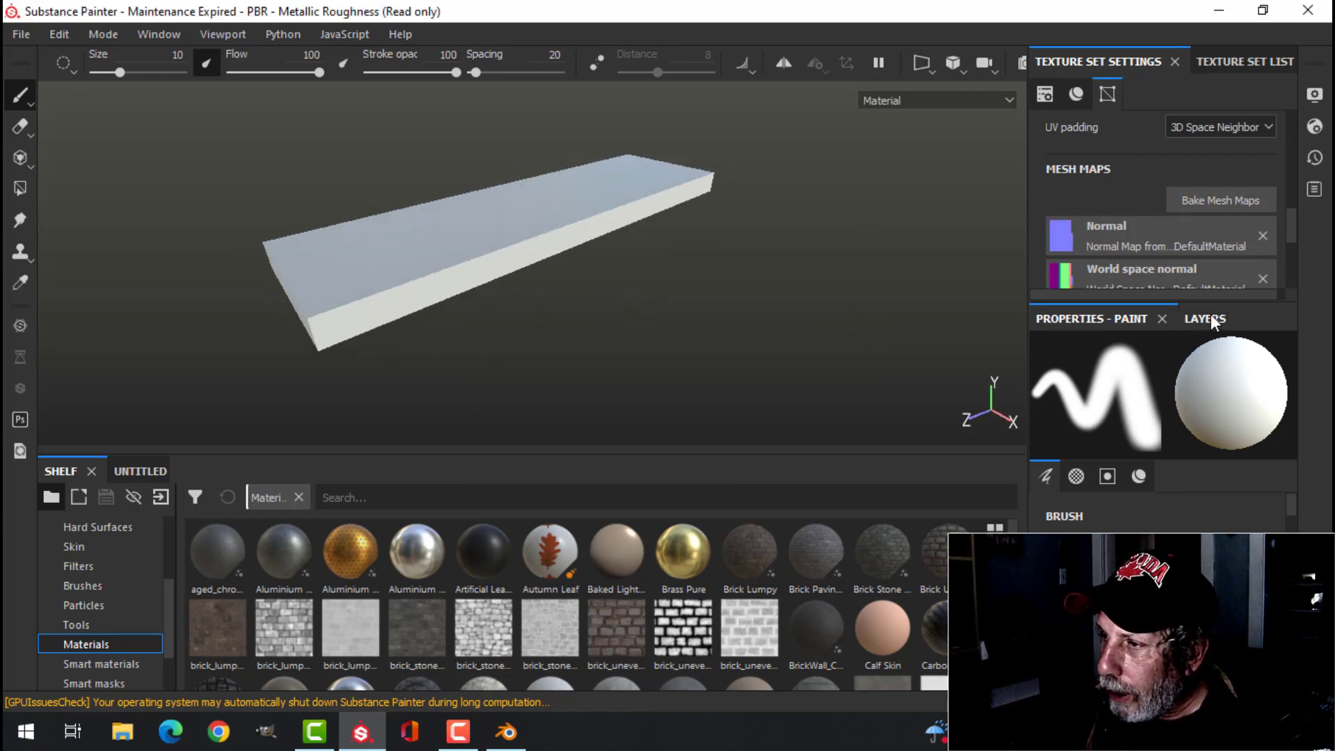
Delete the default Layer 1 and search the smart materials shelf for 'wood'
{"action": "left_click", "coordinate": [1209, 318]}
{"action": "left_click", "coordinate": [1280, 348]}
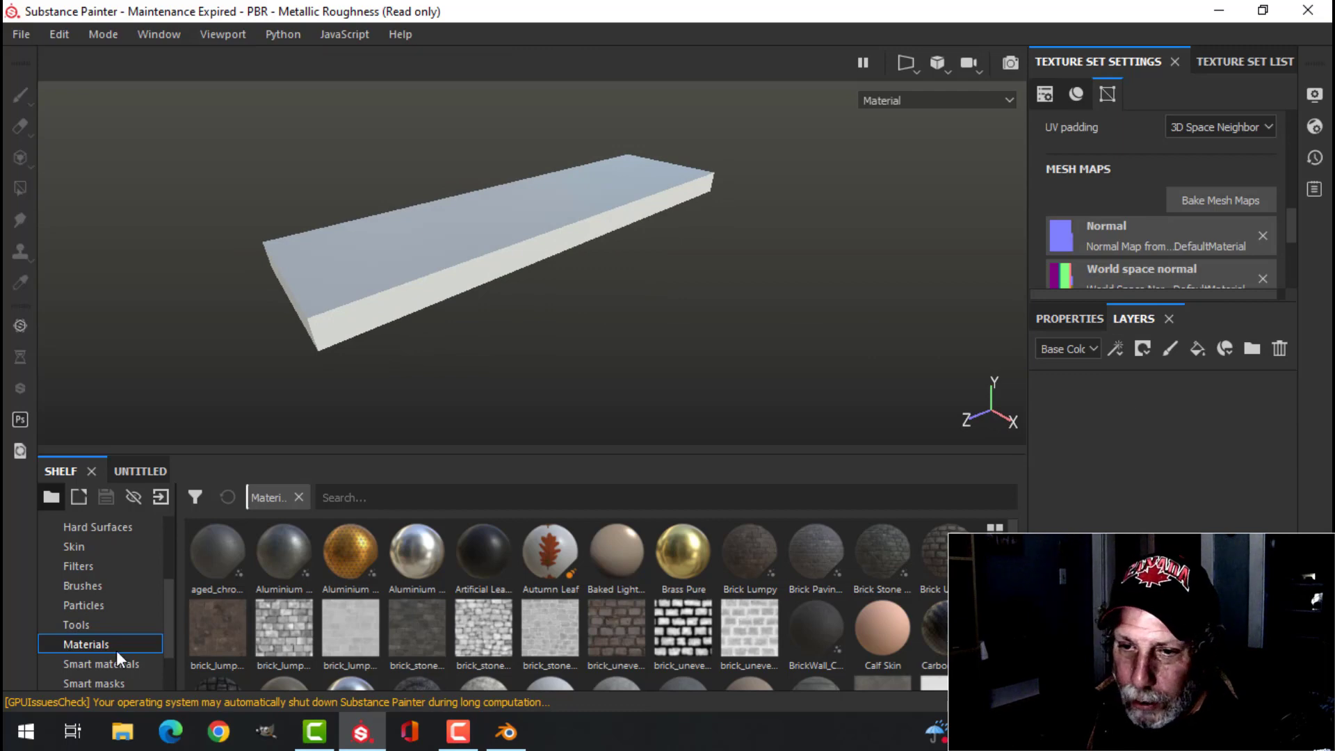
{"action": "left_click", "coordinate": [101, 664]}
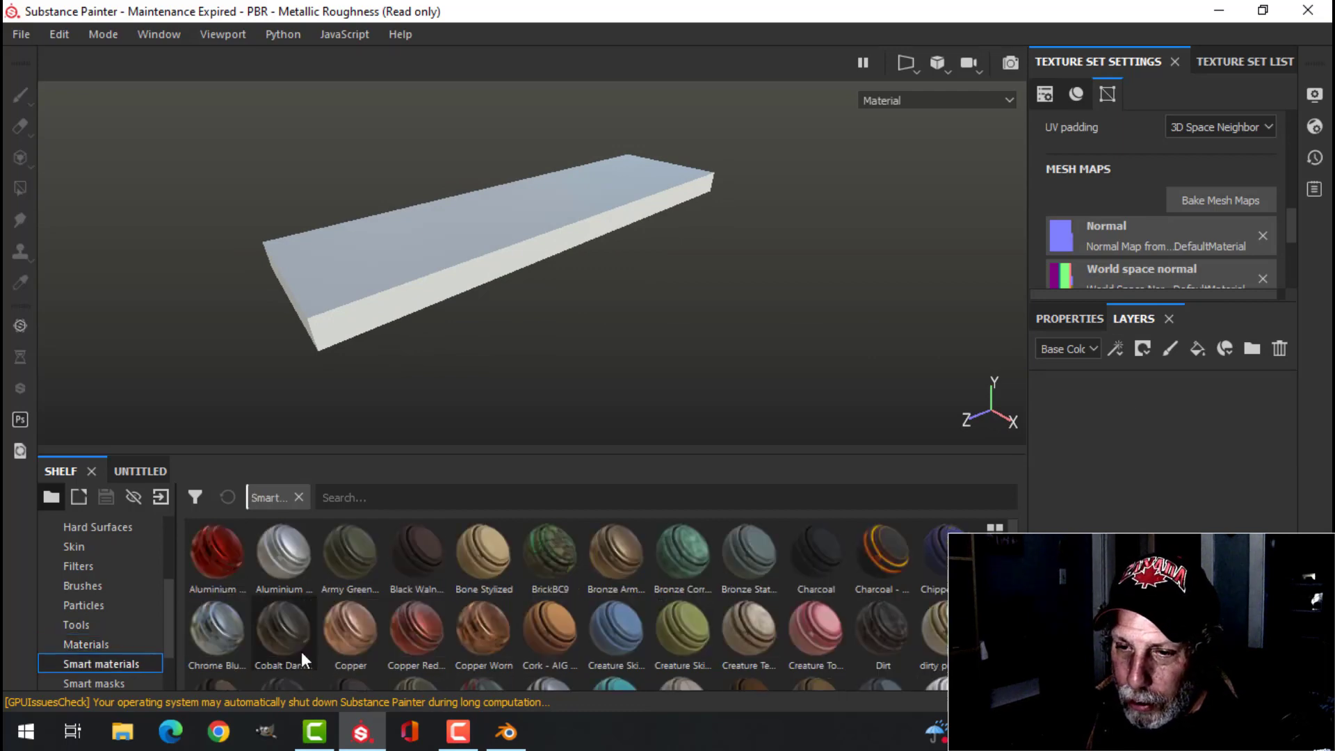
{"action": "left_click", "coordinate": [452, 497]}
{"action": "type", "text": "wood"}
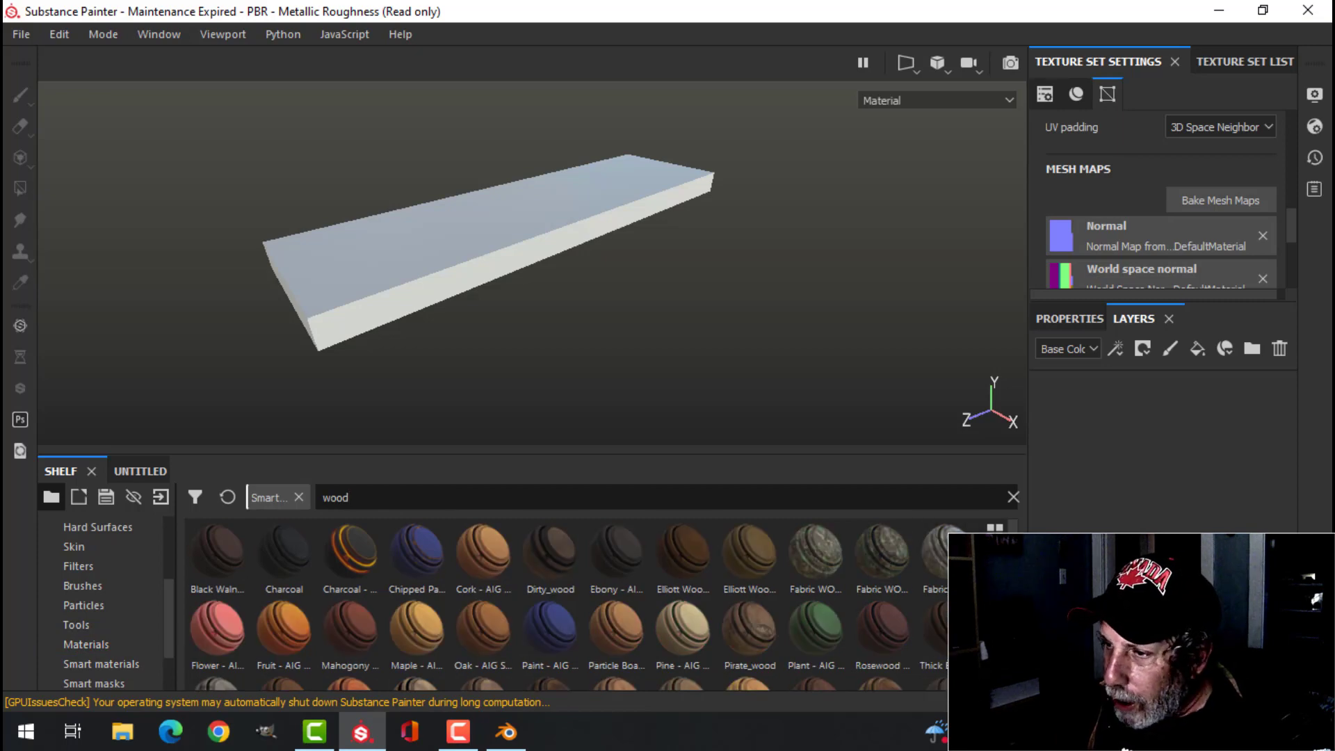
{"action": "scroll", "scroll_direction": "down", "scroll_amount": 3}
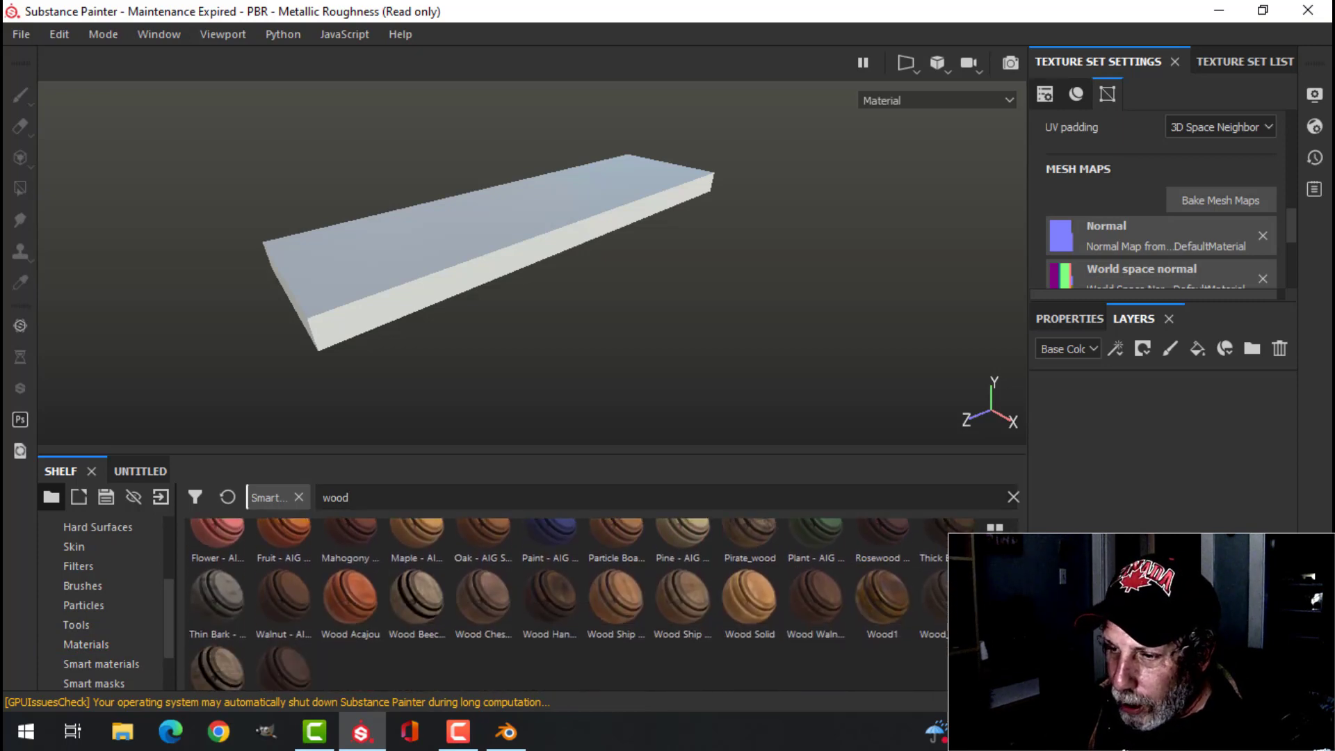
{"action": "left_click_drag", "start_coordinate": [641, 454], "coordinate": [640, 407]}
{"action": "scroll", "scroll_direction": "up", "scroll_amount": 3}
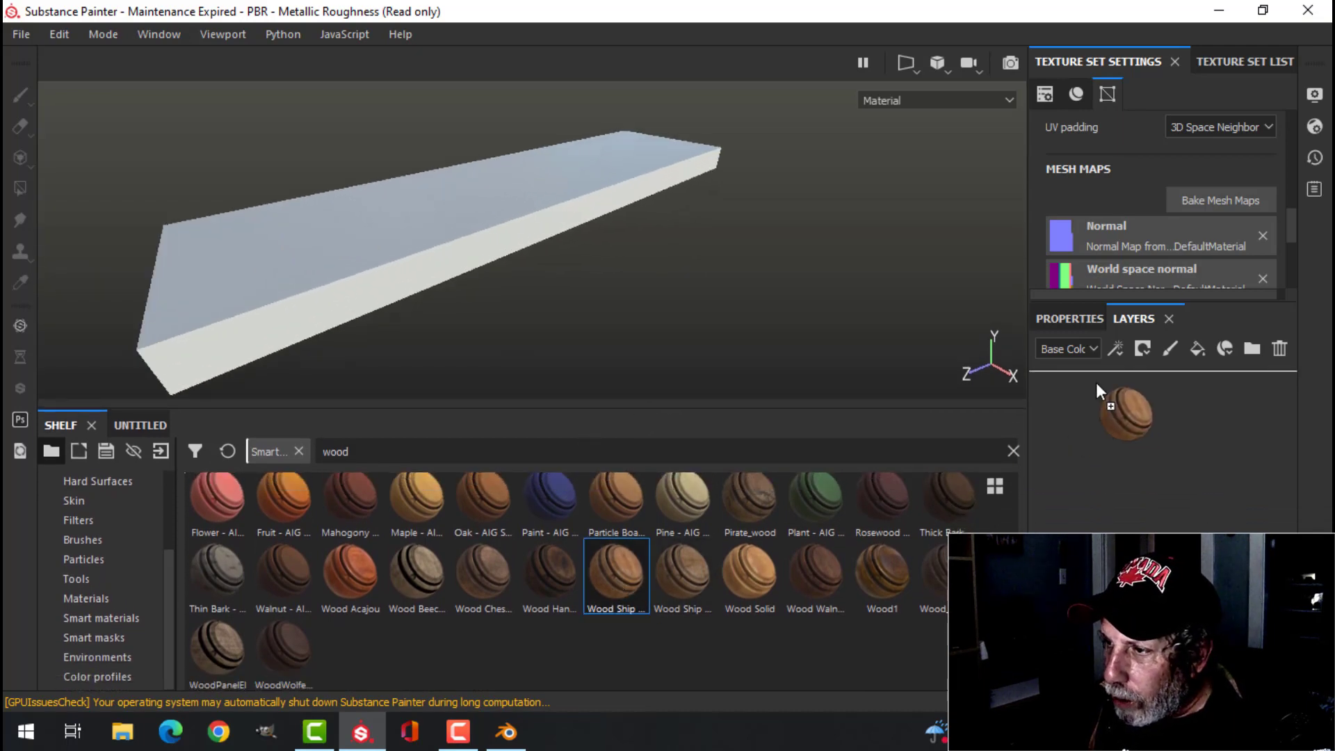
Apply Wood Ship Hull Nordic as a layer, inspect it, then delete it
{"action": "left_click_drag", "start_coordinate": [616, 579], "coordinate": [1131, 407]}
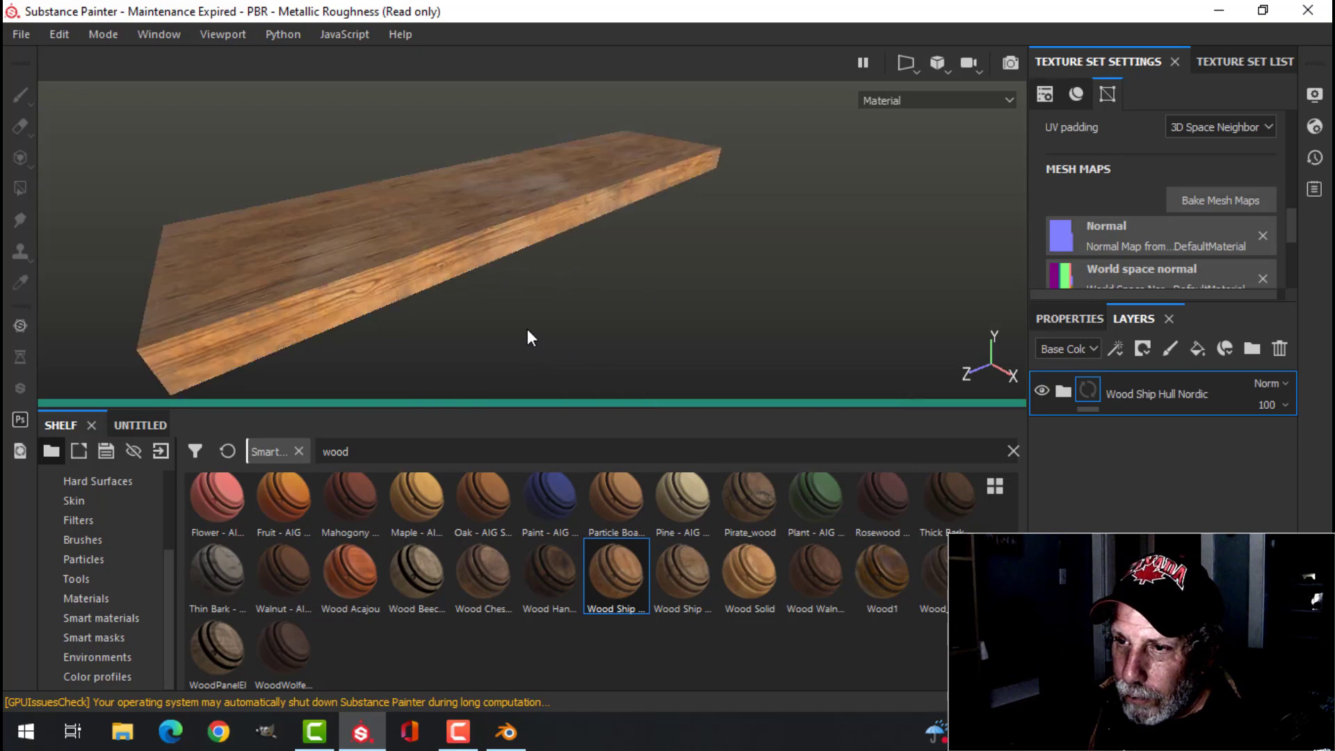
{"action": "left_click_drag", "start_coordinate": [527, 329], "coordinate": [611, 265]}
{"action": "scroll", "scroll_direction": "down", "scroll_amount": 3}
{"action": "scroll", "scroll_direction": "down", "scroll_amount": 3}
{"action": "left_click_drag", "start_coordinate": [611, 266], "coordinate": [698, 262]}
{"action": "left_click_drag", "start_coordinate": [698, 262], "coordinate": [901, 325]}
{"action": "left_click", "coordinate": [1279, 348]}
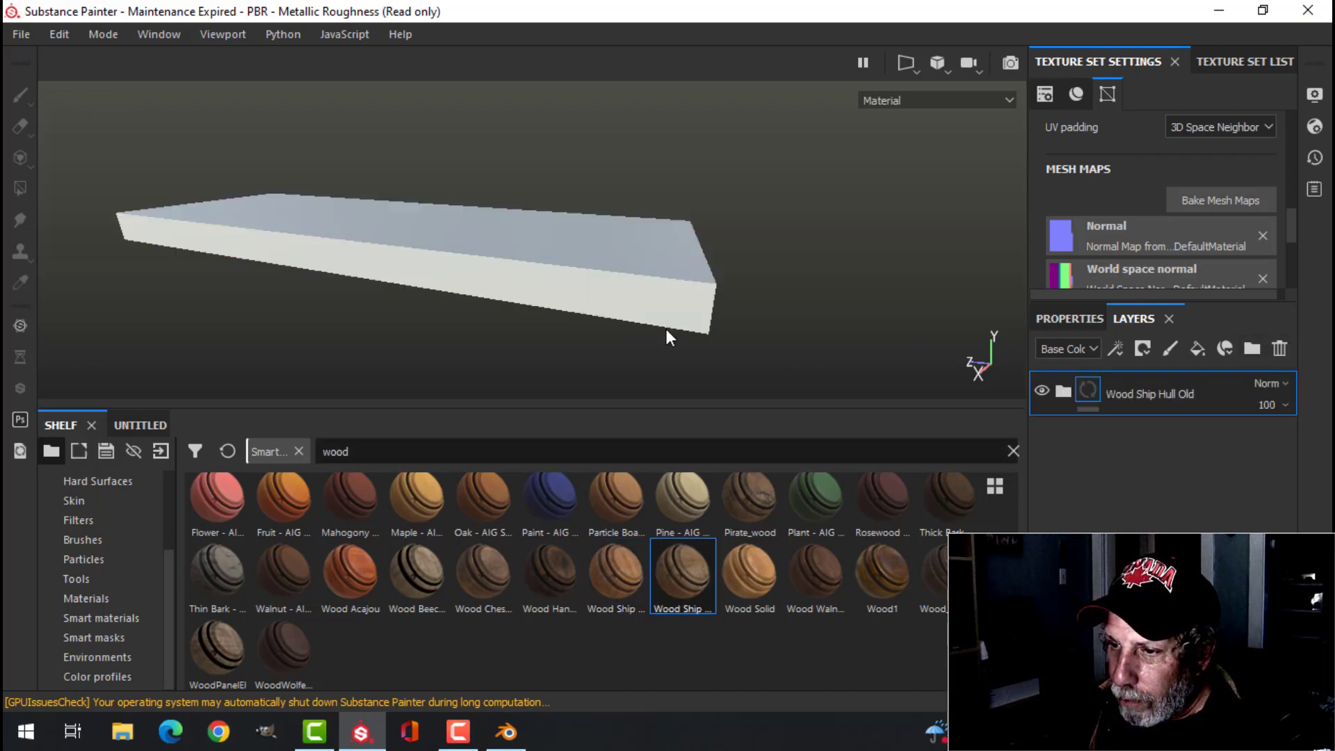
Try Wood Ship Hull Old, remove it, and apply the Wood1 smart material instead
{"action": "left_click_drag", "start_coordinate": [682, 573], "coordinate": [668, 334]}
{"action": "left_click_drag", "start_coordinate": [469, 270], "coordinate": [476, 274]}
{"action": "left_click_drag", "start_coordinate": [639, 271], "coordinate": [634, 258]}
{"action": "left_click_drag", "start_coordinate": [386, 315], "coordinate": [567, 244]}
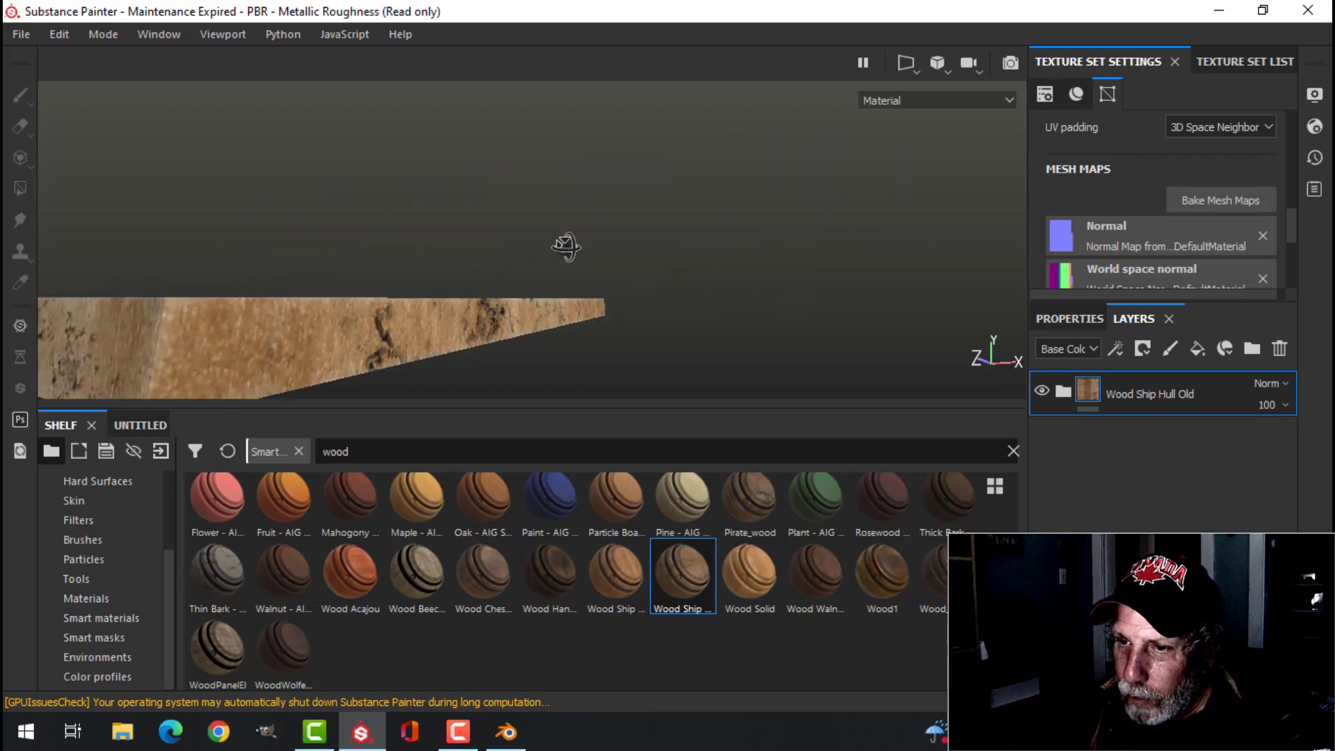
{"action": "left_click_drag", "start_coordinate": [462, 328], "coordinate": [477, 313]}
{"action": "left_click_drag", "start_coordinate": [477, 312], "coordinate": [574, 226]}
{"action": "left_click_drag", "start_coordinate": [575, 225], "coordinate": [536, 274]}
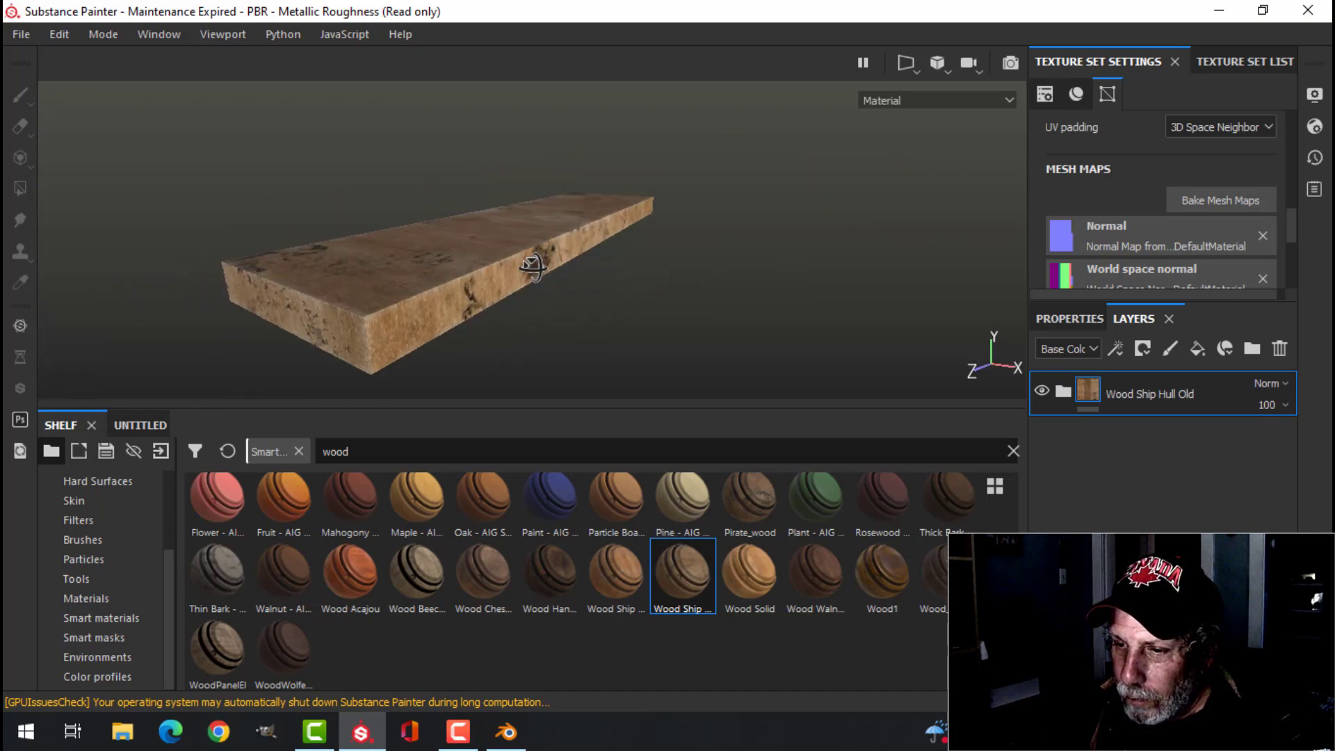
{"action": "left_click", "coordinate": [1281, 350]}
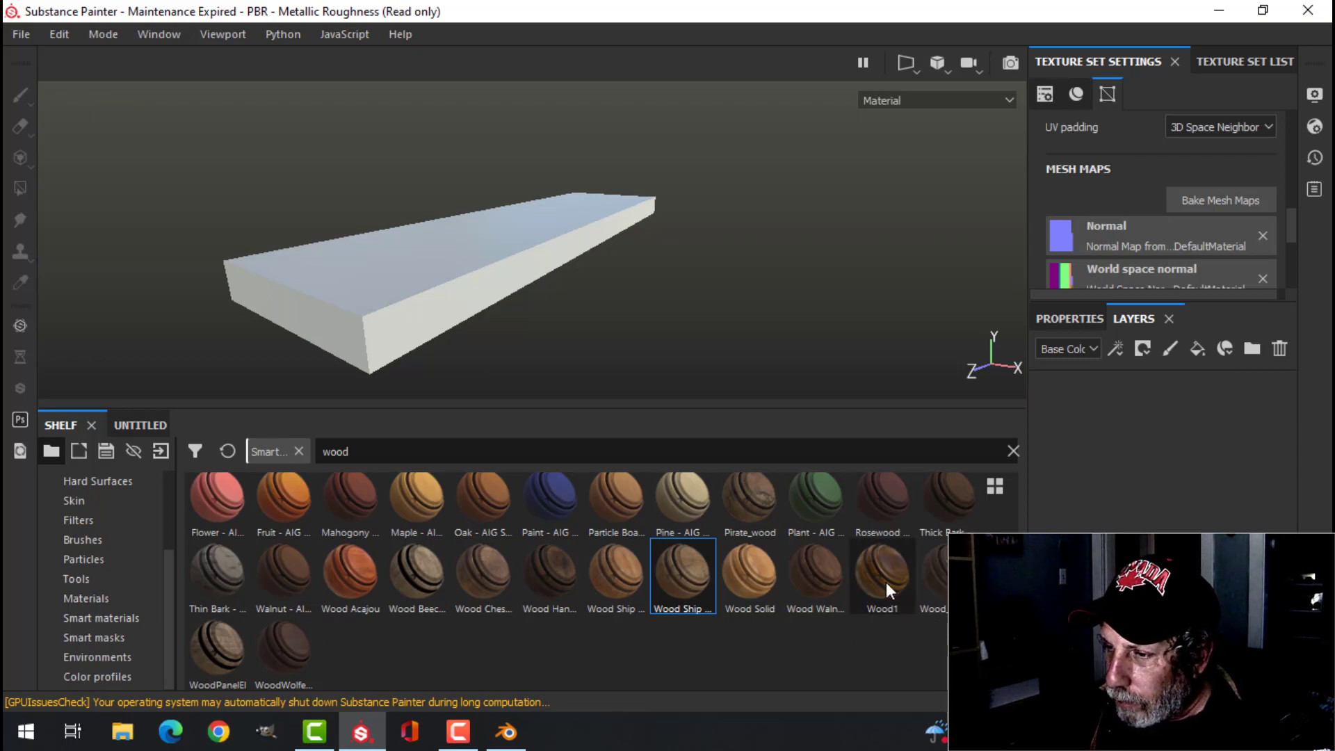
{"action": "left_click_drag", "start_coordinate": [886, 577], "coordinate": [664, 344]}
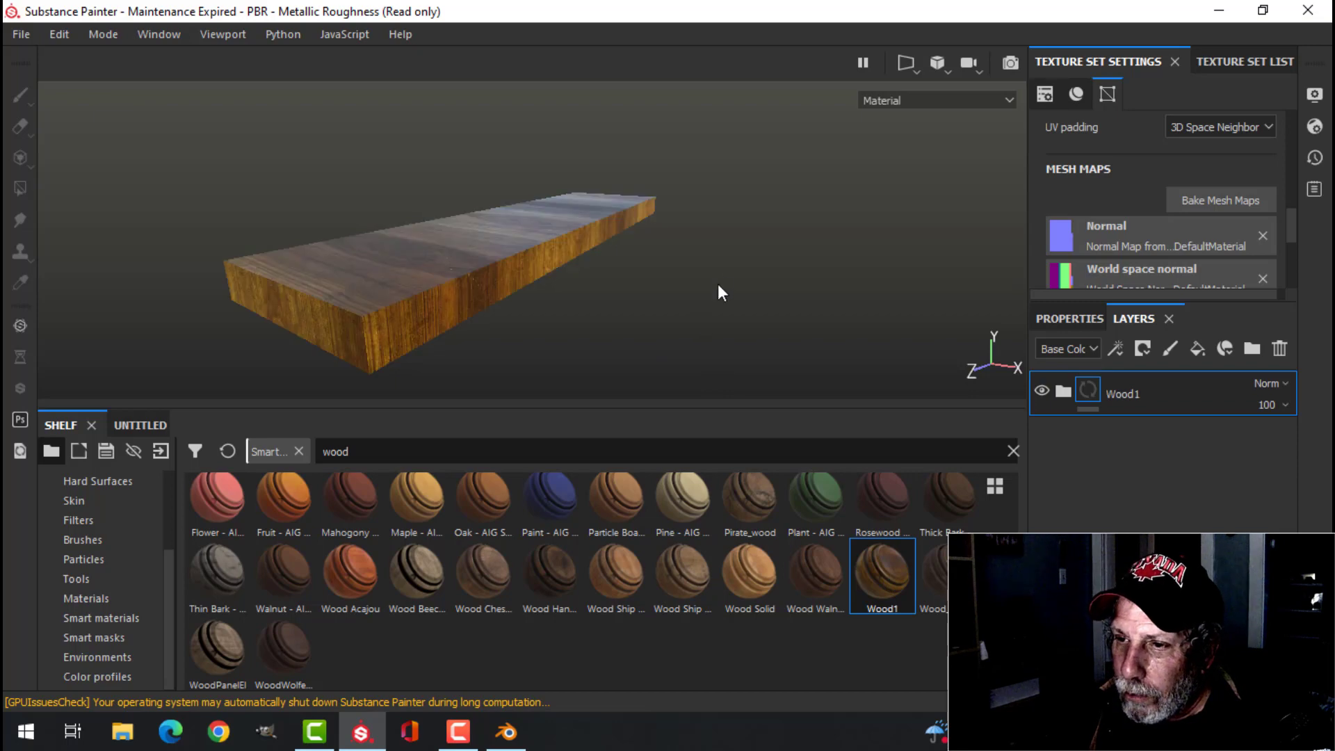
{"action": "left_click_drag", "start_coordinate": [720, 282], "coordinate": [608, 304]}
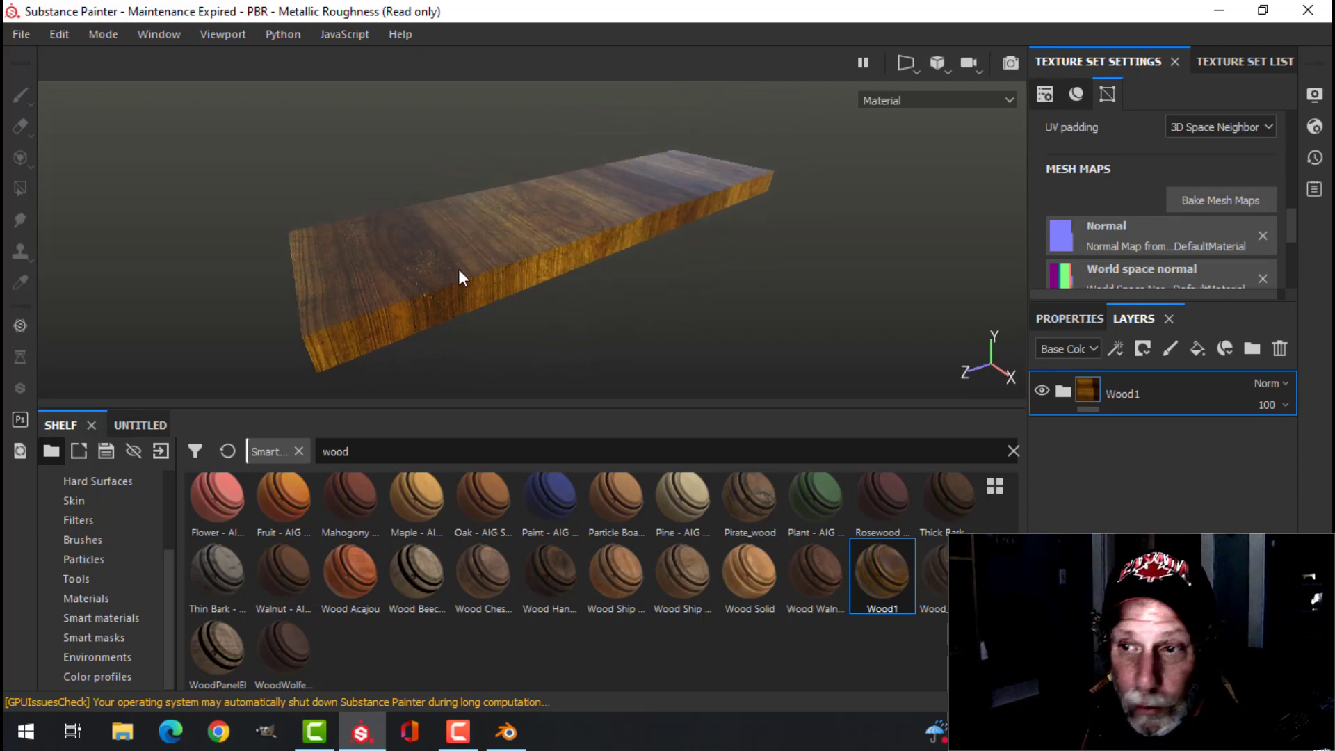
In Blender, rotate all UV islands 90 degrees, then shift and slightly shrink them
{"action": "left_click", "coordinate": [512, 719]}
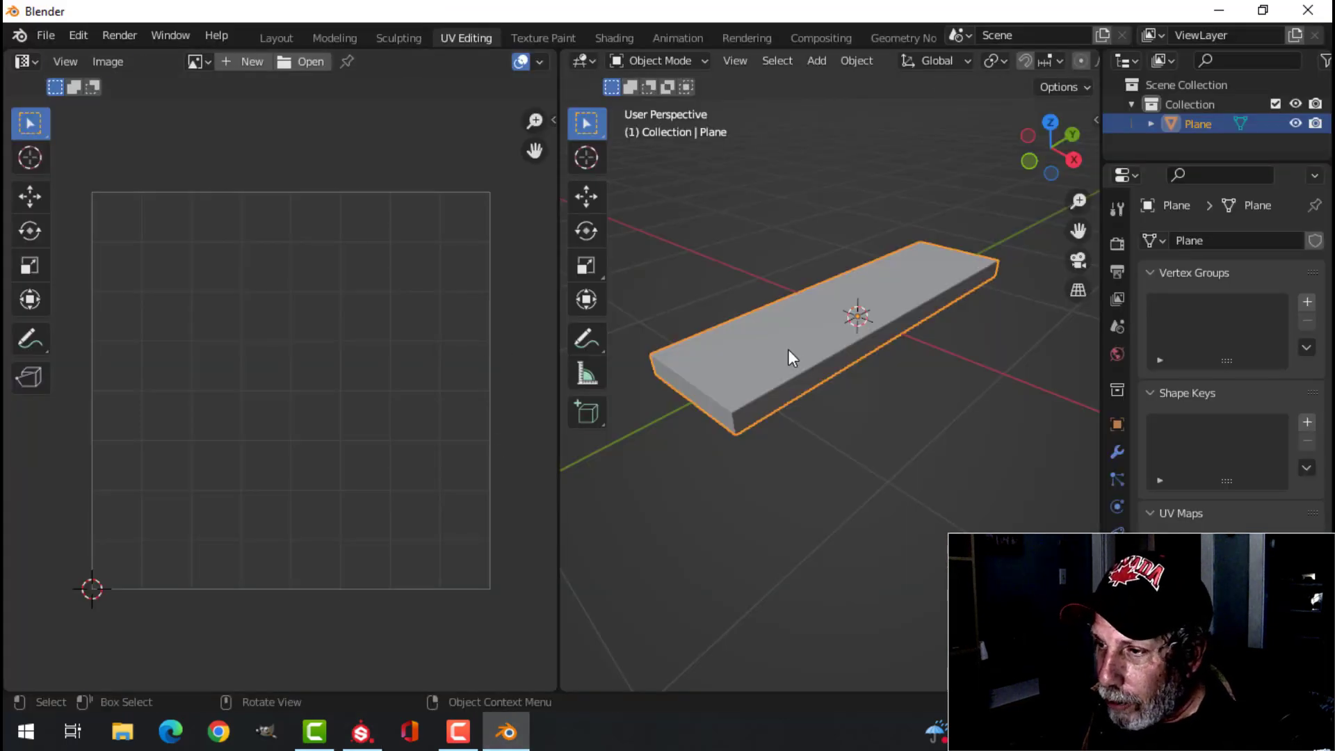
{"action": "key", "text": "Tab"}
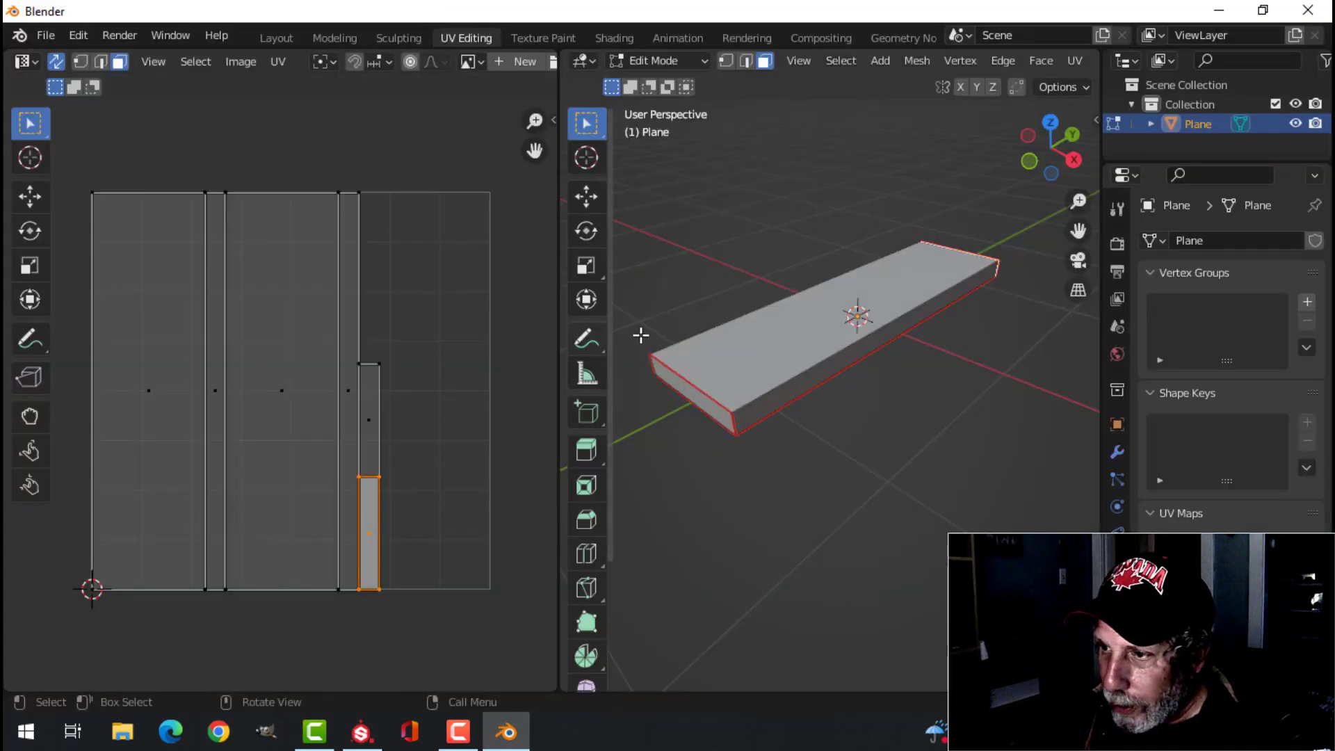
{"action": "key", "text": "ctrl+i"}
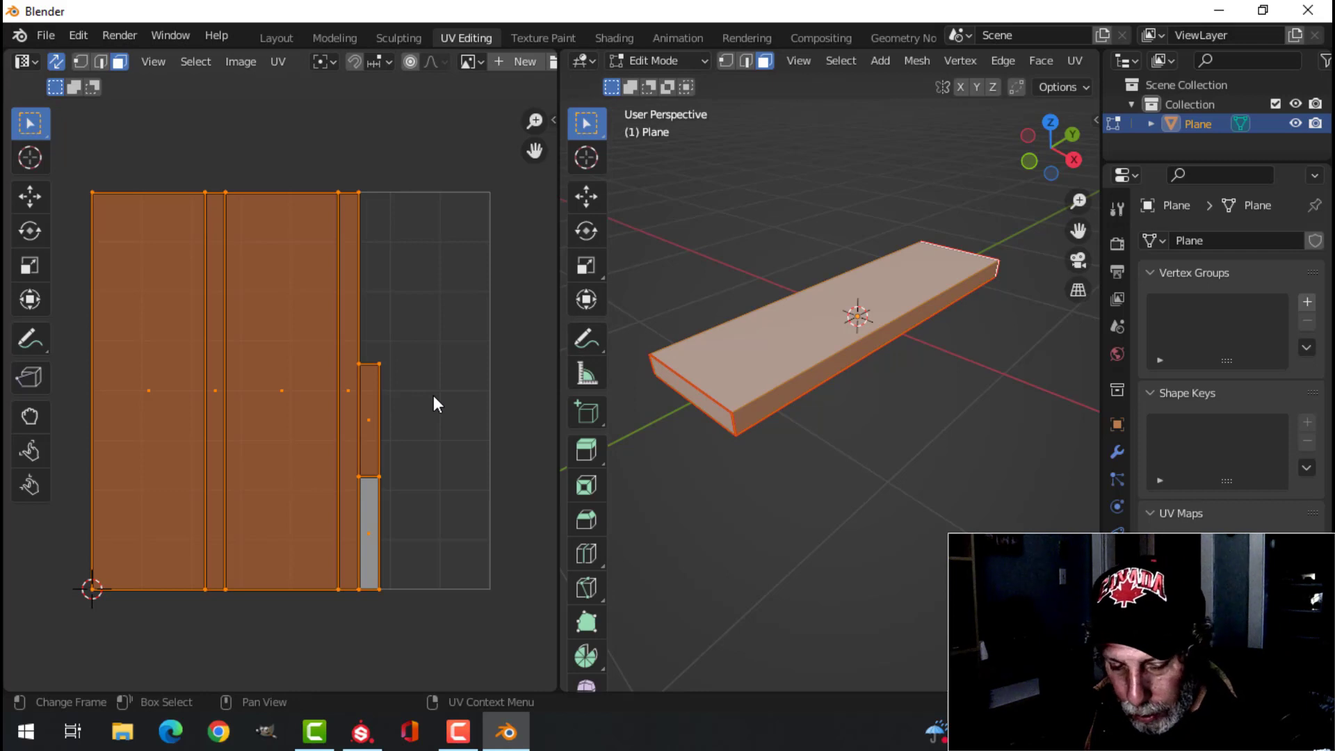
{"action": "type", "text": "r90"}
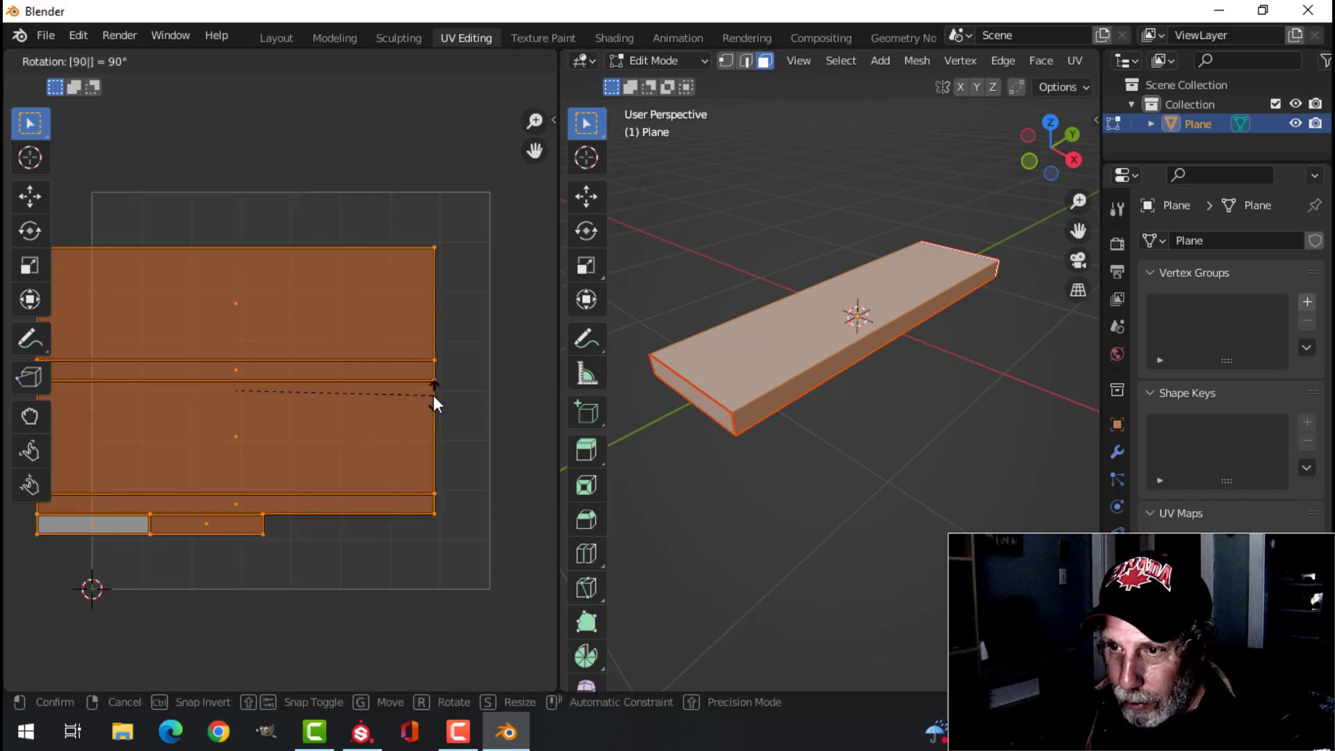
{"action": "key", "text": "Return"}
{"action": "key", "text": "g"}
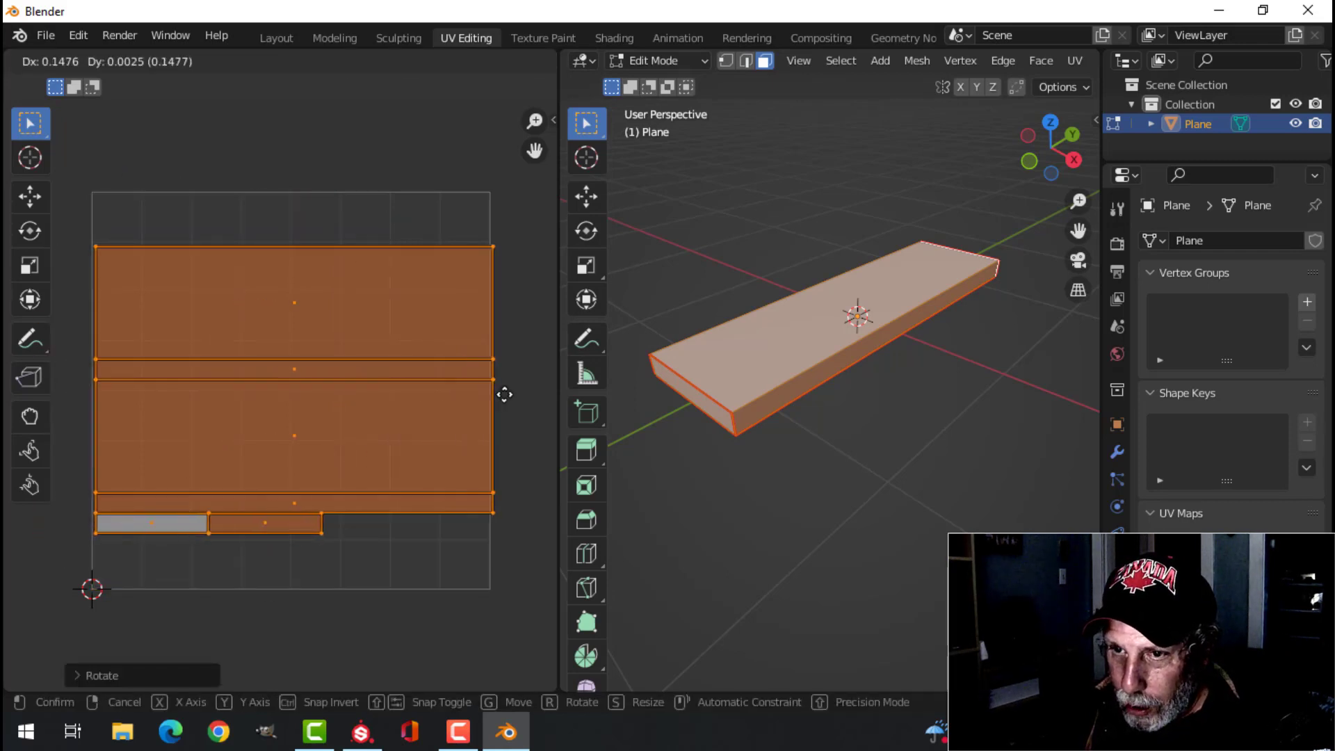
{"action": "left_click", "coordinate": [502, 390]}
{"action": "key", "text": "s"}
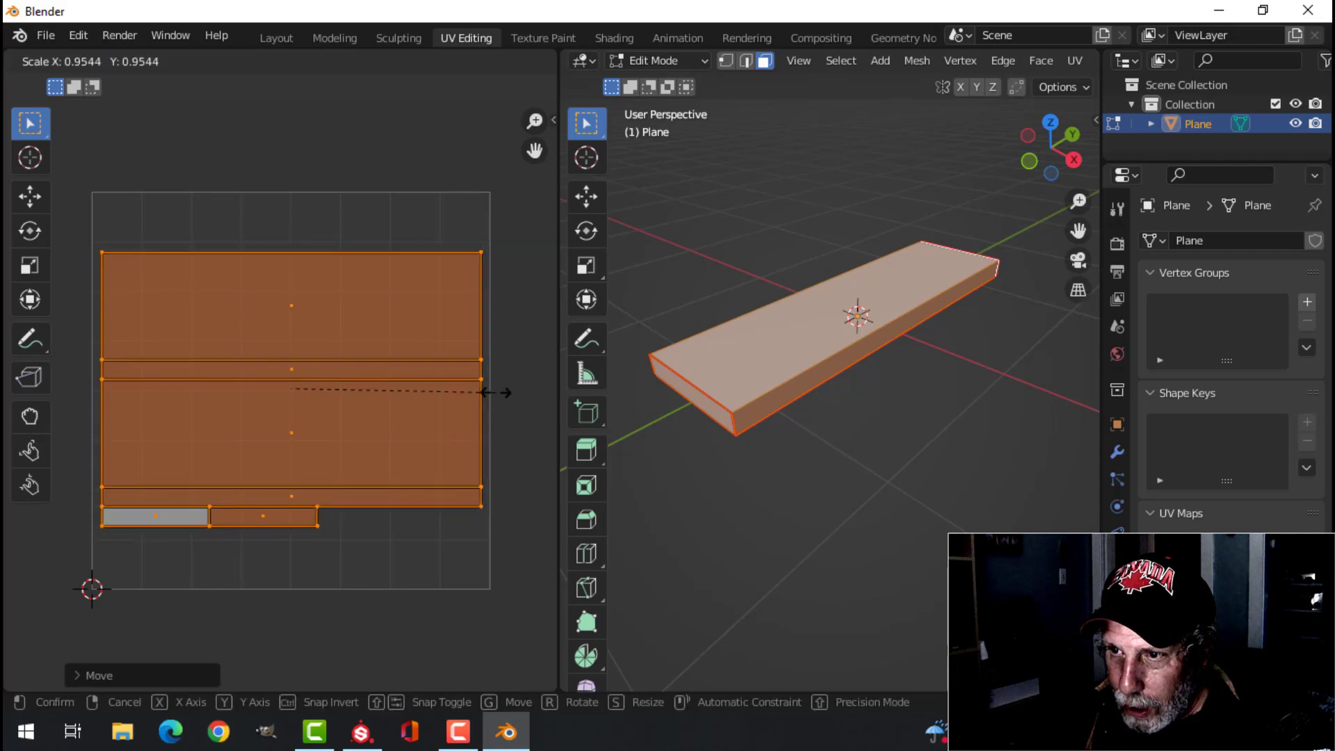
{"action": "left_click", "coordinate": [495, 400]}
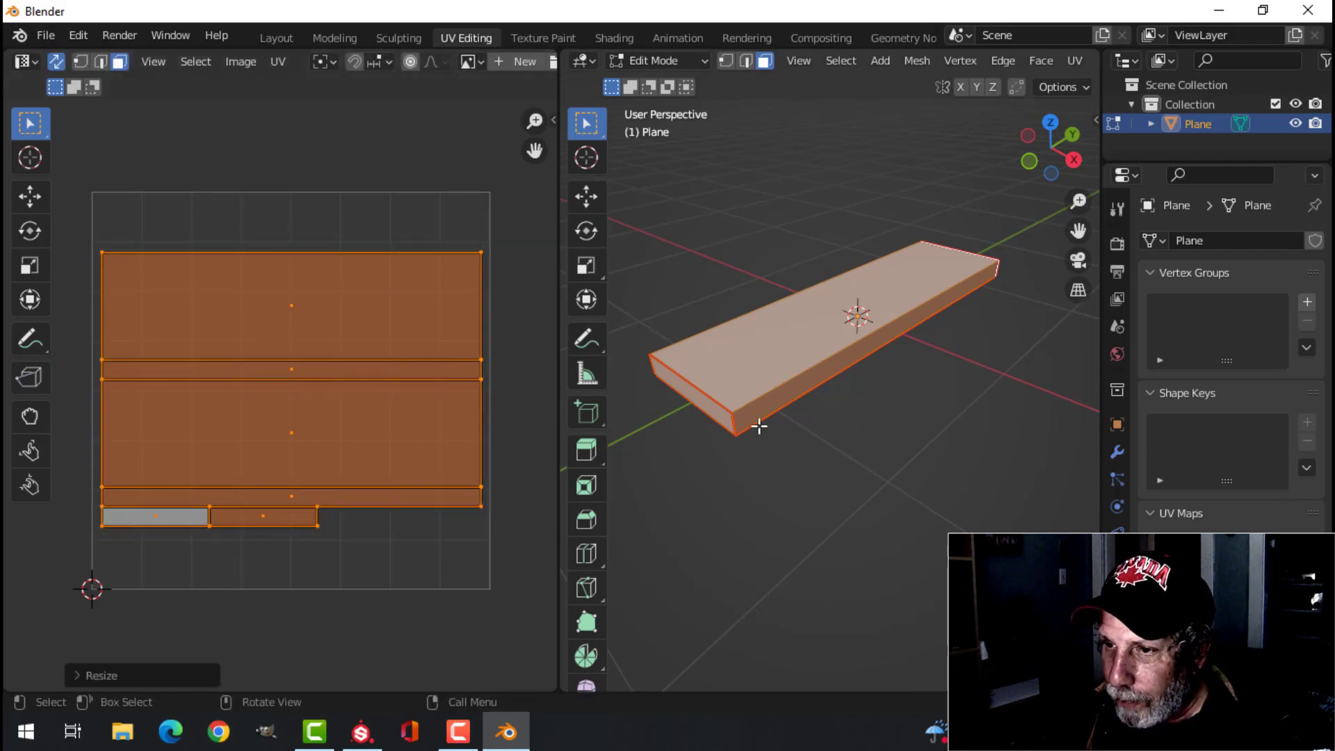
Return to Object Mode and start the FBX export of wood.fbx
{"action": "key", "text": "Tab"}
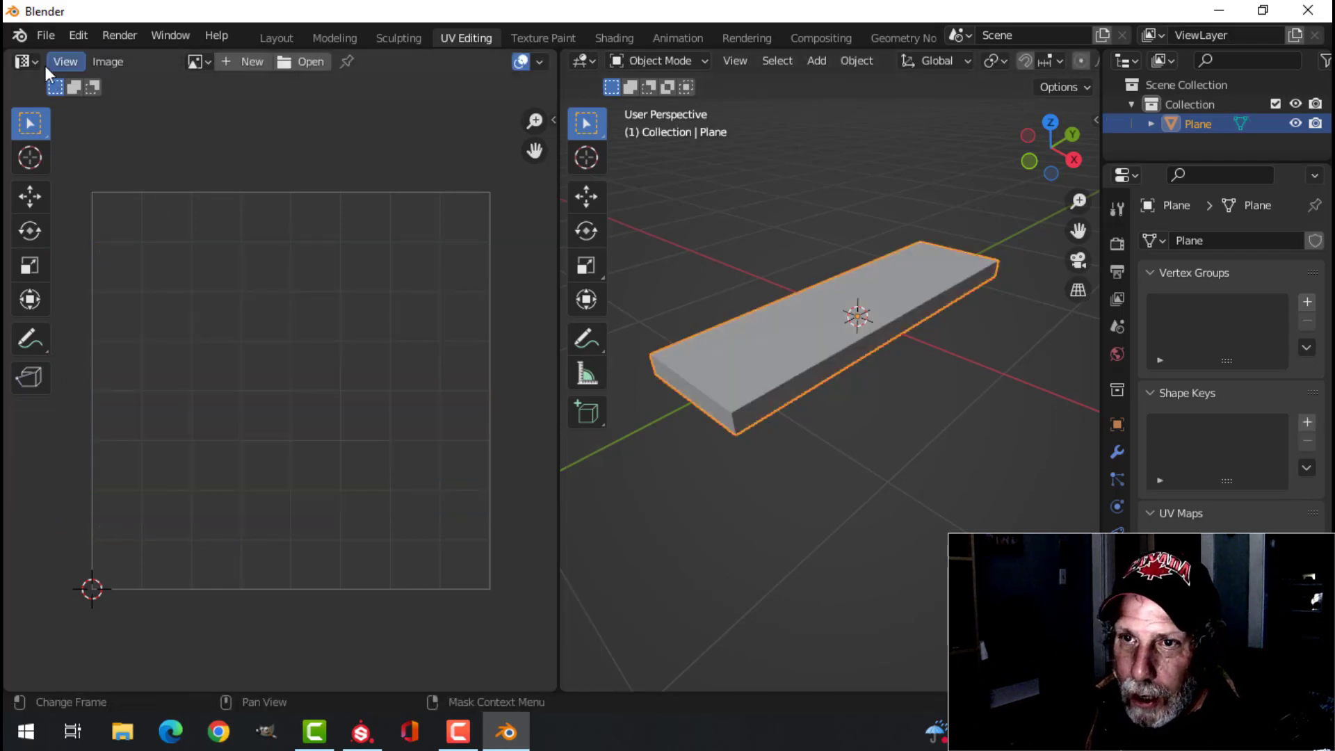
{"action": "left_click", "coordinate": [46, 37]}
{"action": "mouse_move", "coordinate": [77, 318]}
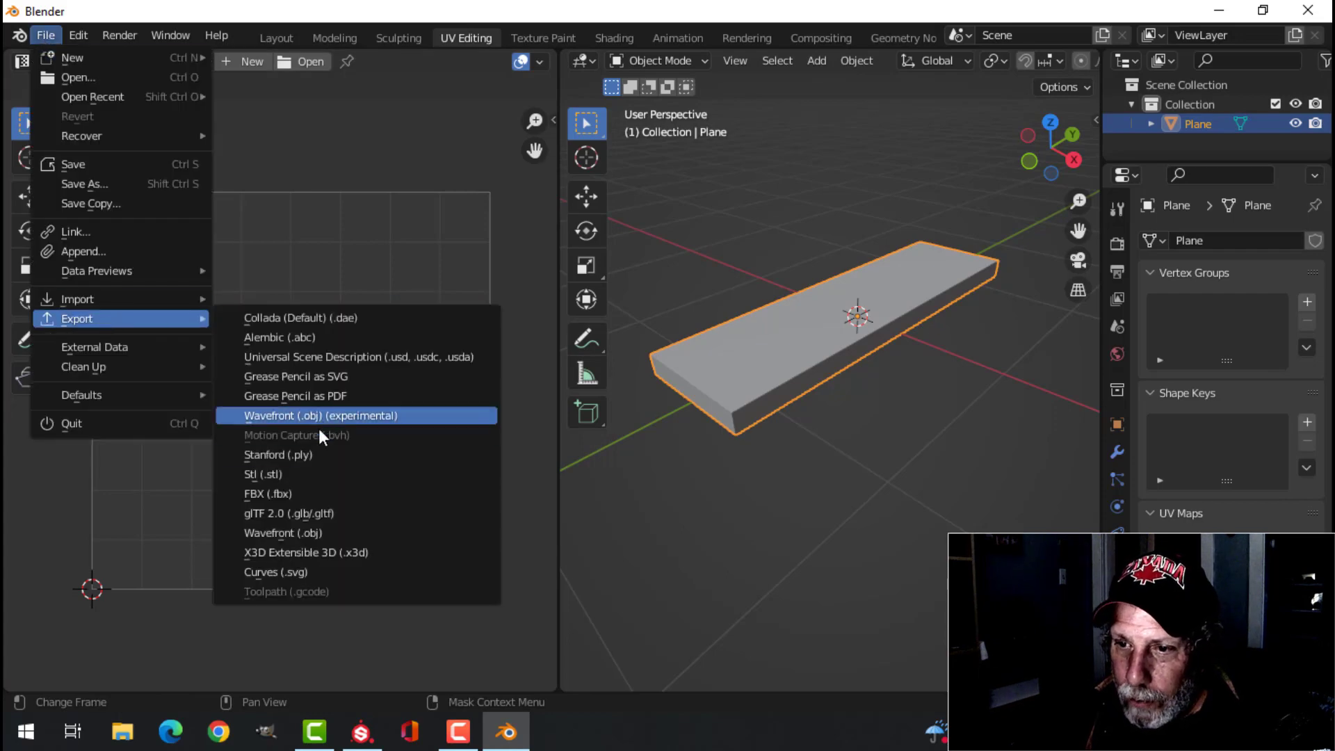
{"action": "left_click", "coordinate": [318, 493]}
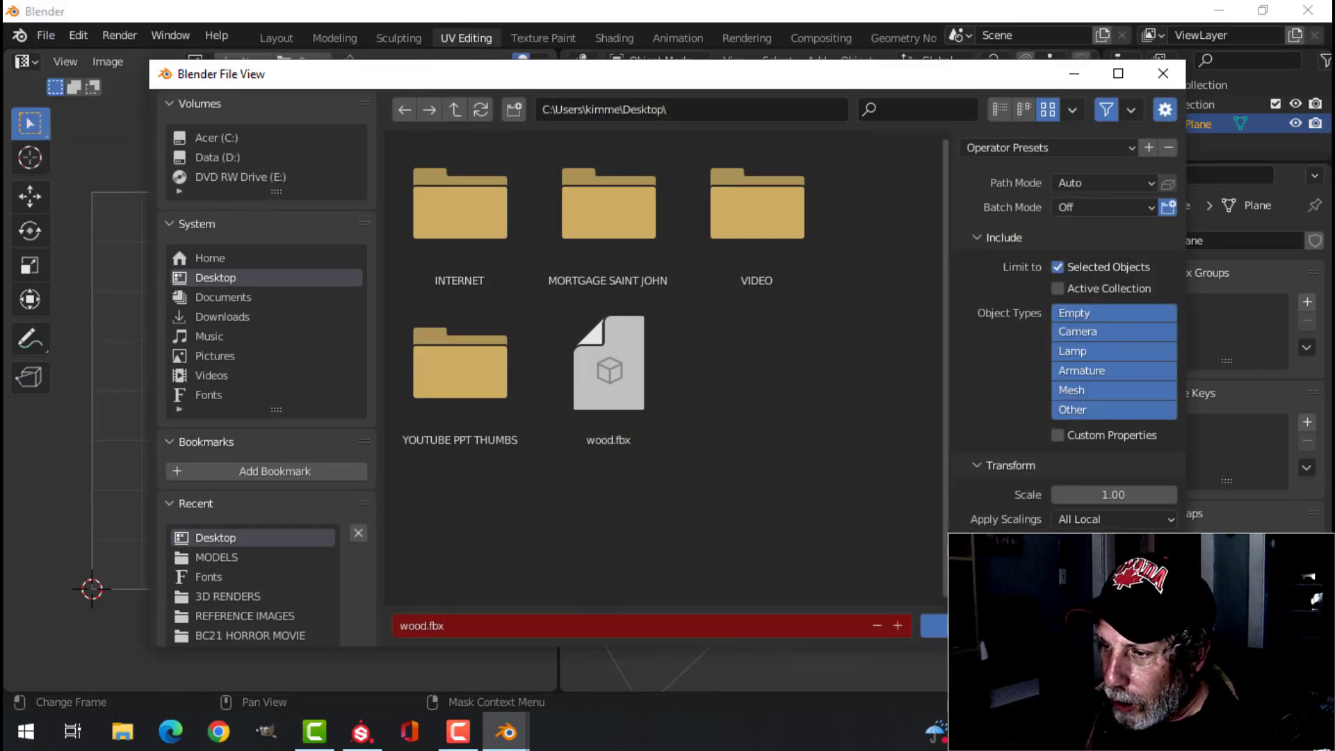
{"action": "key", "text": "Escape"}
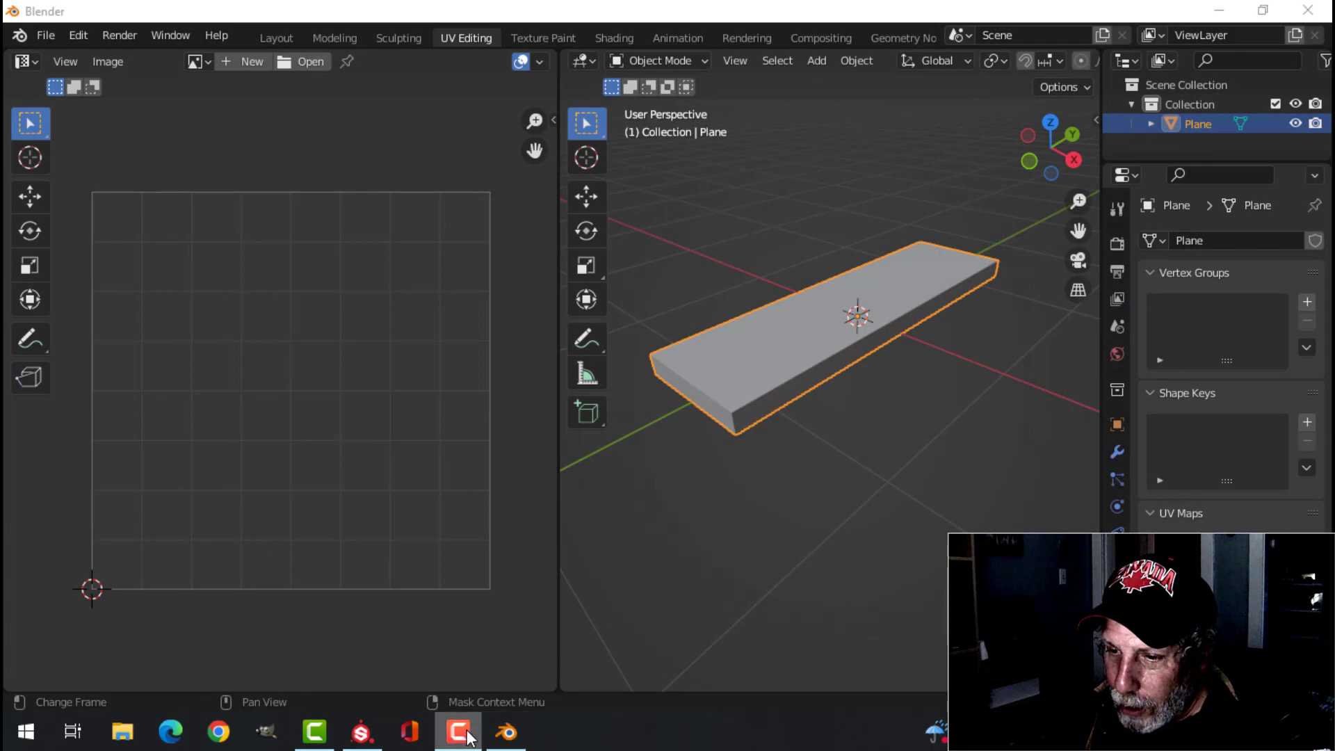
In Substance Painter, replace the project mesh with Desktop/wood.fbx through Project Configuration
{"action": "left_click", "coordinate": [361, 731]}
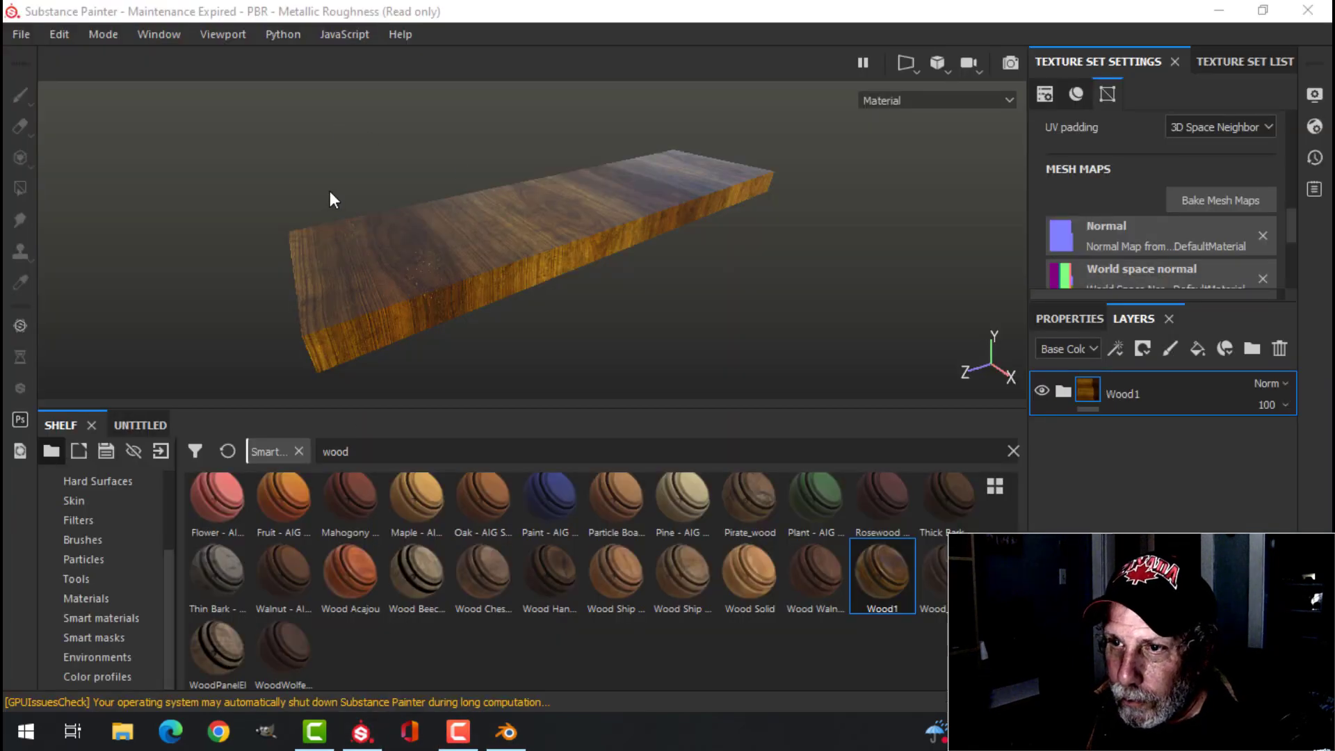
{"action": "left_click", "coordinate": [56, 34]}
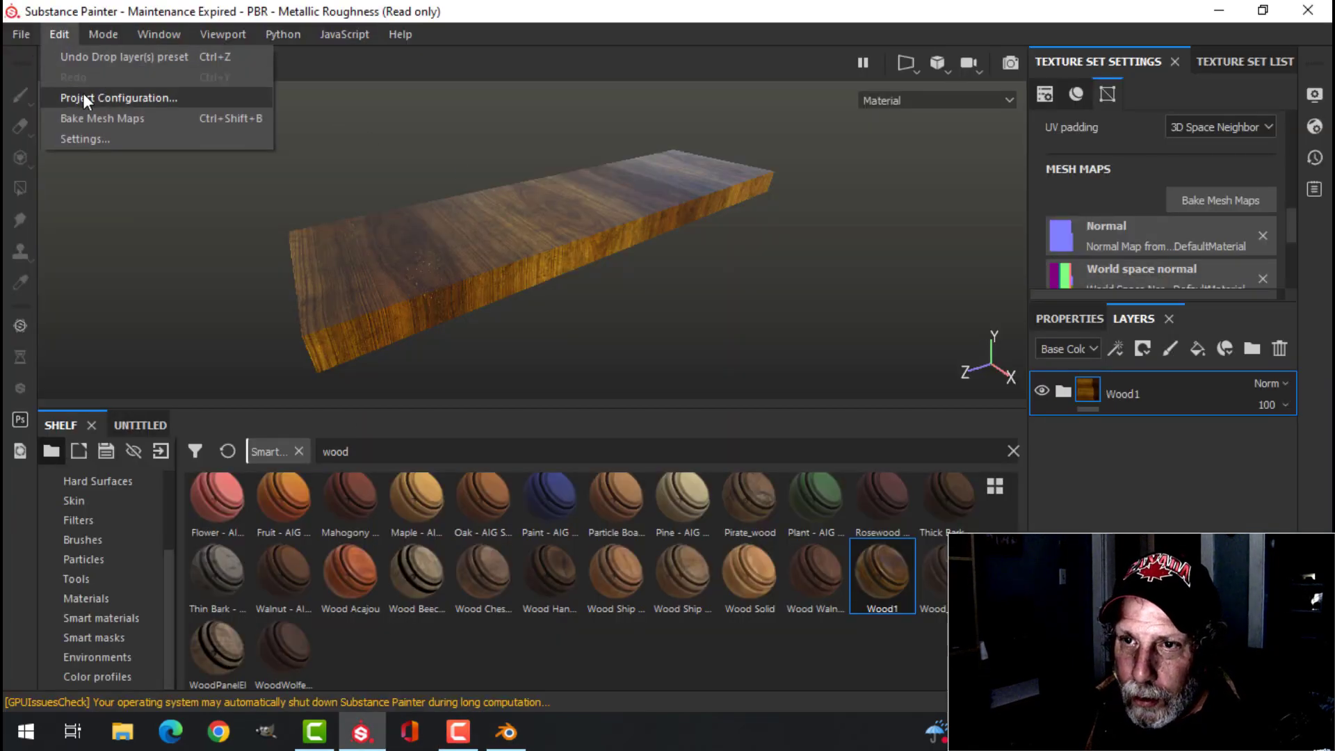
{"action": "left_click", "coordinate": [83, 94]}
{"action": "left_click", "coordinate": [785, 205]}
{"action": "key", "text": "Return"}
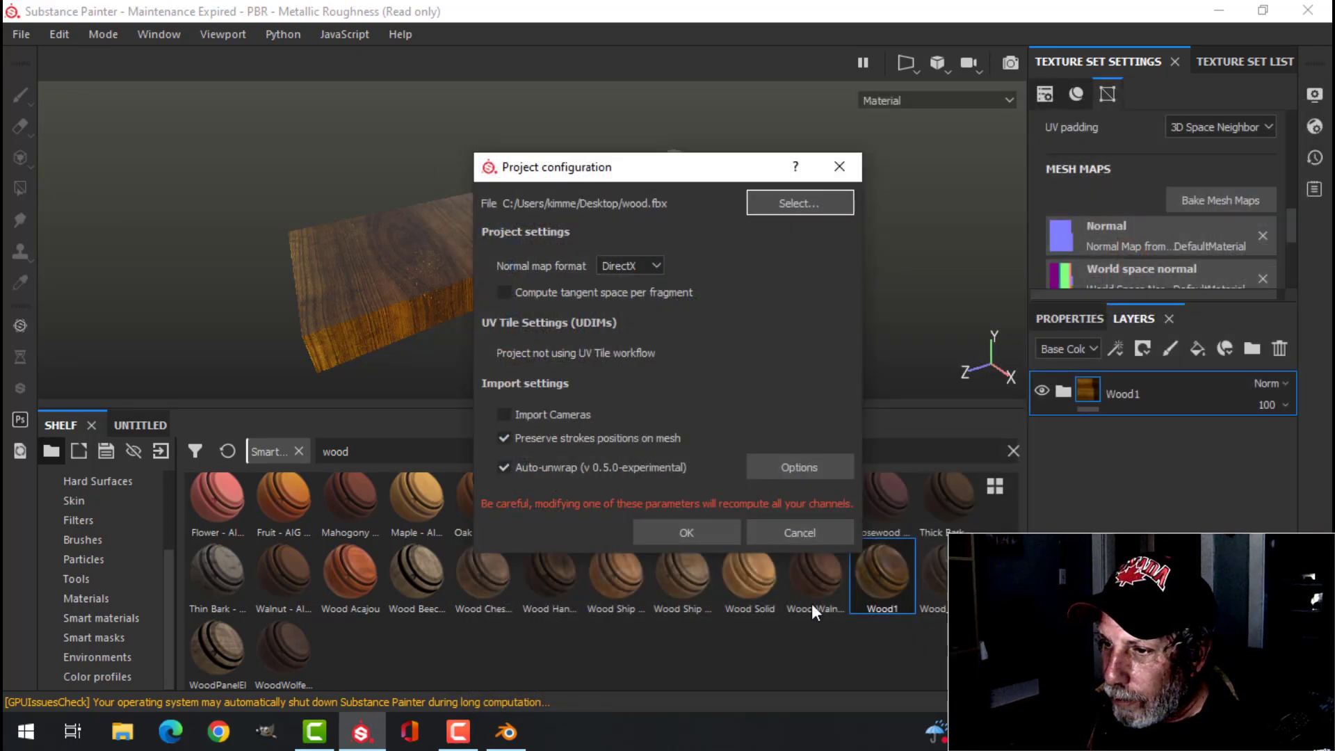
{"action": "left_click", "coordinate": [694, 537]}
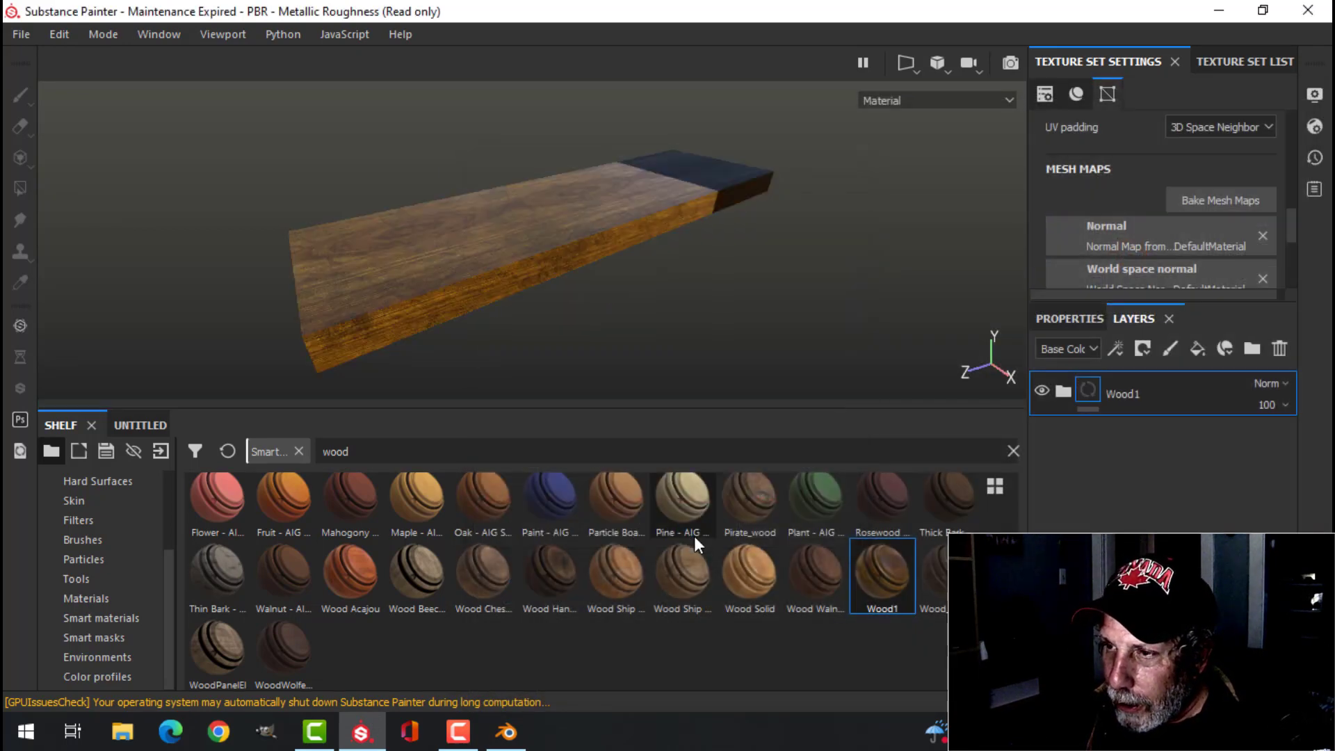
Bake the mesh maps for the reloaded wood.fbx board
{"action": "left_click", "coordinate": [1190, 200]}
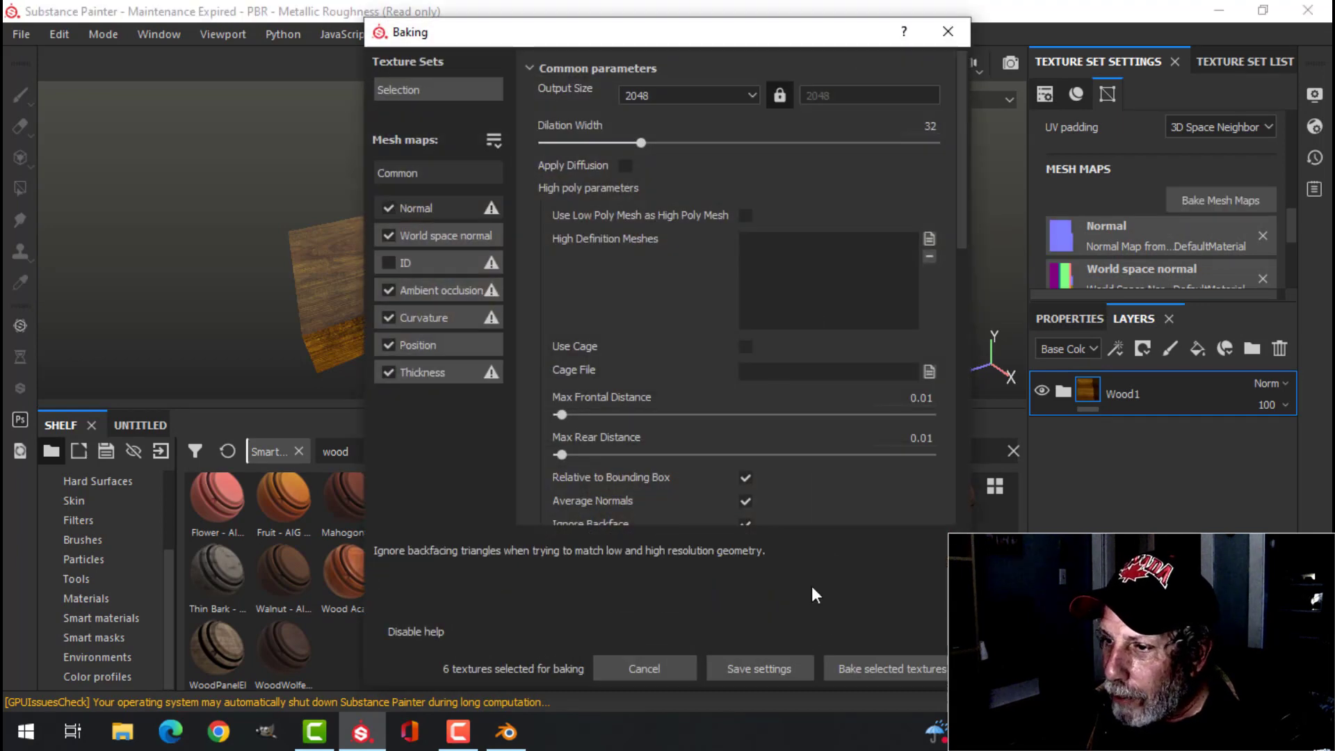
{"action": "left_click", "coordinate": [856, 668]}
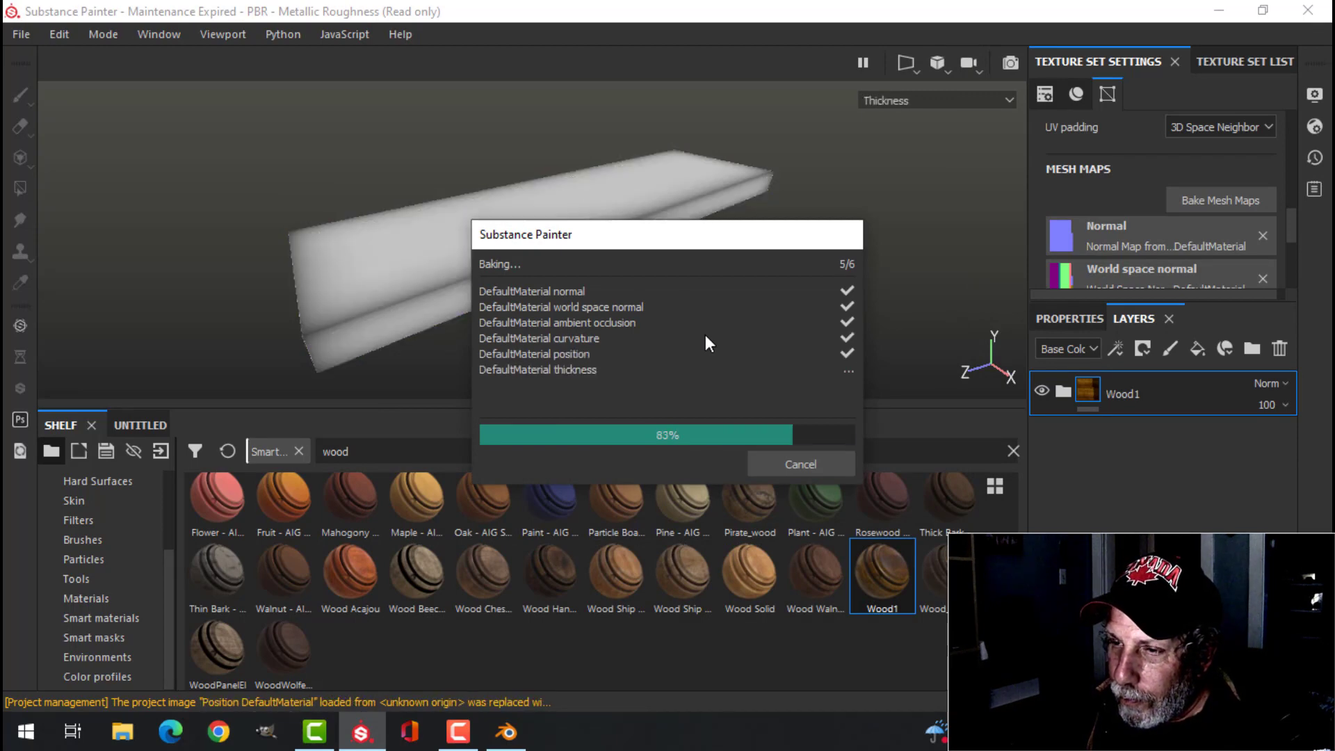
{"action": "left_click", "coordinate": [800, 463]}
Orbit the board and rotate the environment light to inspect the lengthwise Wood1 grain, then return to Blender
{"action": "left_click_drag", "start_coordinate": [624, 289], "coordinate": [635, 257]}
{"action": "left_click_drag", "start_coordinate": [664, 242], "coordinate": [534, 281]}
{"action": "left_click_drag", "start_coordinate": [533, 281], "coordinate": [569, 293]}
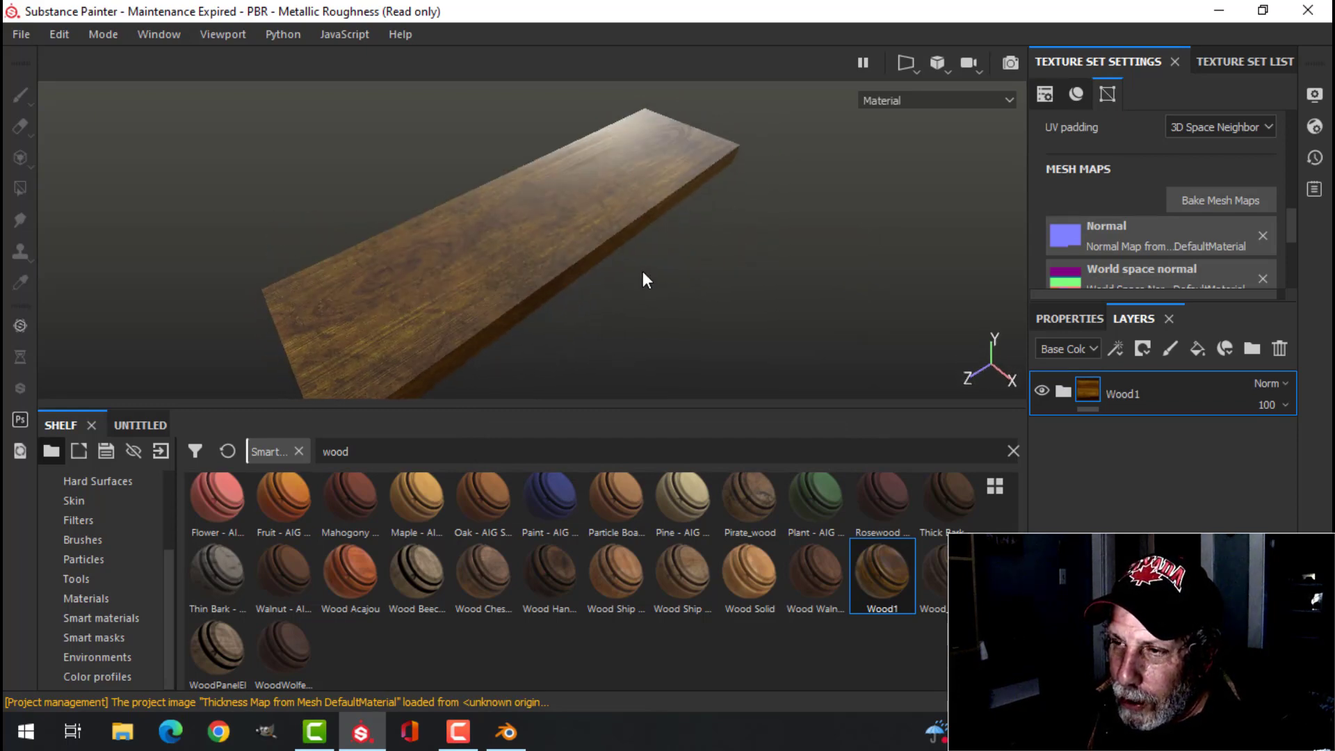
{"action": "left_click_drag", "start_coordinate": [642, 280], "coordinate": [540, 283]}
{"action": "left_click_drag", "start_coordinate": [487, 277], "coordinate": [483, 280]}
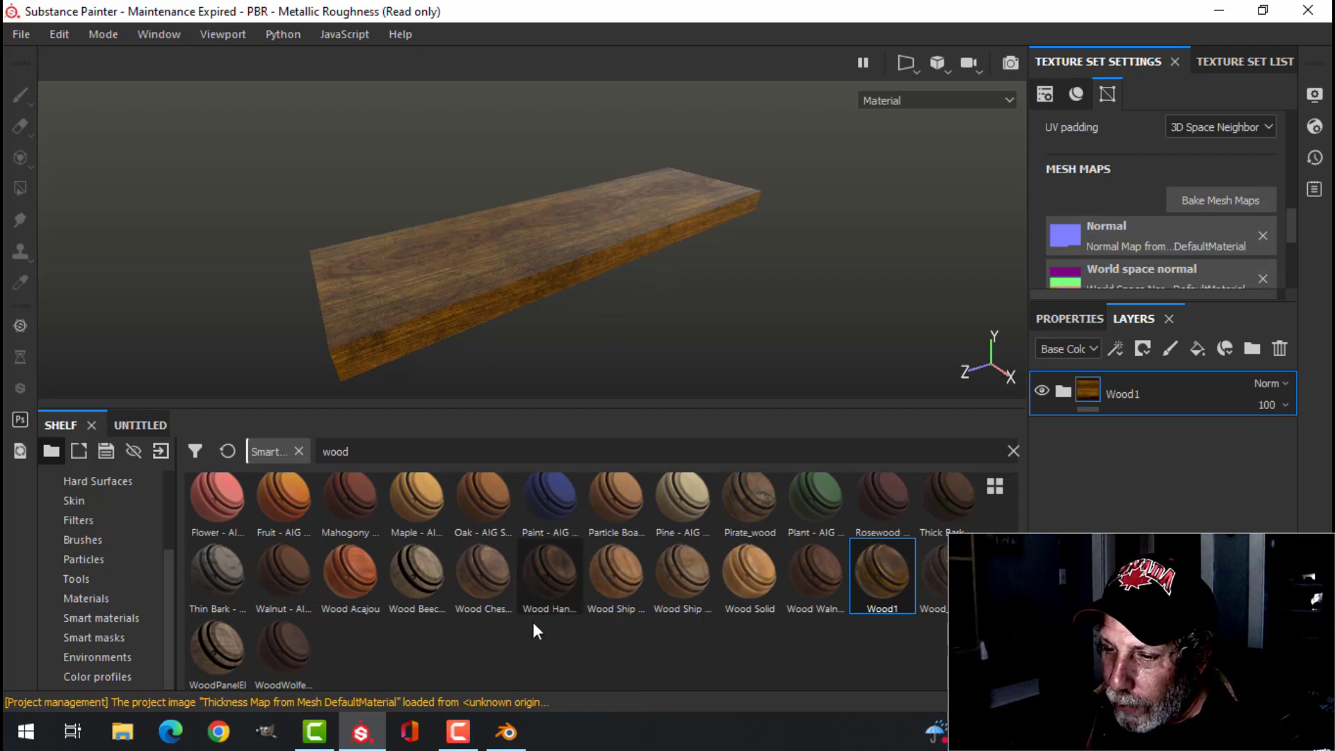
{"action": "left_click", "coordinate": [506, 732]}
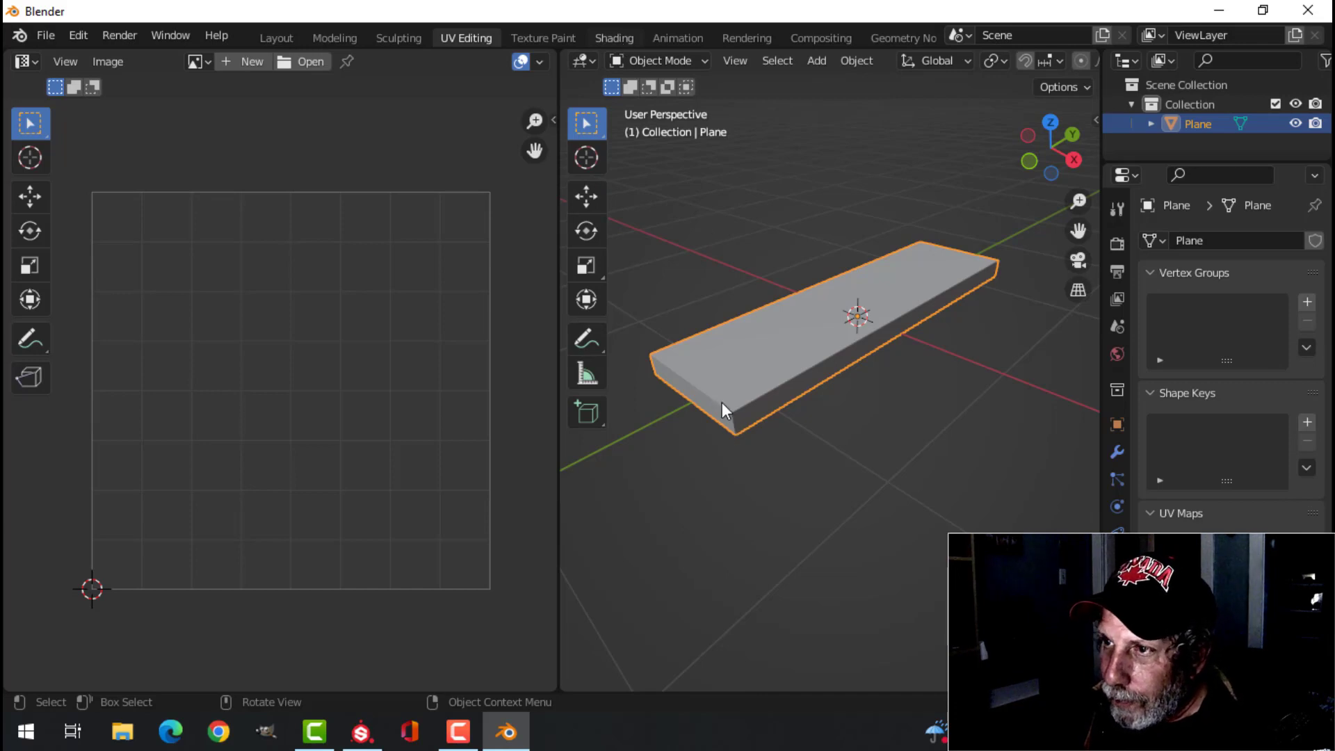
In the Shading workspace, add a material named 'wood' and open the Principled BSDF texture browser
{"action": "left_click", "coordinate": [614, 37]}
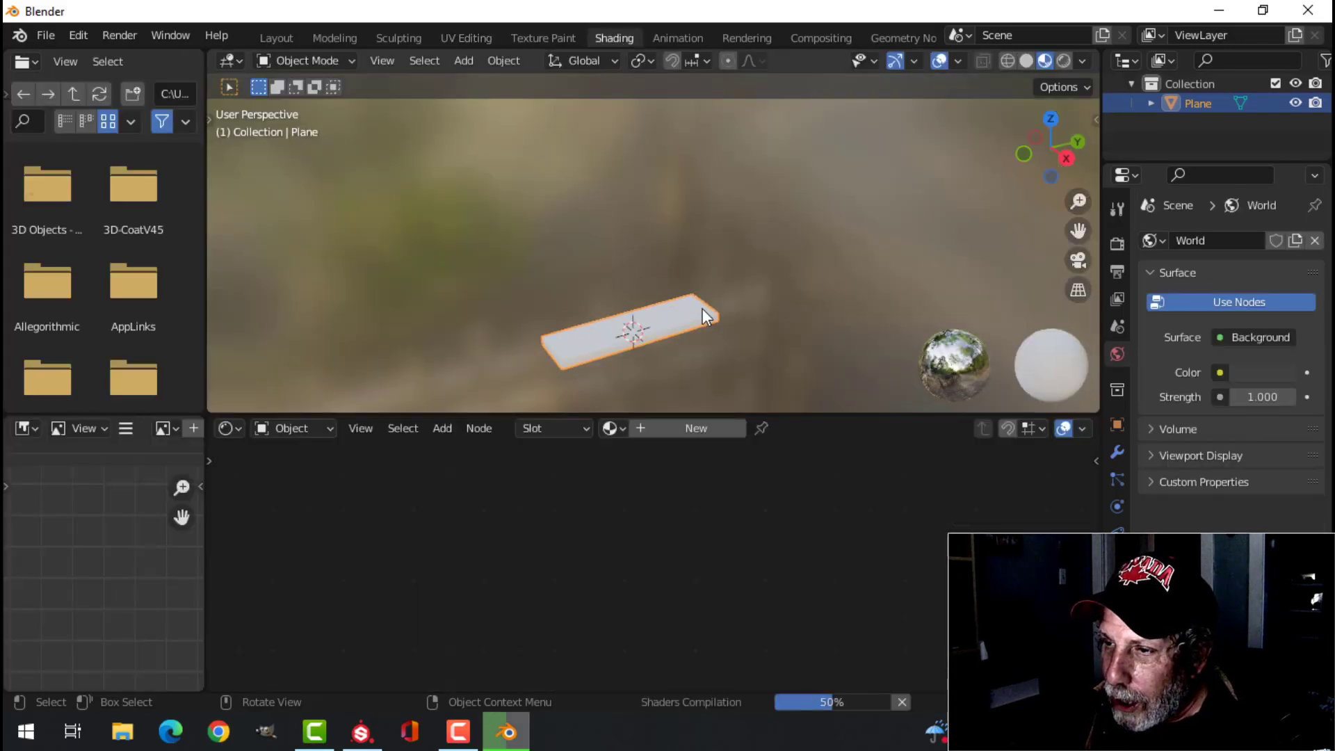
{"action": "left_click_drag", "start_coordinate": [673, 330], "coordinate": [653, 292]}
{"action": "scroll", "scroll_direction": "up", "scroll_amount": 3}
{"action": "scroll", "scroll_direction": "up", "scroll_amount": 3}
{"action": "scroll", "scroll_direction": "up", "scroll_amount": 3}
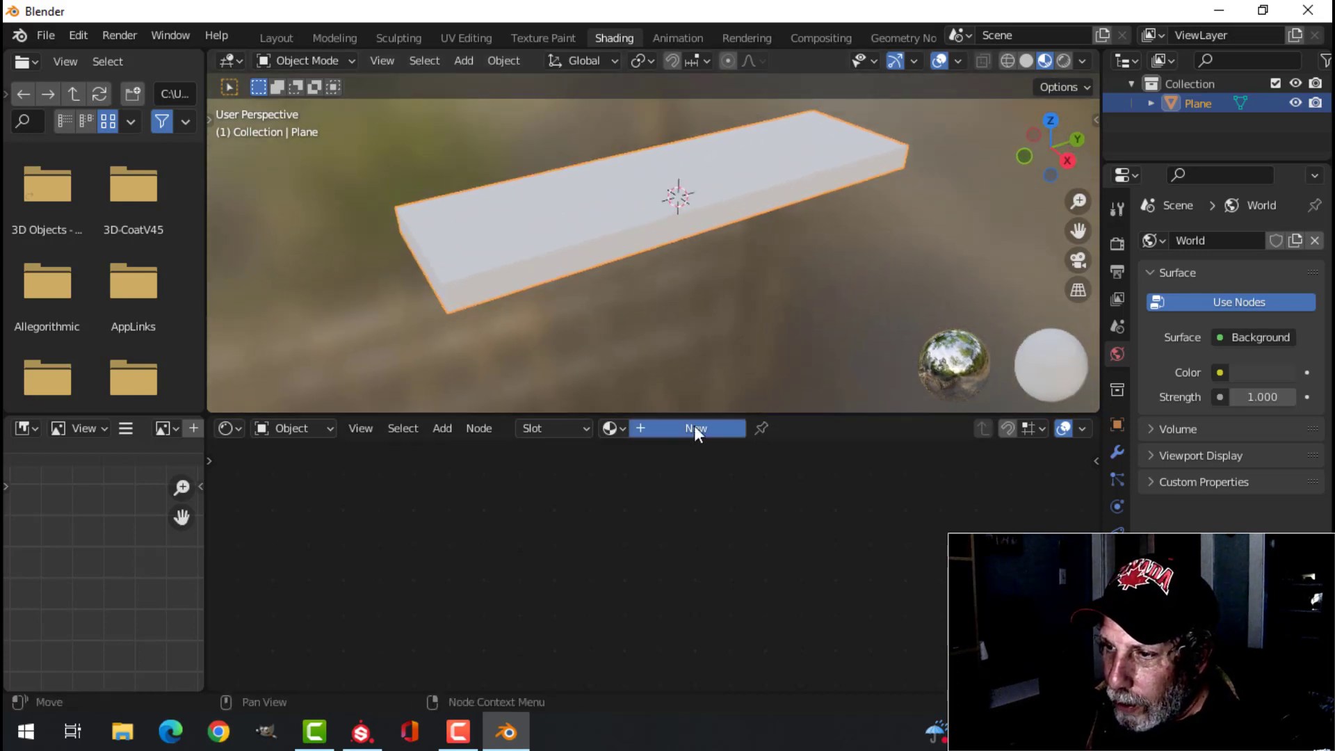
{"action": "left_click", "coordinate": [726, 429]}
{"action": "type", "text": "wood"}
{"action": "key", "text": "Return"}
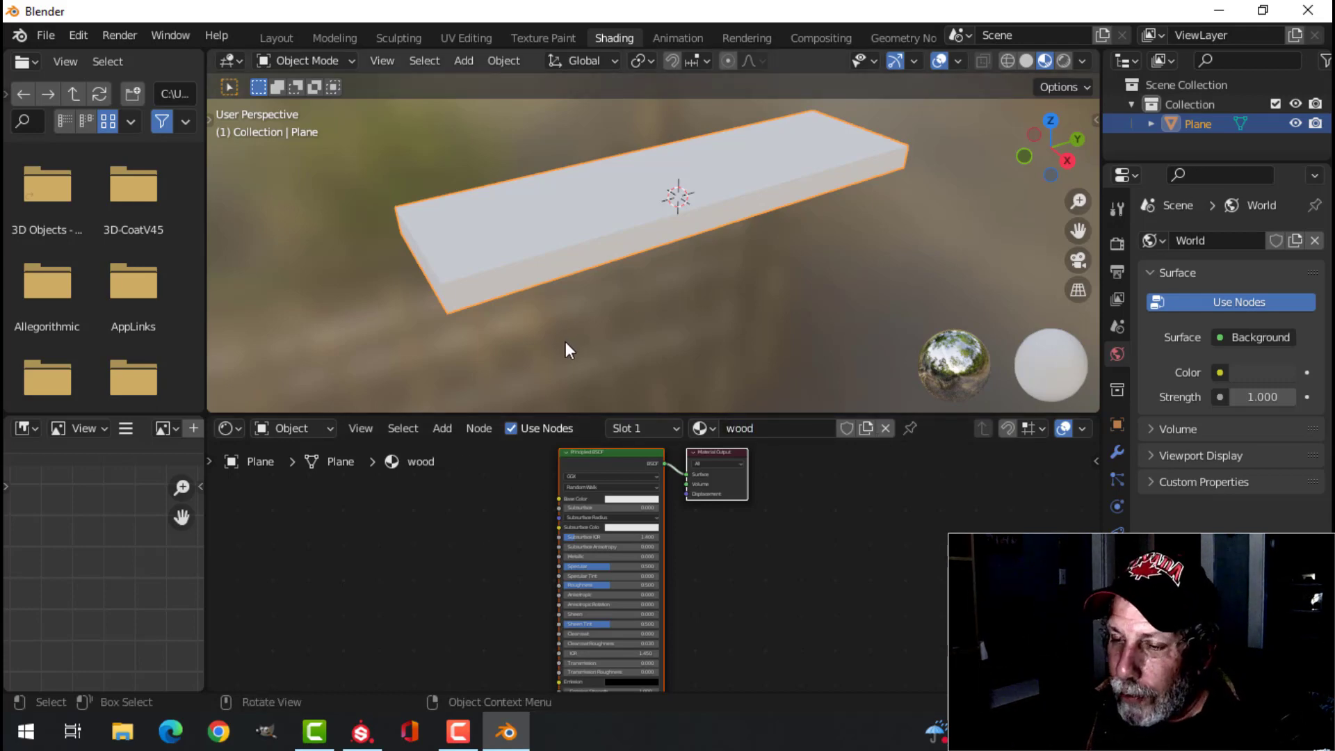
{"action": "left_click", "coordinate": [606, 455]}
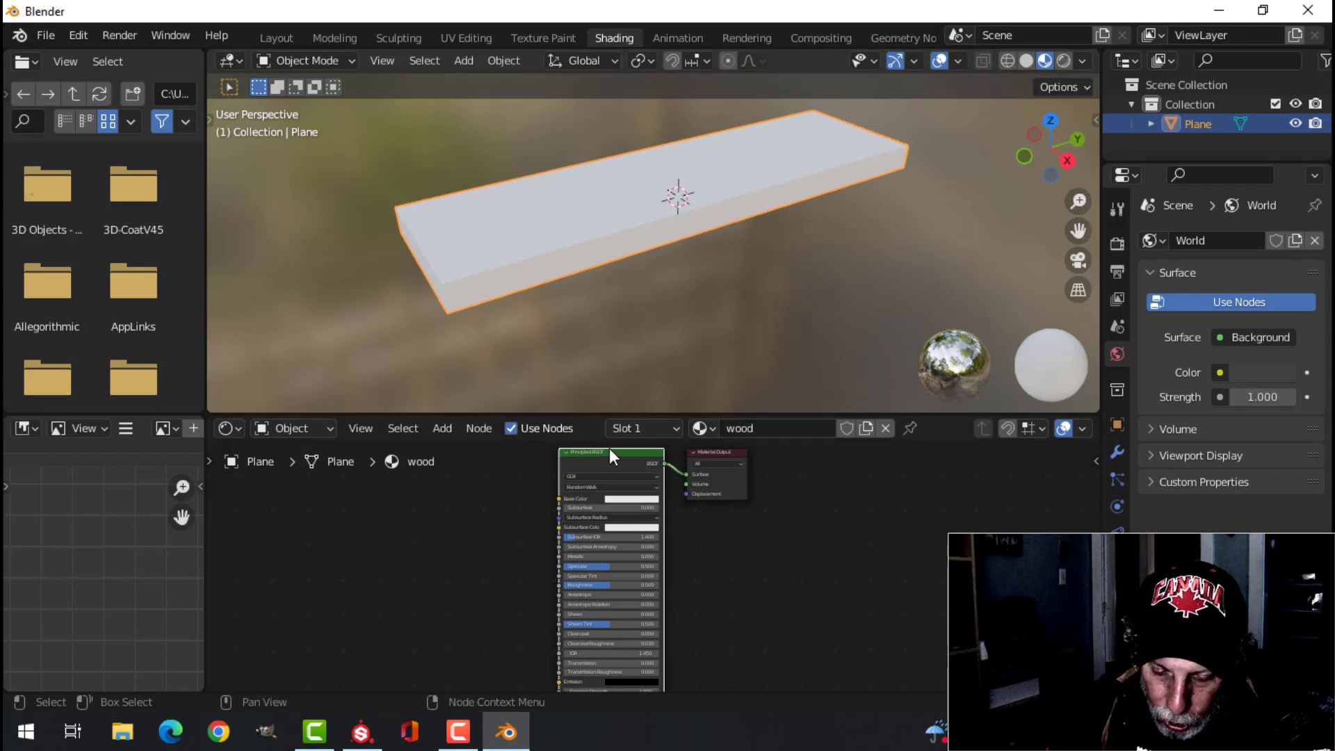
{"action": "key", "text": "ctrl+shift+t"}
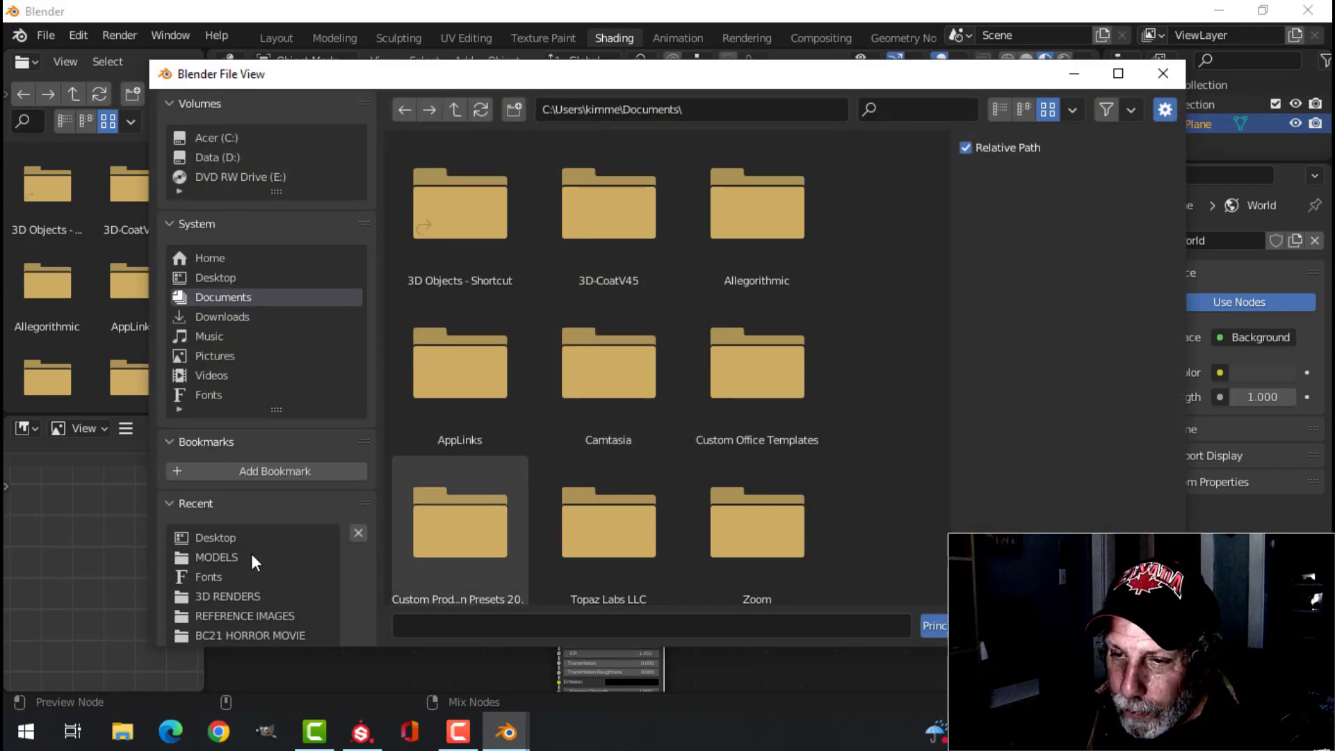
Browse to the TEXTURES\WOOD\old_wood_plank-2K image folder
{"action": "left_click", "coordinate": [253, 615]}
{"action": "left_click", "coordinate": [453, 108]}
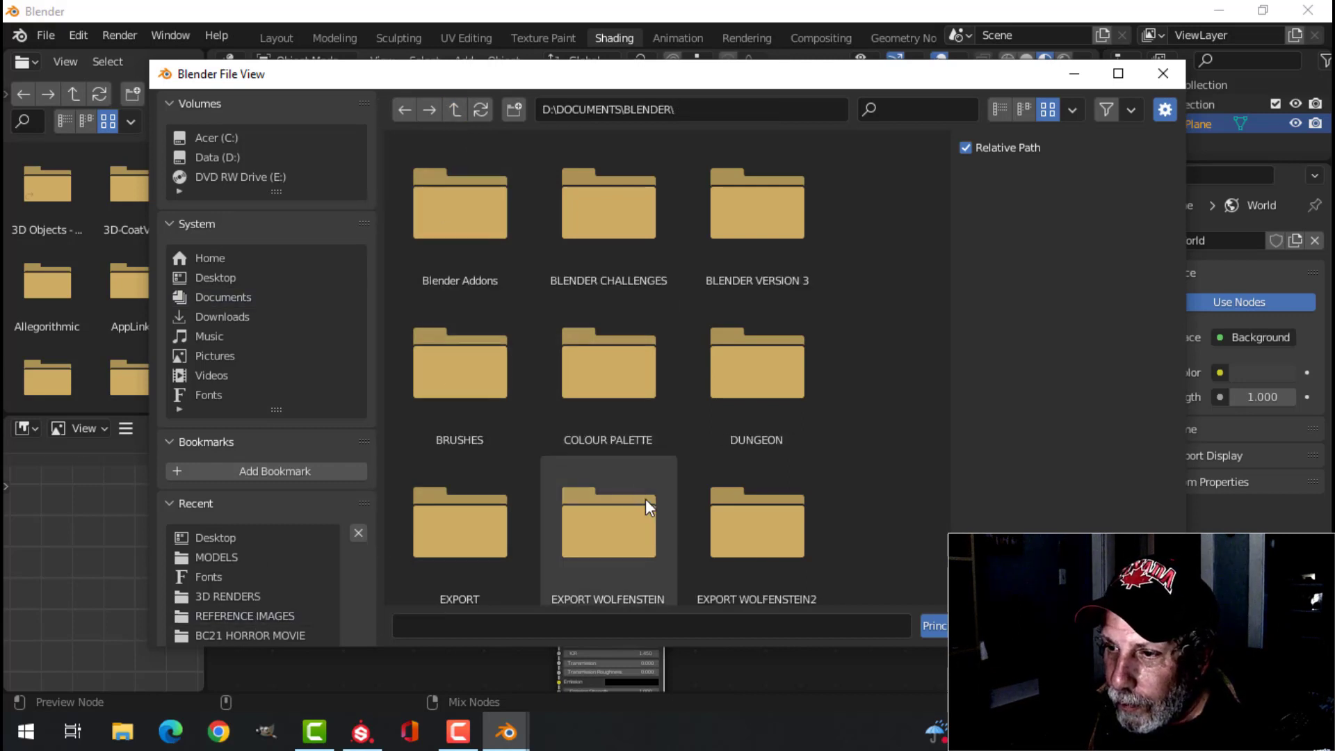
{"action": "scroll", "scroll_direction": "down", "scroll_amount": 3}
{"action": "scroll", "scroll_direction": "down", "scroll_amount": 3}
{"action": "scroll", "scroll_direction": "down", "scroll_amount": 3}
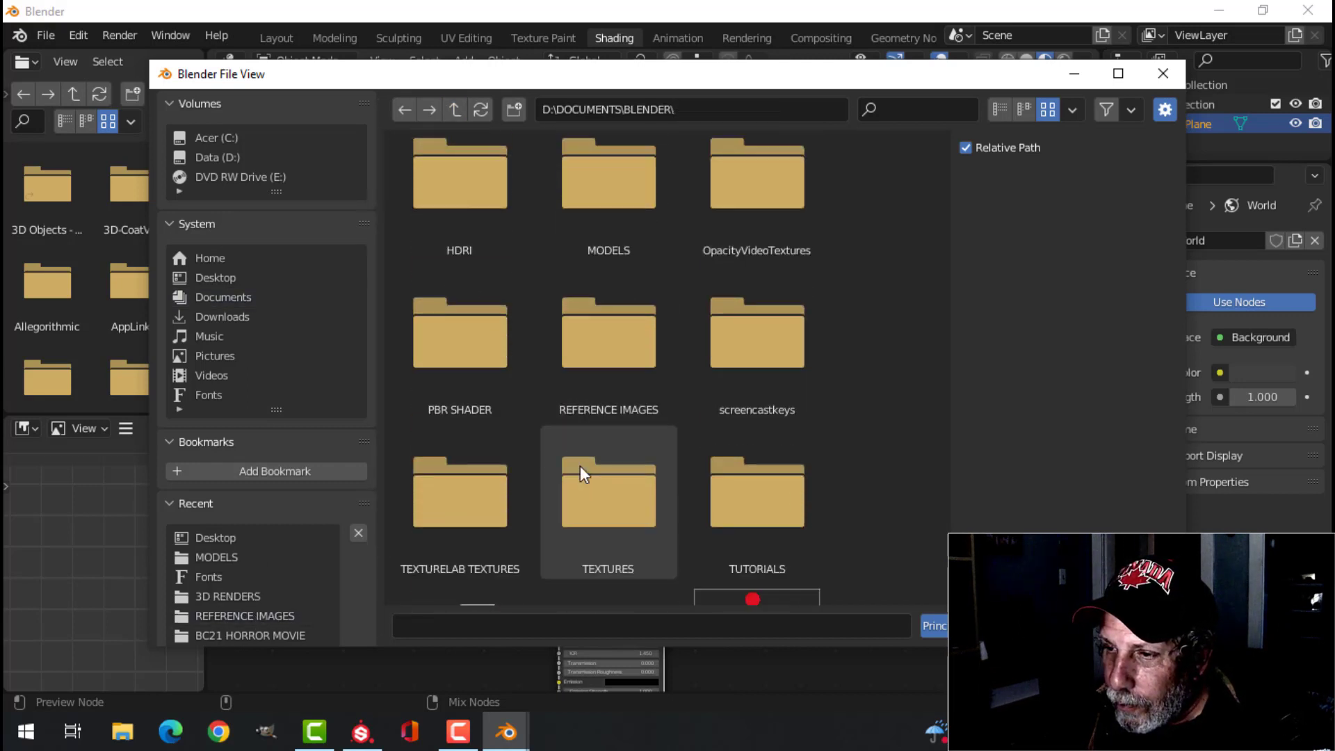
{"action": "scroll", "scroll_direction": "down", "scroll_amount": 3}
{"action": "double_click", "coordinate": [605, 361]}
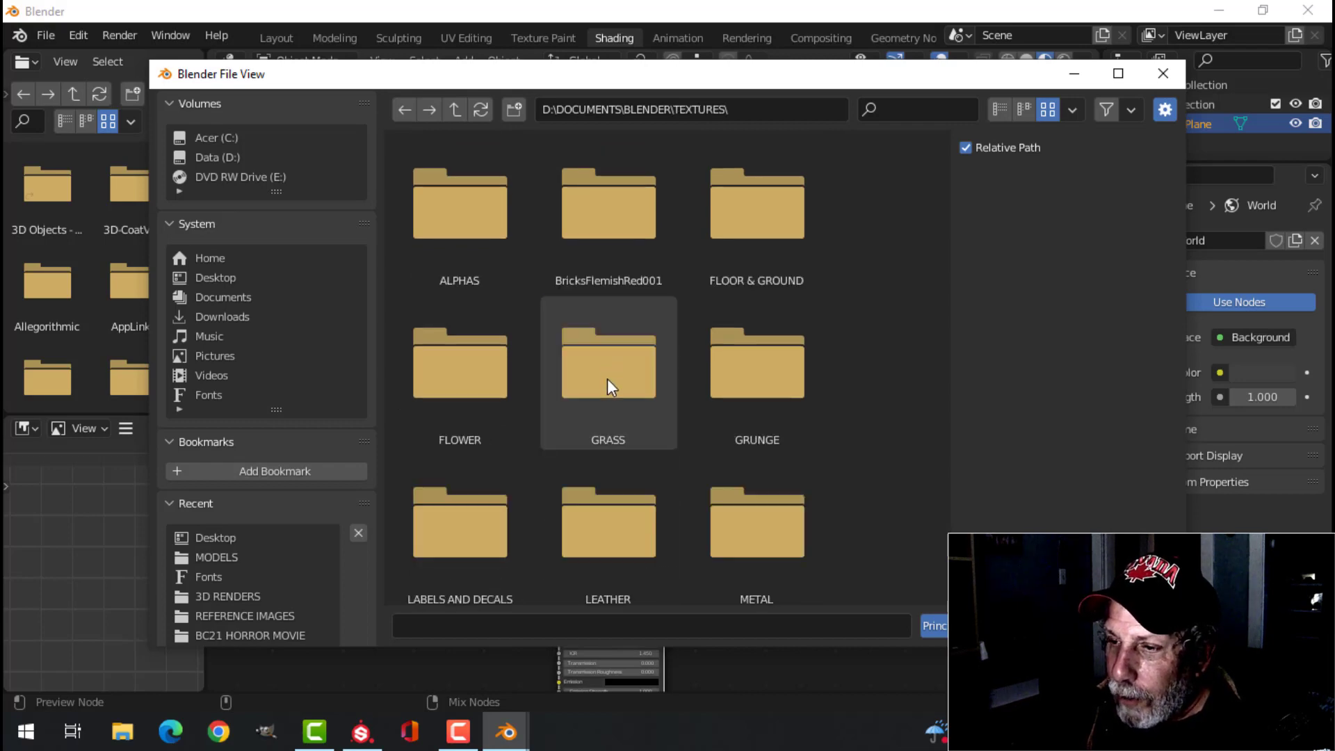
{"action": "scroll", "scroll_direction": "down", "scroll_amount": 3}
{"action": "scroll", "scroll_direction": "down", "scroll_amount": 3}
{"action": "scroll", "scroll_direction": "down", "scroll_amount": 3}
{"action": "scroll", "scroll_direction": "down", "scroll_amount": 3}
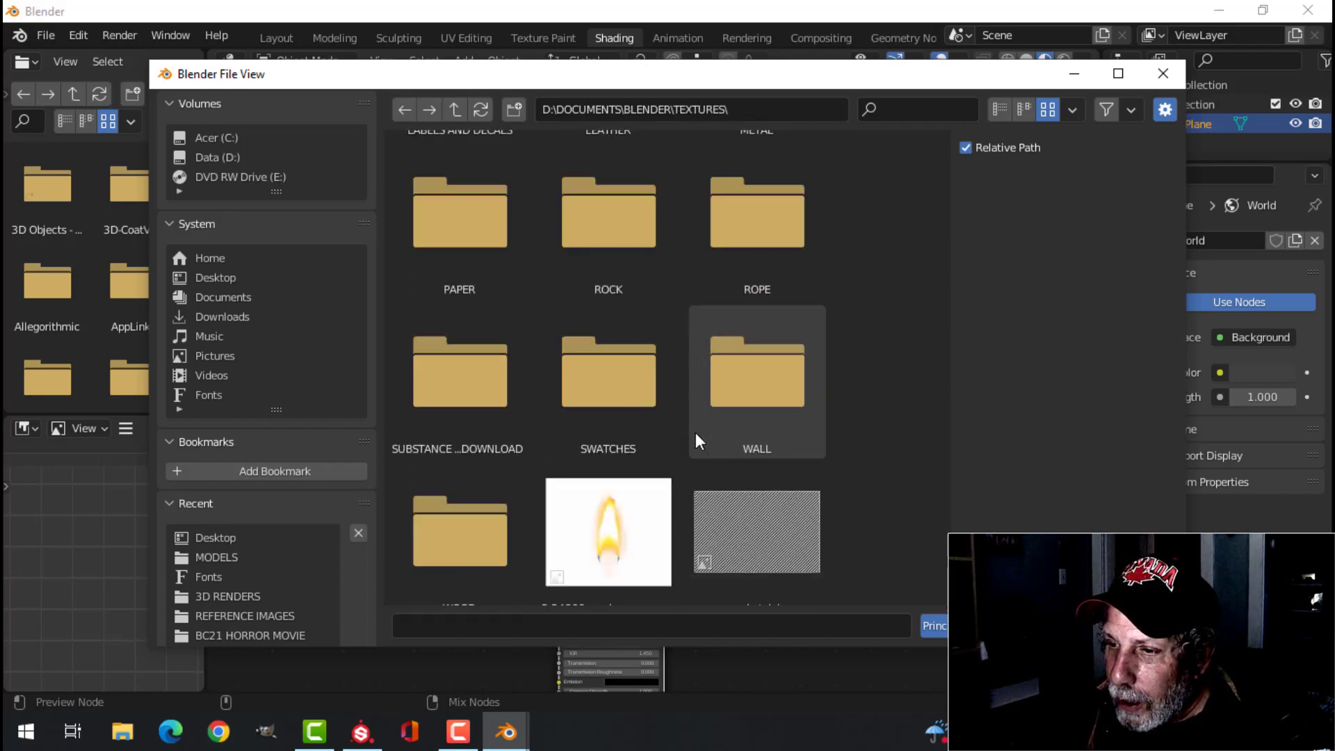
{"action": "scroll", "scroll_direction": "down", "scroll_amount": 3}
{"action": "double_click", "coordinate": [450, 499]}
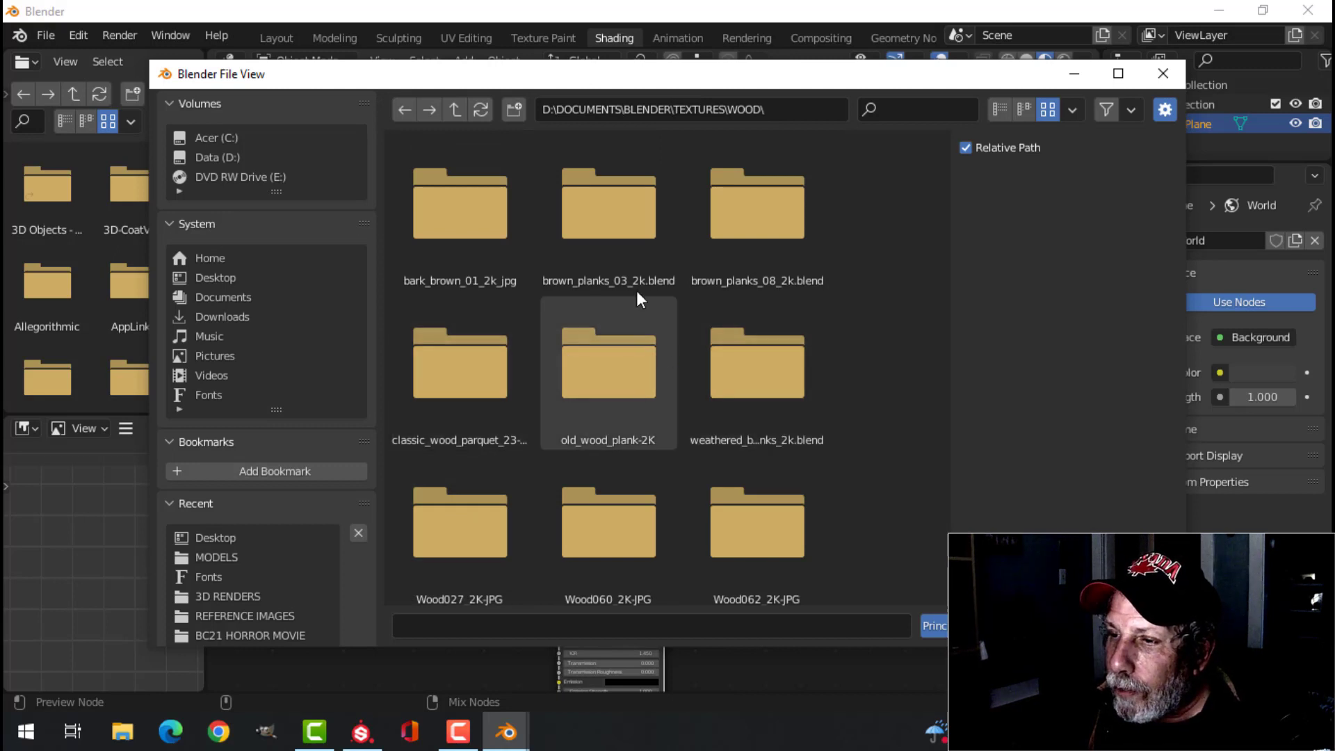
{"action": "double_click", "coordinate": [619, 391]}
{"action": "double_click", "coordinate": [486, 217]}
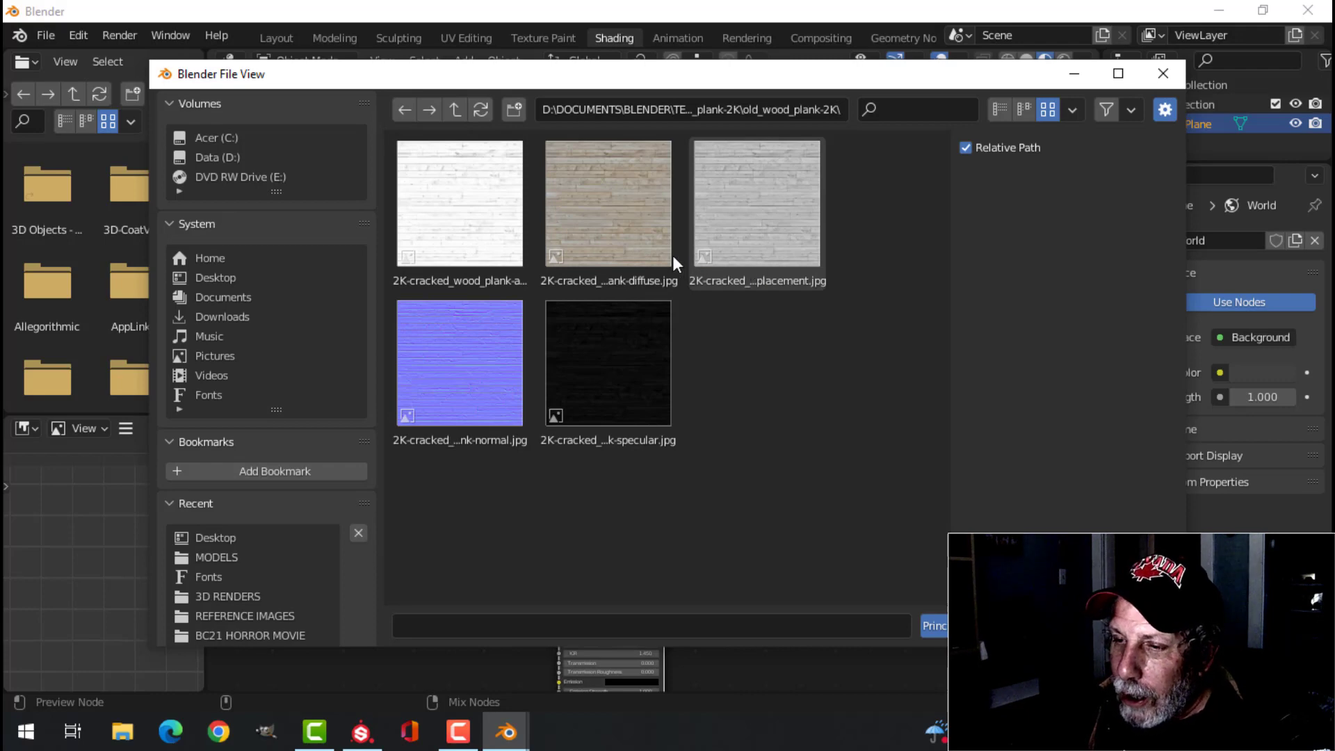
Load all five cracked plank images as texture nodes in the wood material
{"action": "key", "text": "a"}
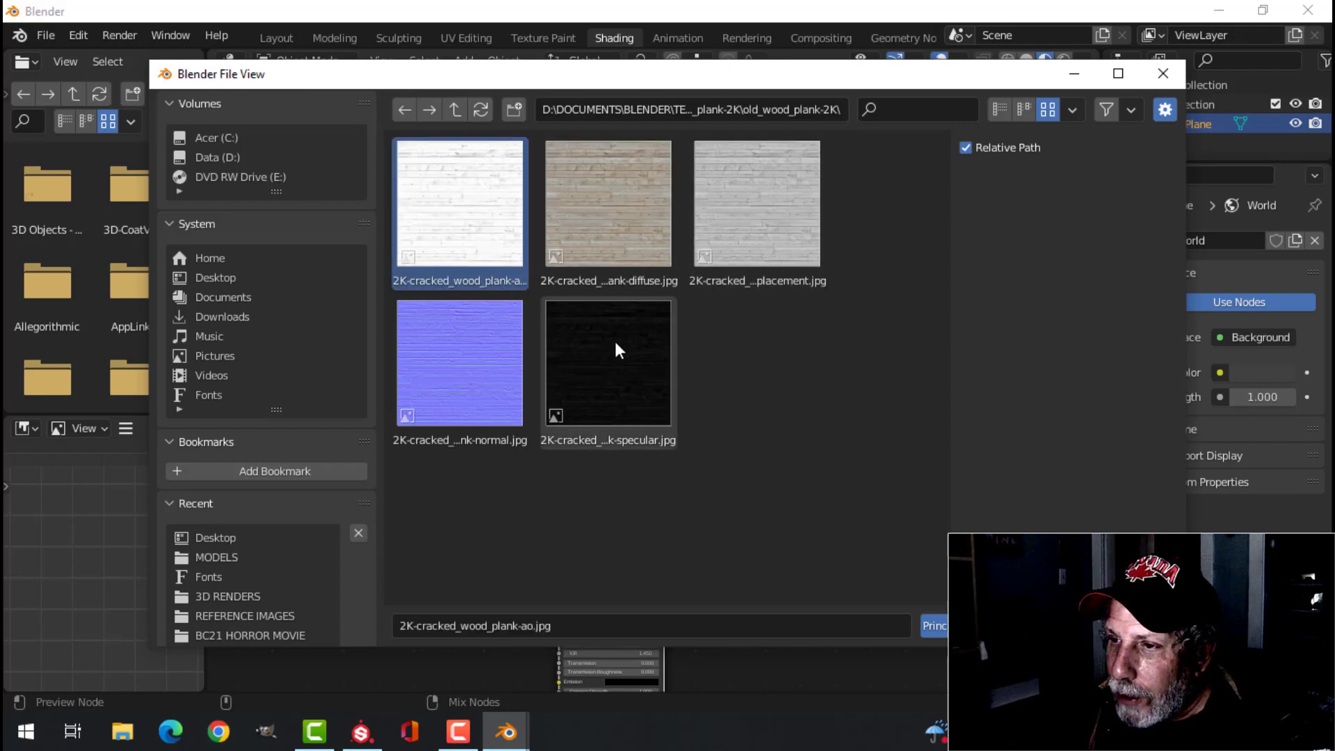
{"action": "key", "text": "Return"}
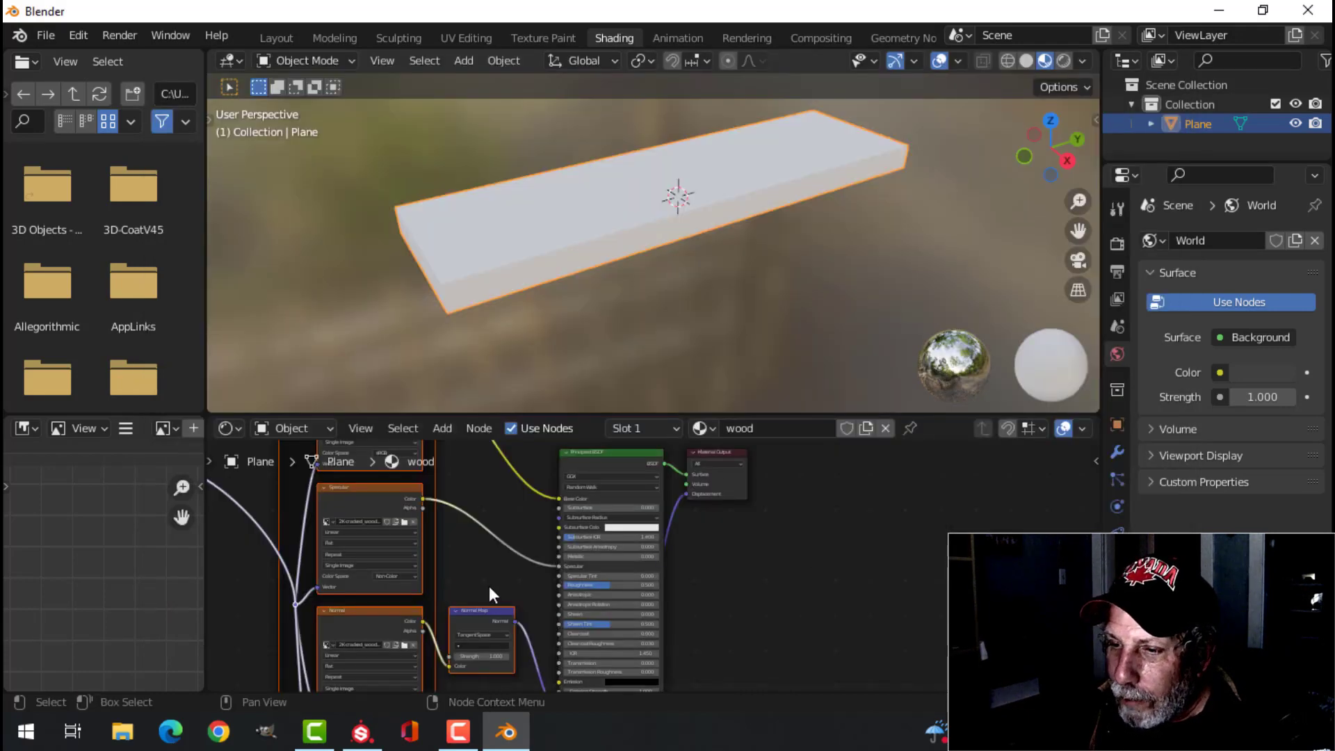
{"action": "scroll", "scroll_direction": "down", "scroll_amount": 3}
{"action": "scroll", "scroll_direction": "down", "scroll_amount": 3}
{"action": "scroll", "scroll_direction": "up", "scroll_amount": 3}
{"action": "scroll", "scroll_direction": "up", "scroll_amount": 3}
{"action": "scroll", "scroll_direction": "up", "scroll_amount": 3}
{"action": "left_click_drag", "start_coordinate": [582, 328], "coordinate": [597, 286]}
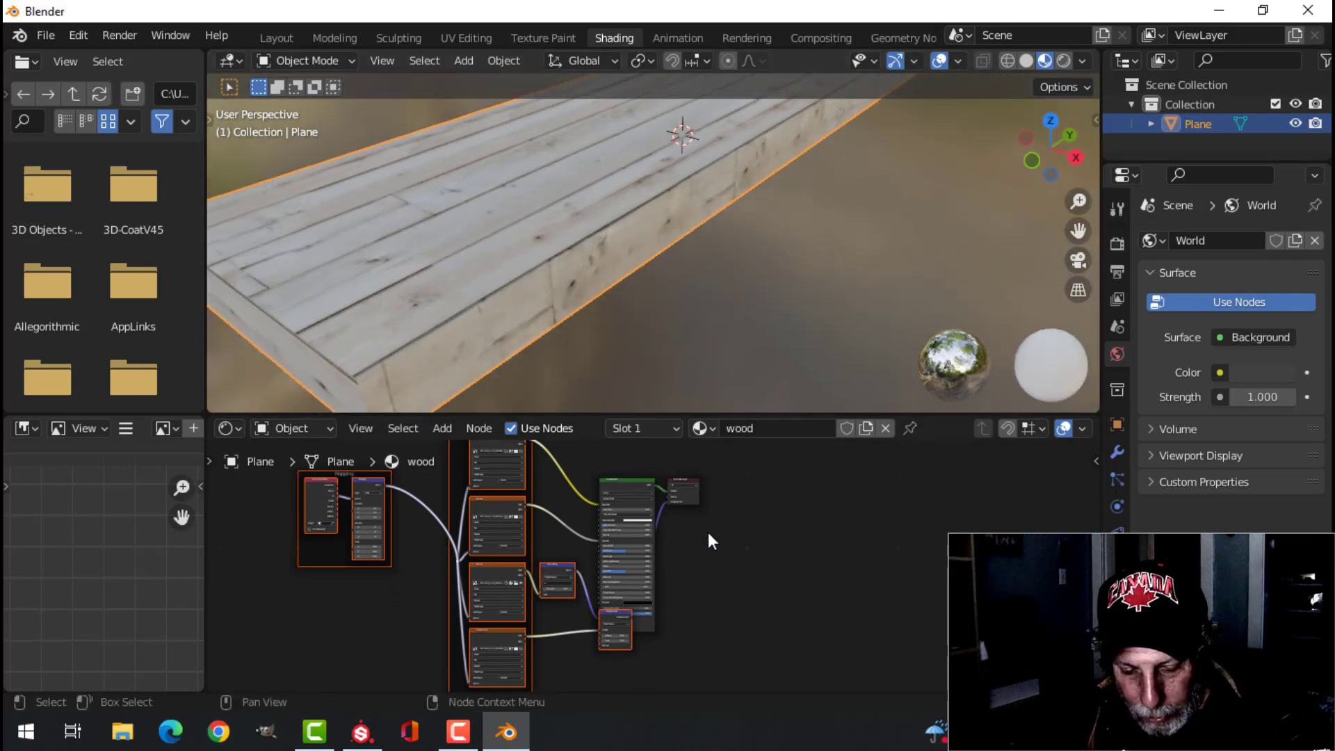
Swap the cracked plank nodes for all weathered_brown_planks images via Principled Texture Setup
{"action": "key", "text": "x"}
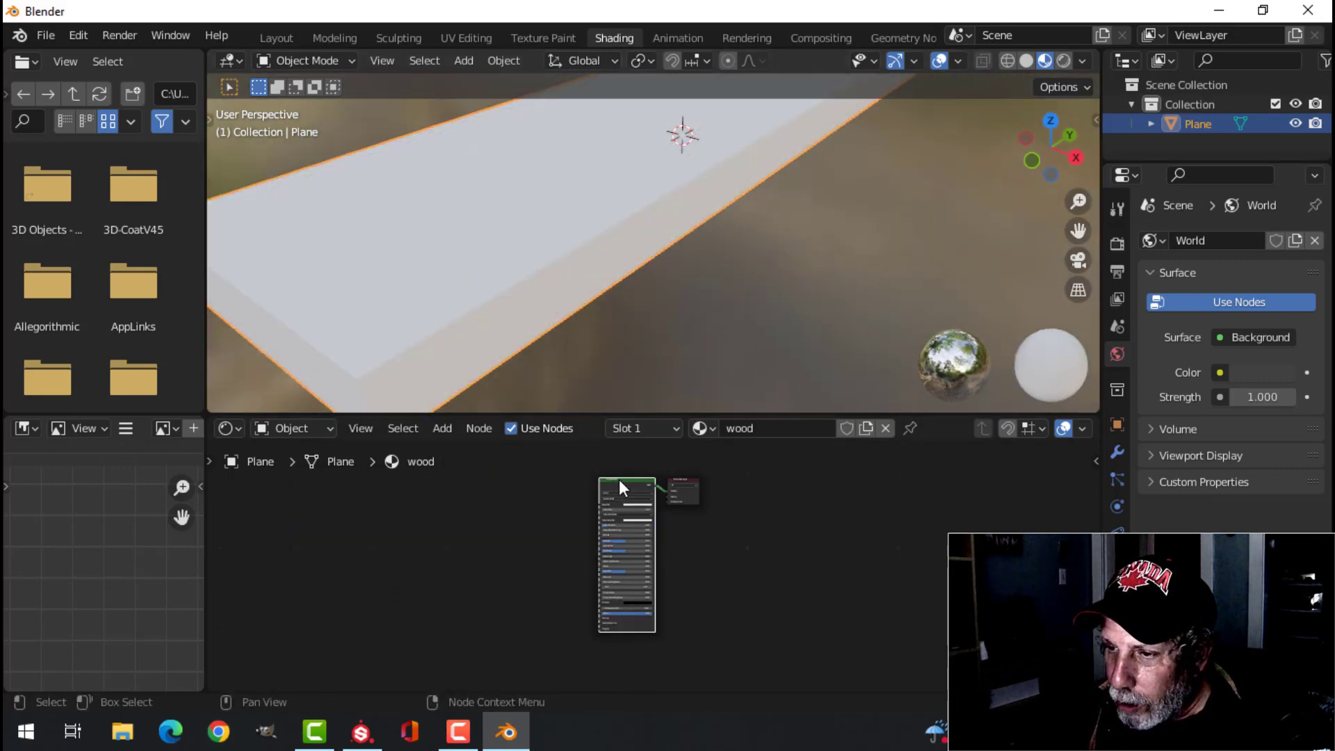
{"action": "key", "text": "ctrl+shift+t"}
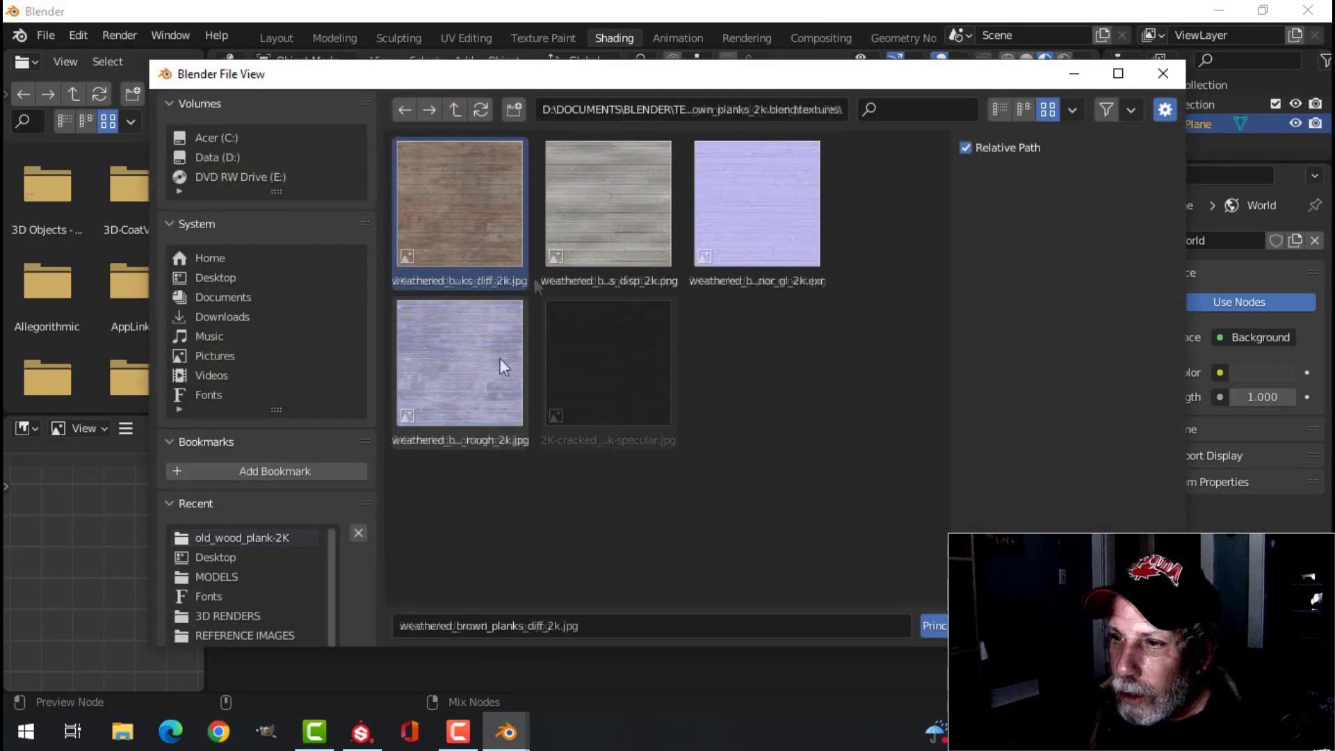
{"action": "key", "text": "a"}
{"action": "left_click", "coordinate": [933, 626]}
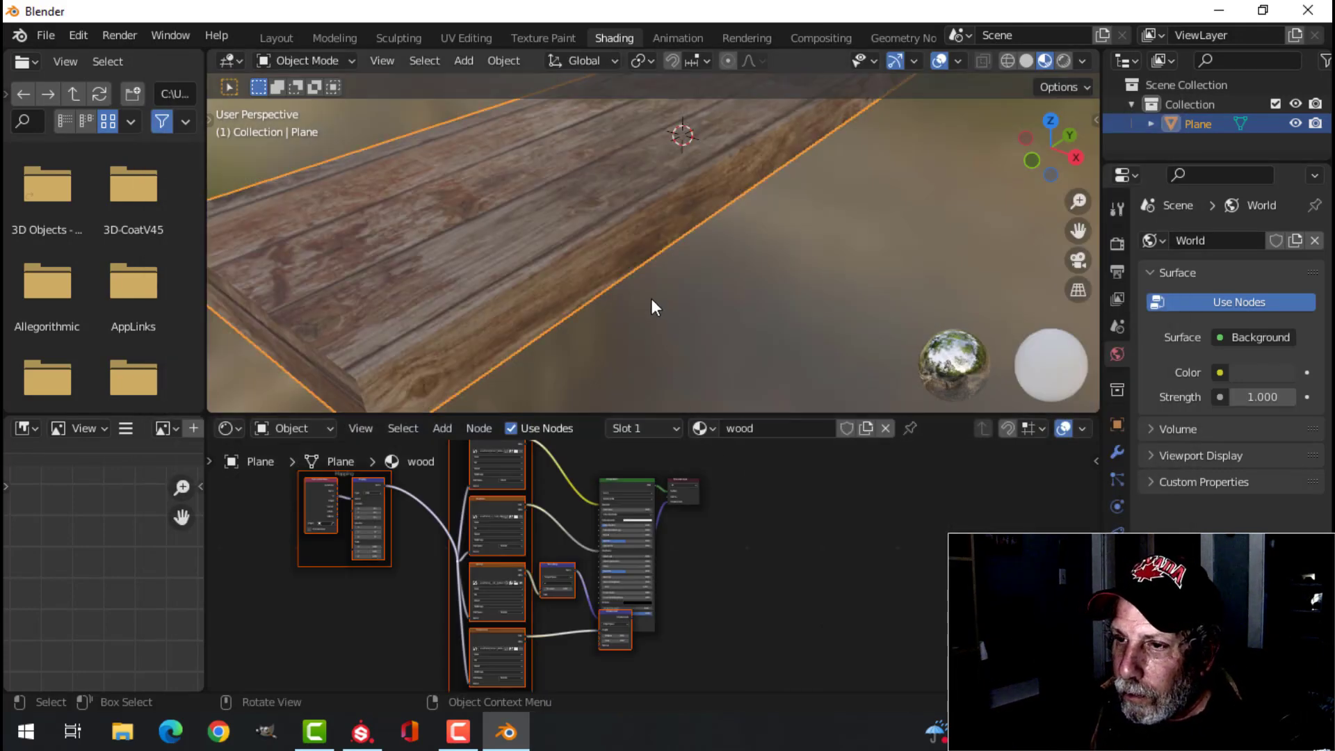
{"action": "scroll", "scroll_direction": "down", "scroll_amount": 3}
{"action": "scroll", "scroll_direction": "up", "scroll_amount": 3}
{"action": "scroll", "scroll_direction": "up", "scroll_amount": 3}
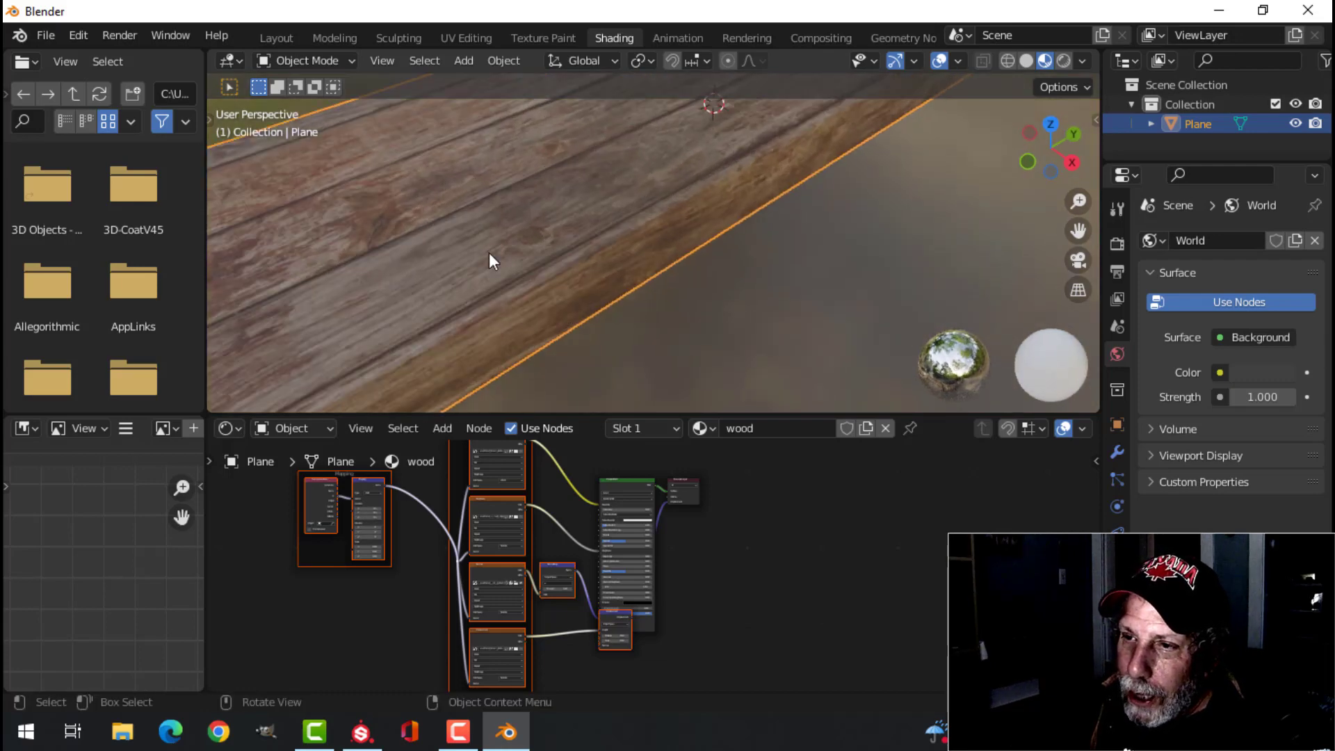
{"action": "scroll", "scroll_direction": "down", "scroll_amount": 3}
{"action": "left_click_drag", "start_coordinate": [602, 277], "coordinate": [582, 295]}
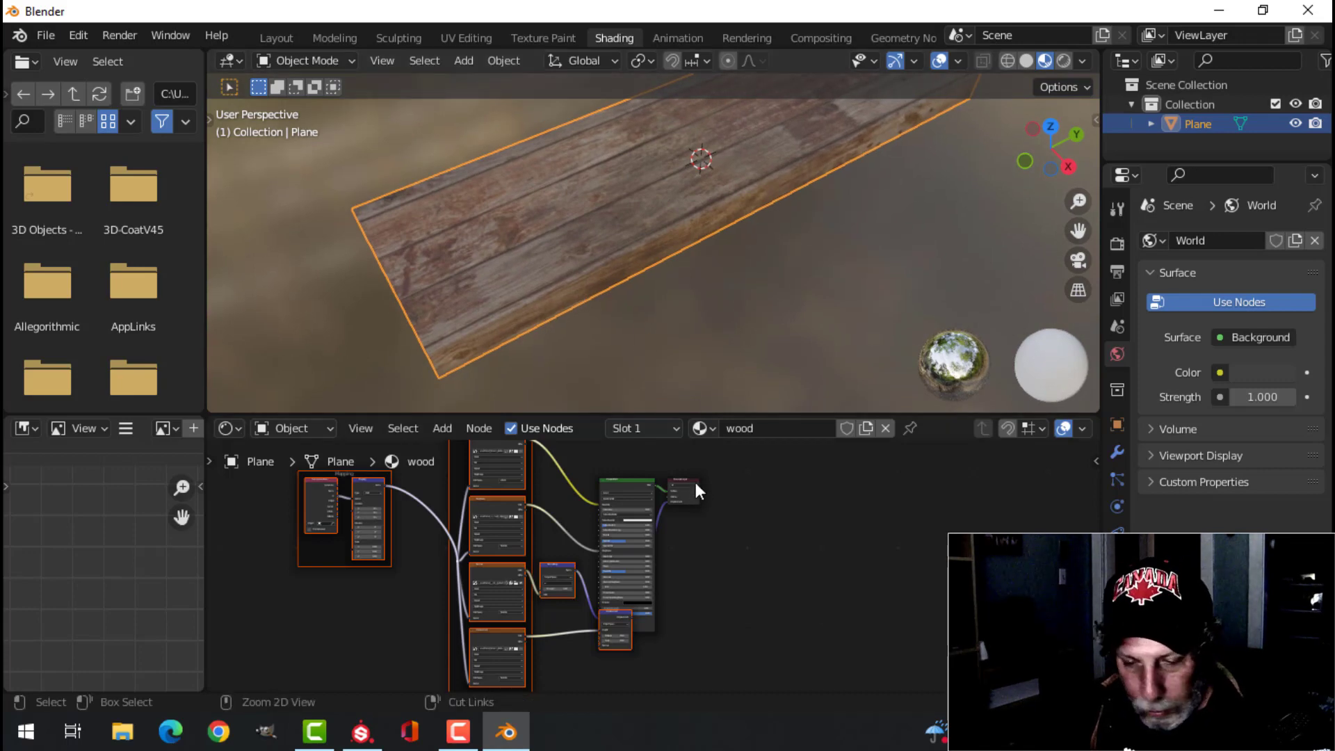
Replace the texture nodes with a Texture Coordinate, Mapping and Image Texture chain into base colour
{"action": "key", "text": "ctrl+x"}
{"action": "left_click_drag", "start_coordinate": [529, 488], "coordinate": [573, 542]}
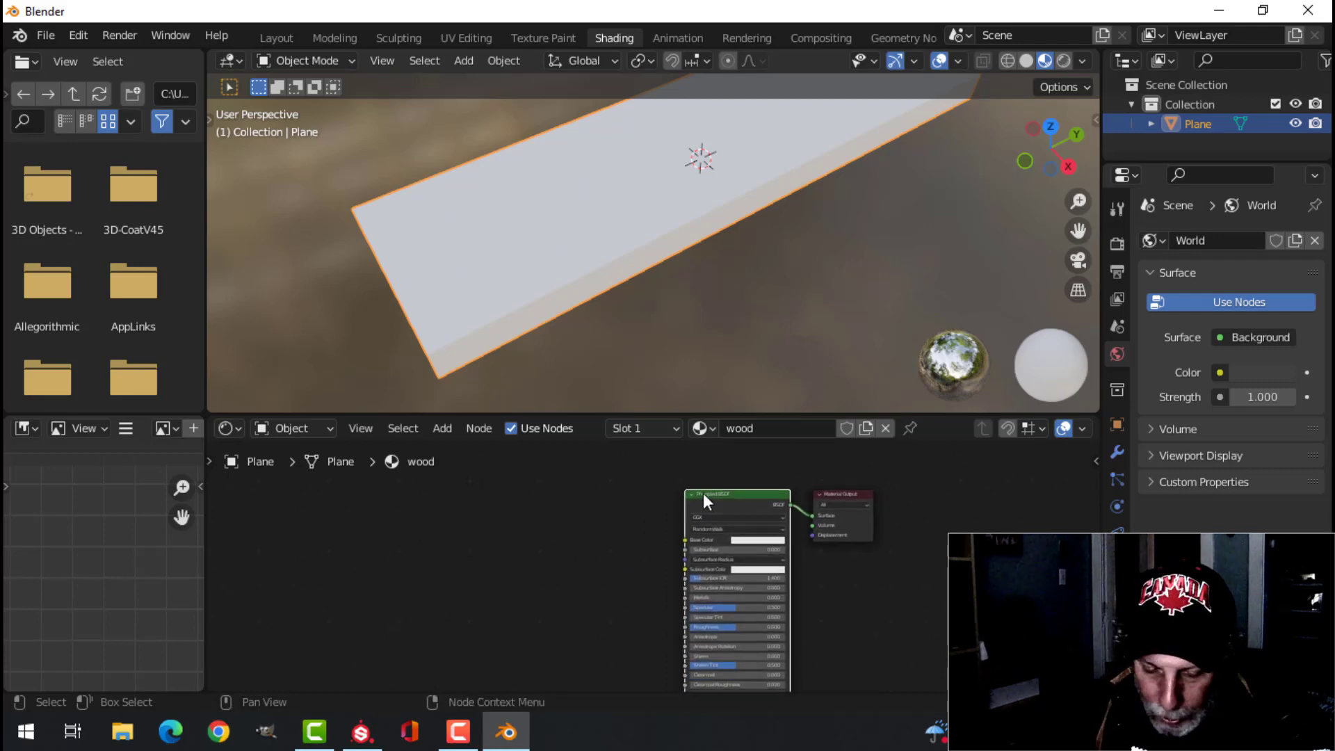
{"action": "key", "text": "ctrl+z"}
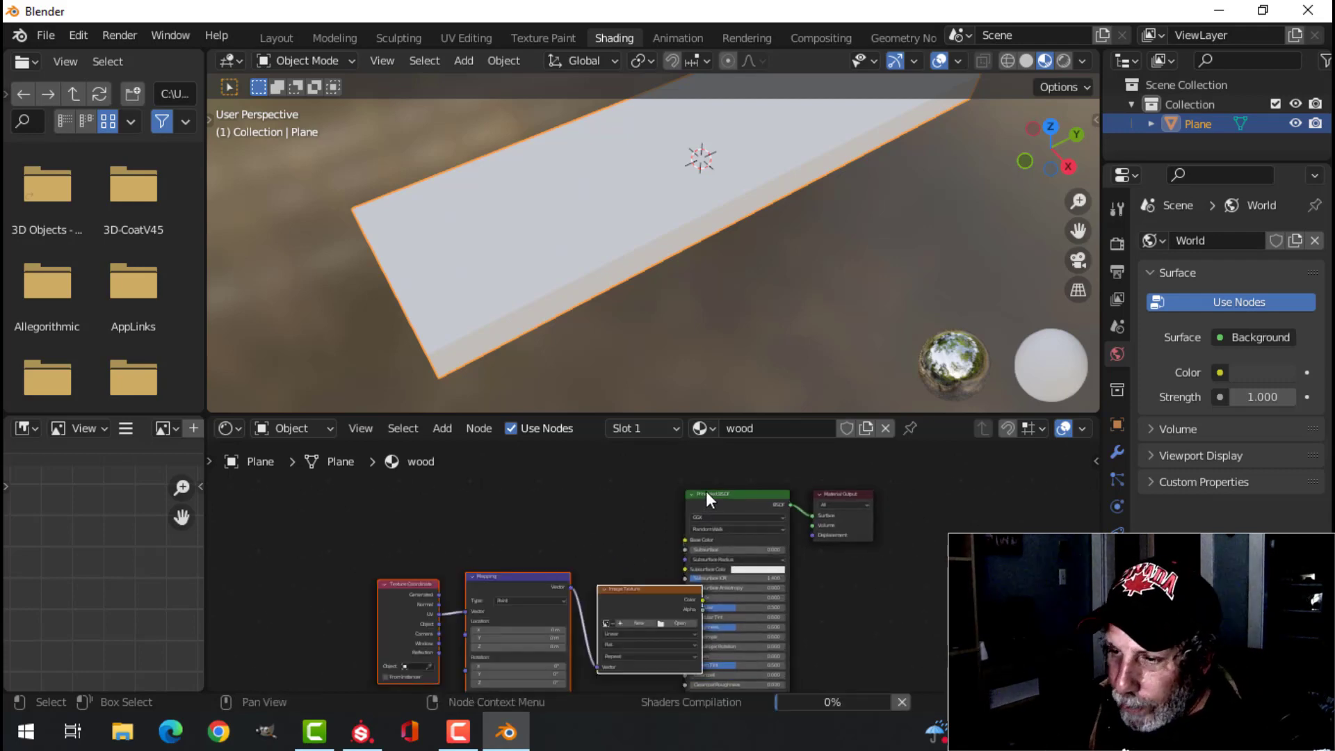
{"action": "key", "text": "g"}
{"action": "left_click", "coordinate": [721, 546]}
{"action": "left_click_drag", "start_coordinate": [737, 539], "coordinate": [649, 605]}
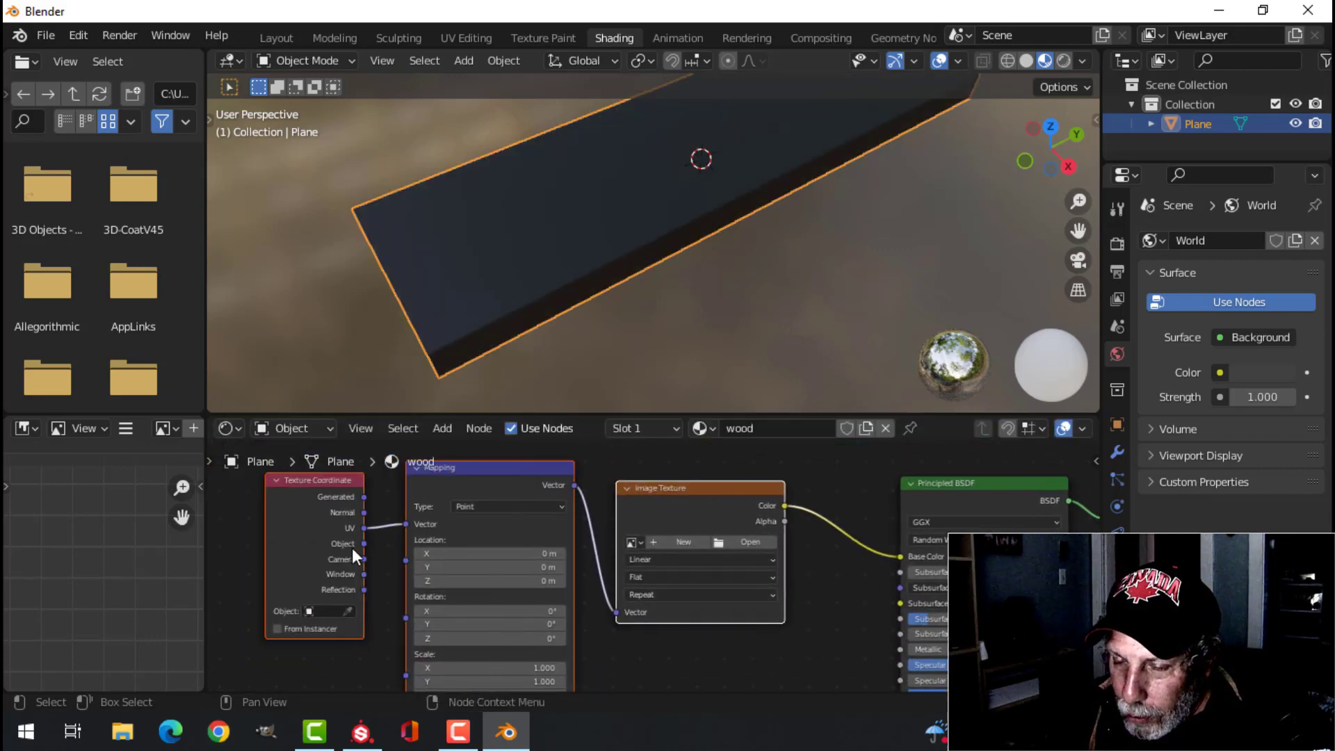
{"action": "scroll", "scroll_direction": "up", "scroll_amount": 3}
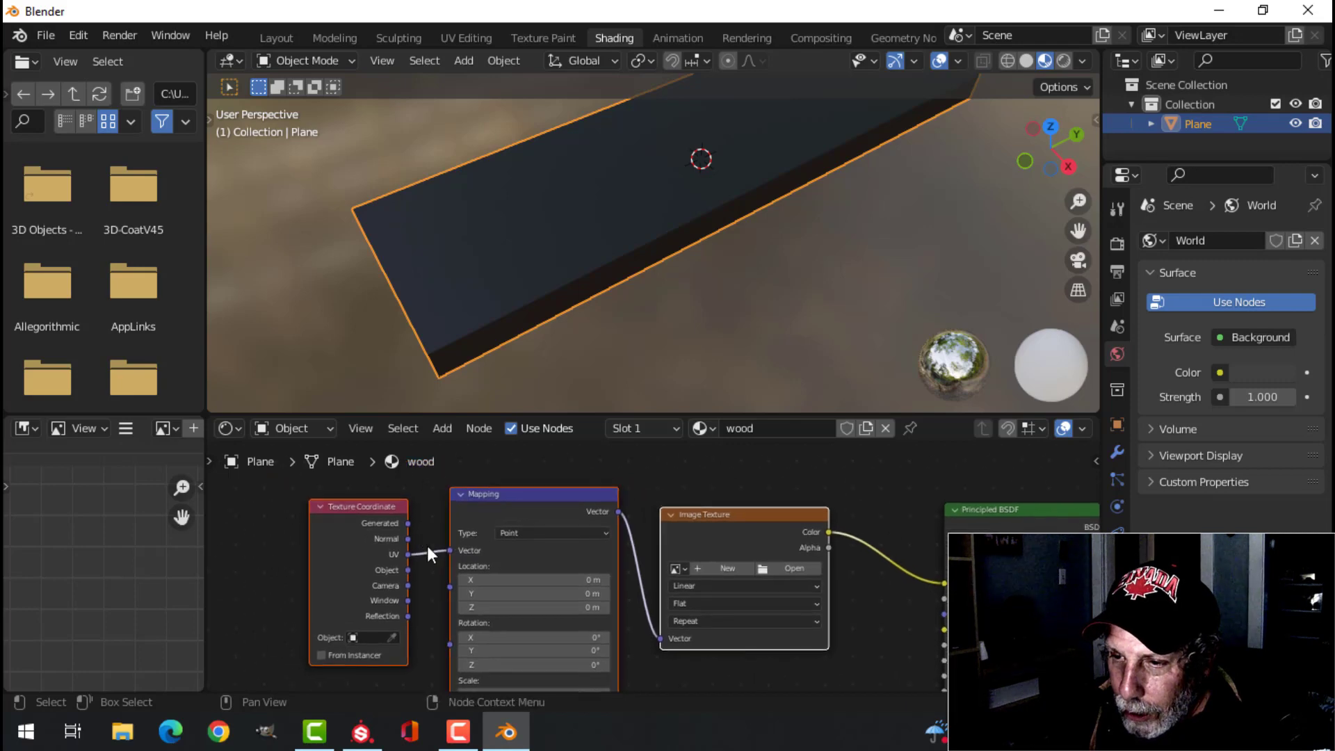
{"action": "scroll", "scroll_direction": "up", "scroll_amount": 3}
{"action": "scroll", "scroll_direction": "up", "scroll_amount": 3}
{"action": "scroll", "scroll_direction": "up", "scroll_amount": 3}
{"action": "scroll", "scroll_direction": "up", "scroll_amount": 3}
{"action": "scroll", "scroll_direction": "up", "scroll_amount": 3}
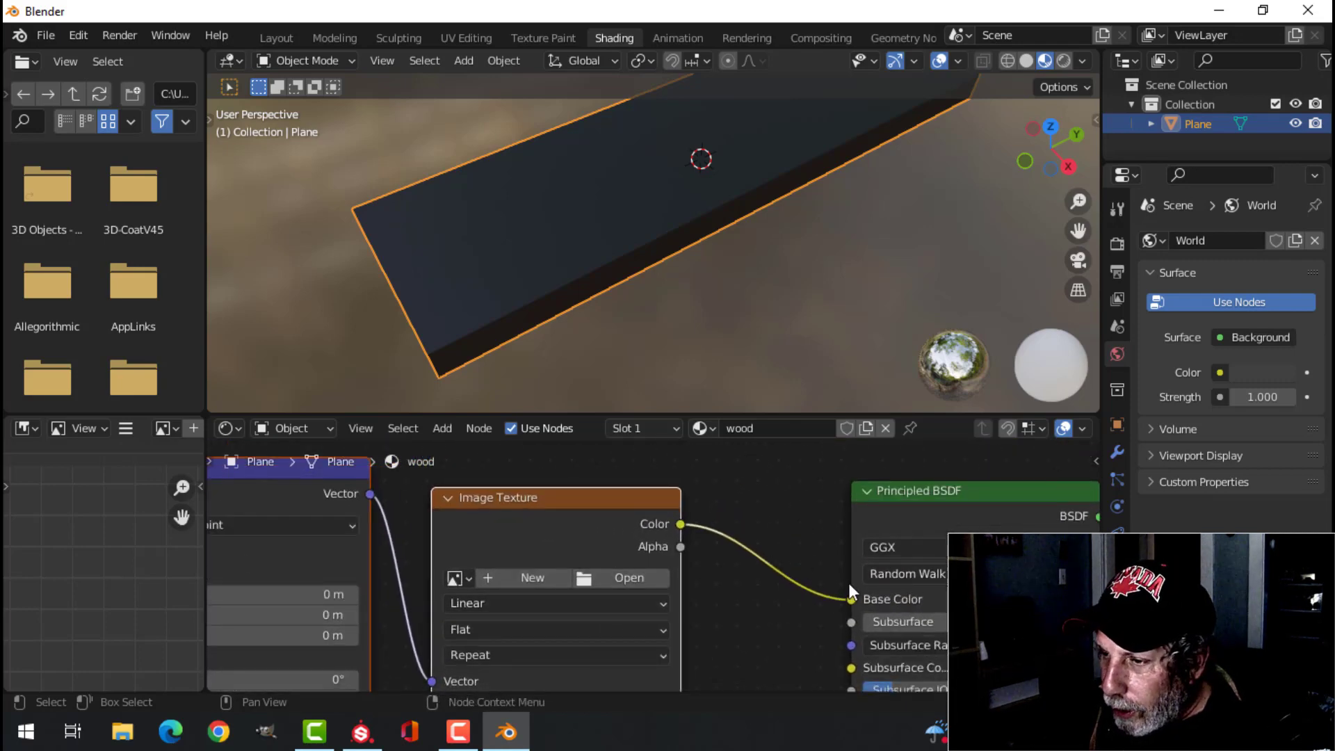
Load TexturesCom_Wood_Aged_1K_albedo.tif from Textures\Wood into the Image Texture node
{"action": "left_click", "coordinate": [632, 577]}
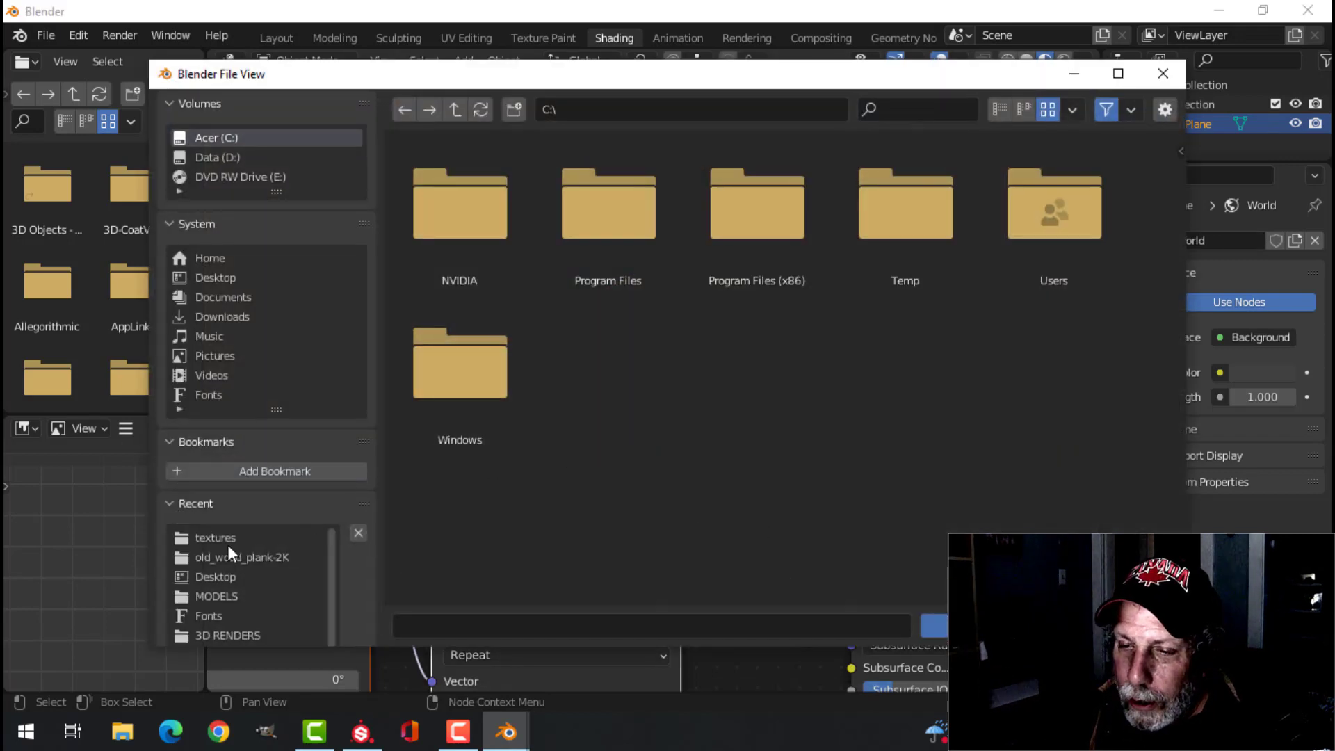
{"action": "left_click", "coordinate": [222, 538]}
{"action": "left_click", "coordinate": [448, 111]}
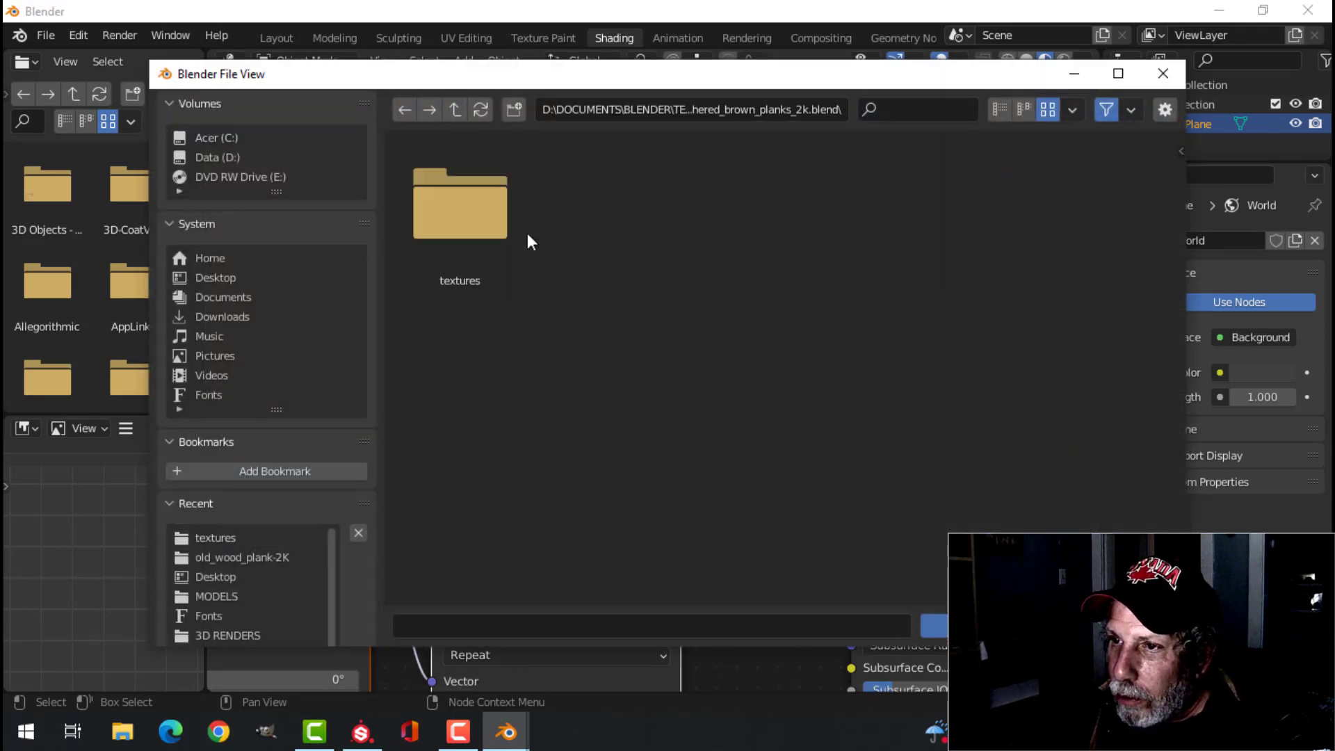
{"action": "left_click", "coordinate": [455, 110]}
{"action": "scroll", "scroll_direction": "down", "scroll_amount": 3}
{"action": "scroll", "scroll_direction": "down", "scroll_amount": 3}
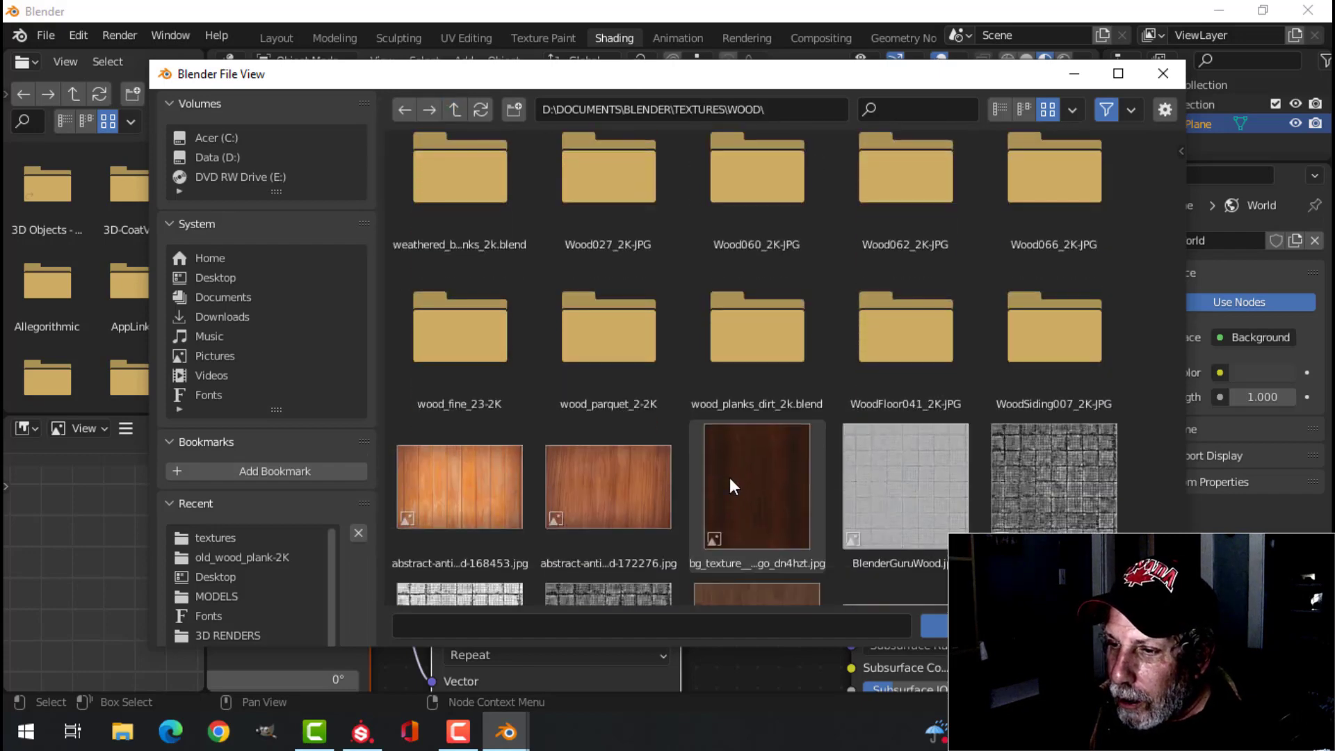
{"action": "scroll", "scroll_direction": "down", "scroll_amount": 3}
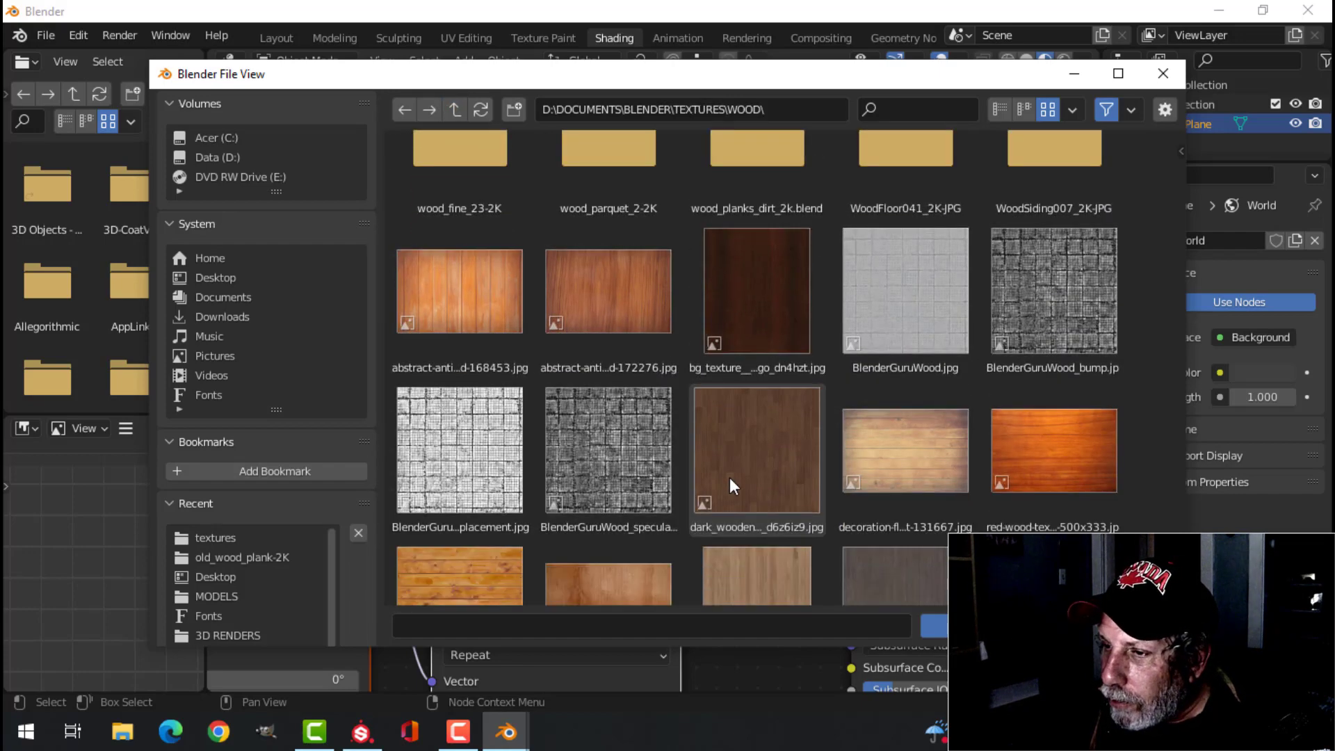
{"action": "scroll", "scroll_direction": "down", "scroll_amount": 3}
{"action": "scroll", "scroll_direction": "down", "scroll_amount": 3}
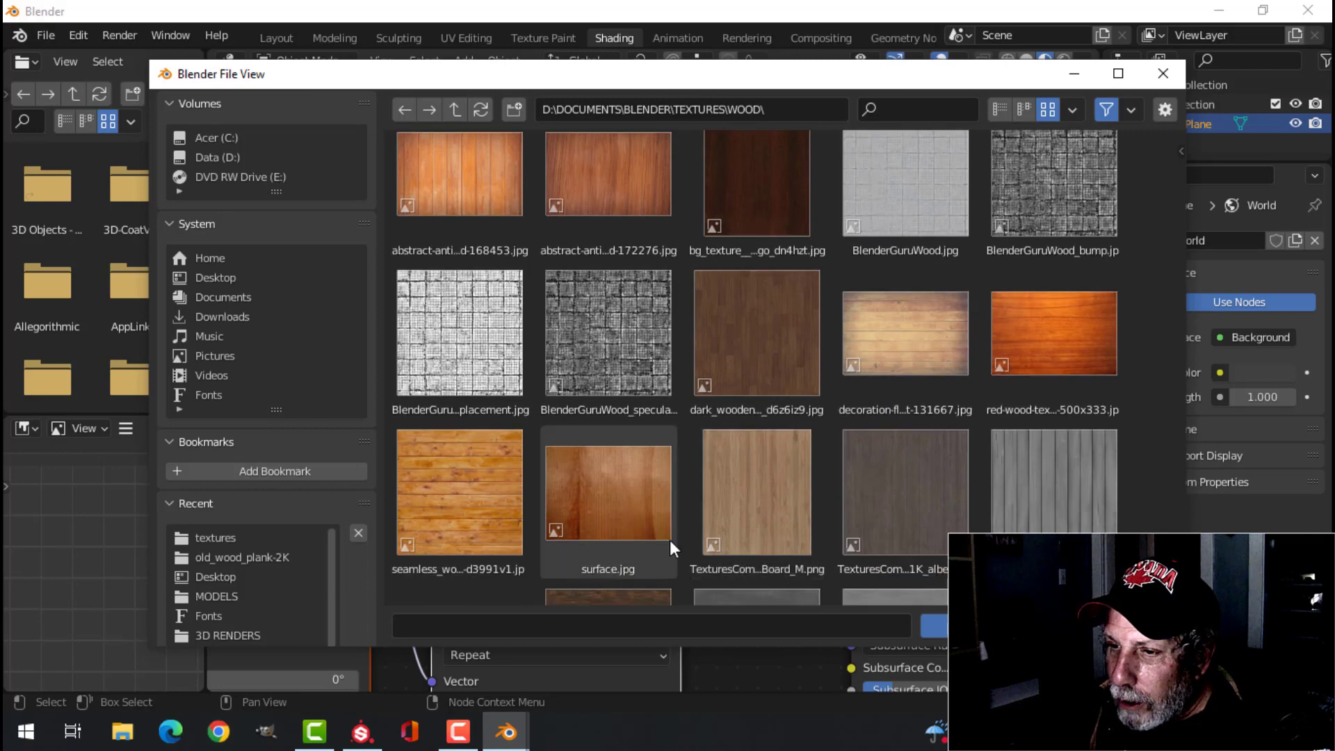
{"action": "scroll", "scroll_direction": "down", "scroll_amount": 3}
{"action": "scroll", "scroll_direction": "down", "scroll_amount": 3}
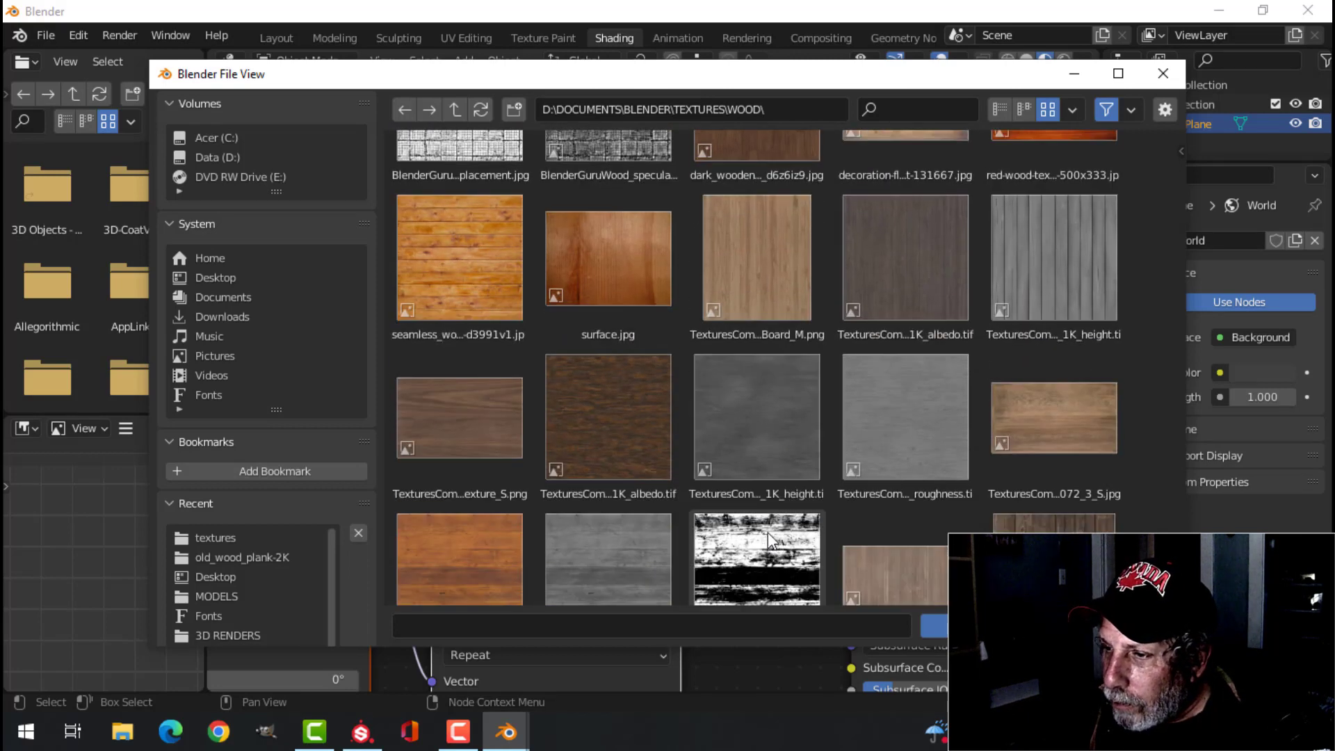
{"action": "scroll", "scroll_direction": "down", "scroll_amount": 3}
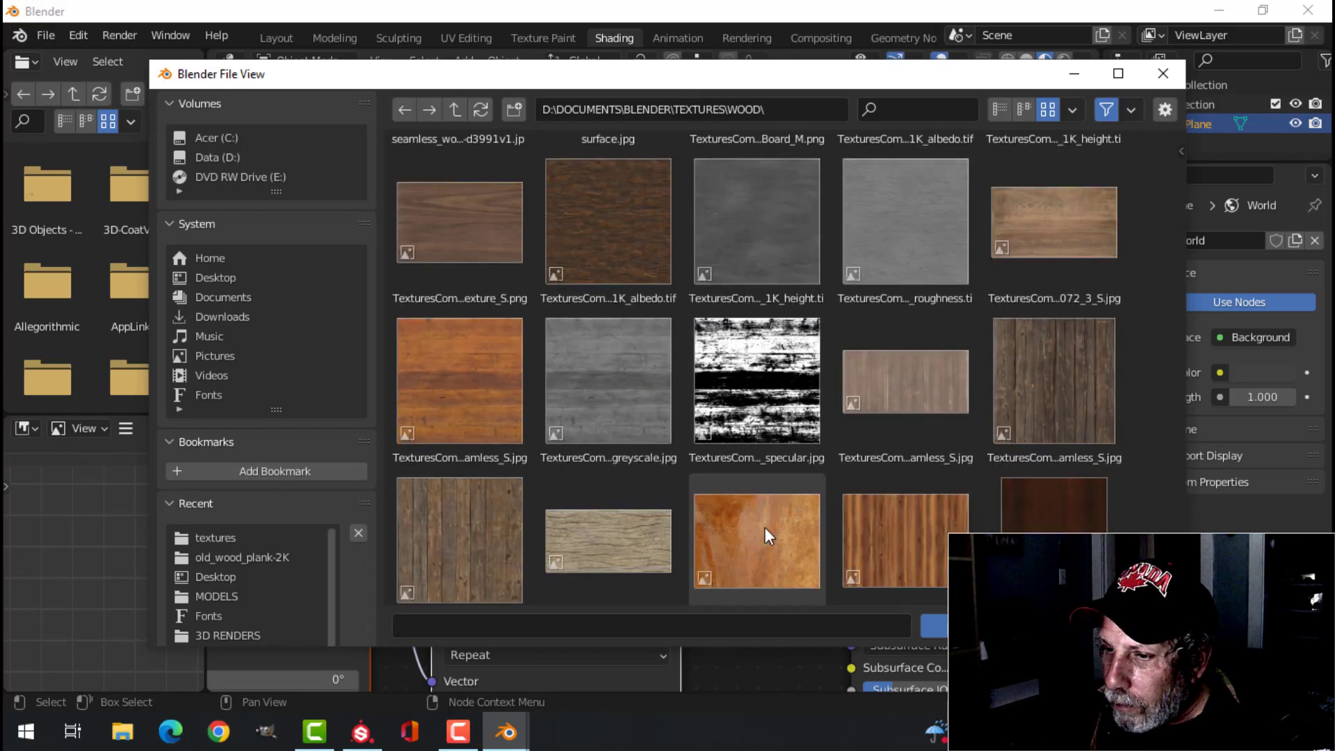
{"action": "scroll", "scroll_direction": "up", "scroll_amount": 3}
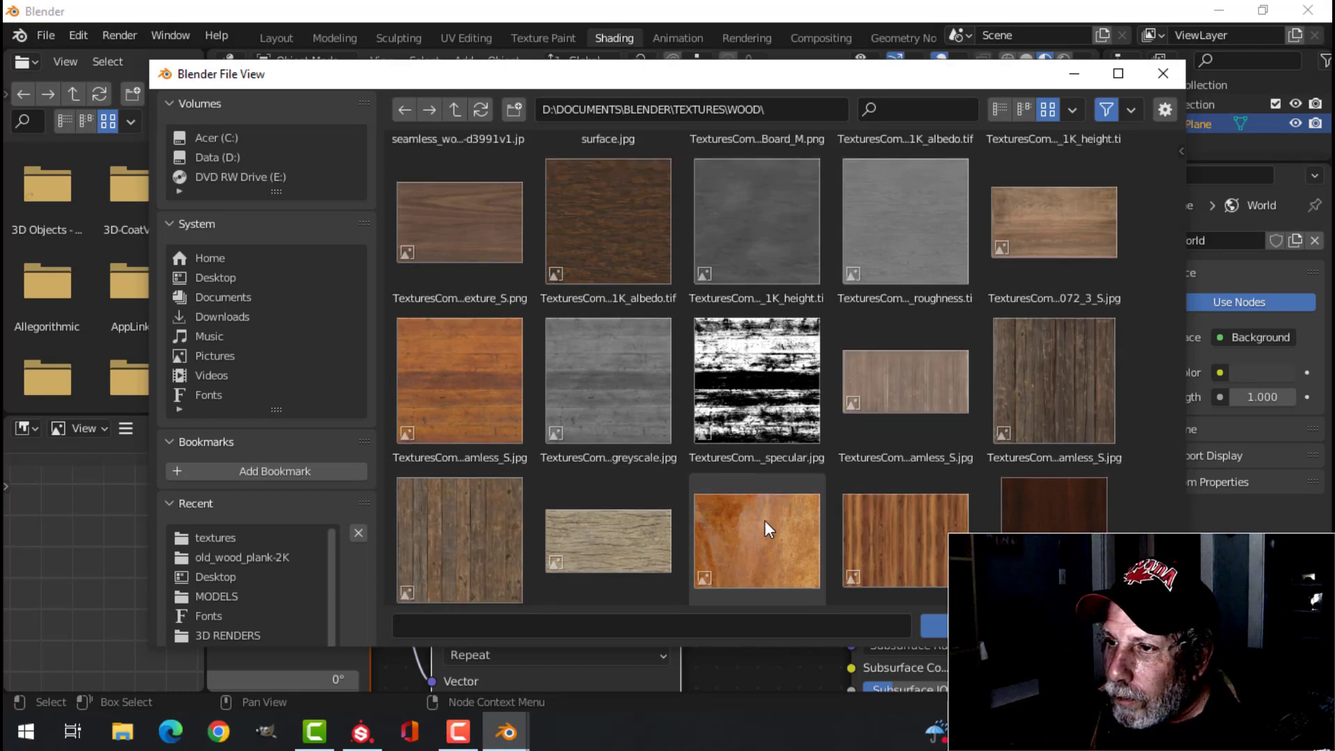
{"action": "left_click", "coordinate": [618, 256]}
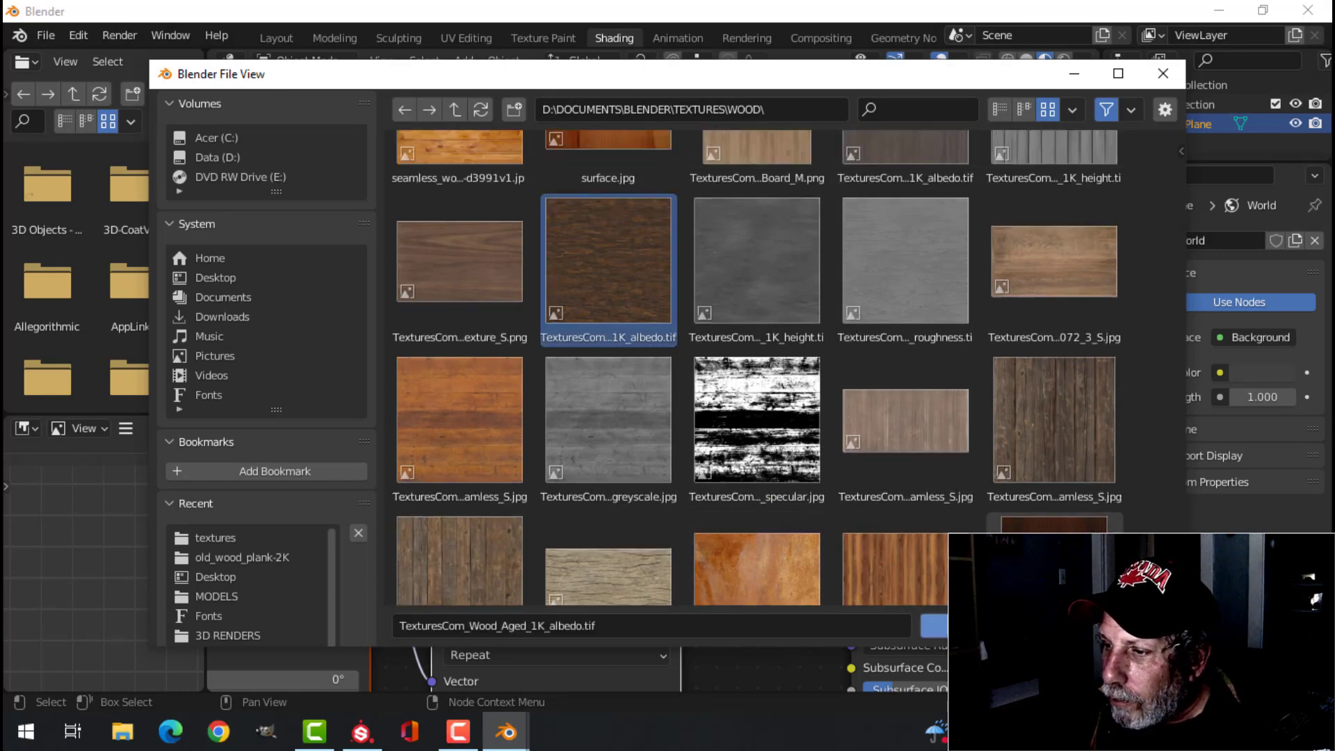
{"action": "left_click", "coordinate": [934, 626]}
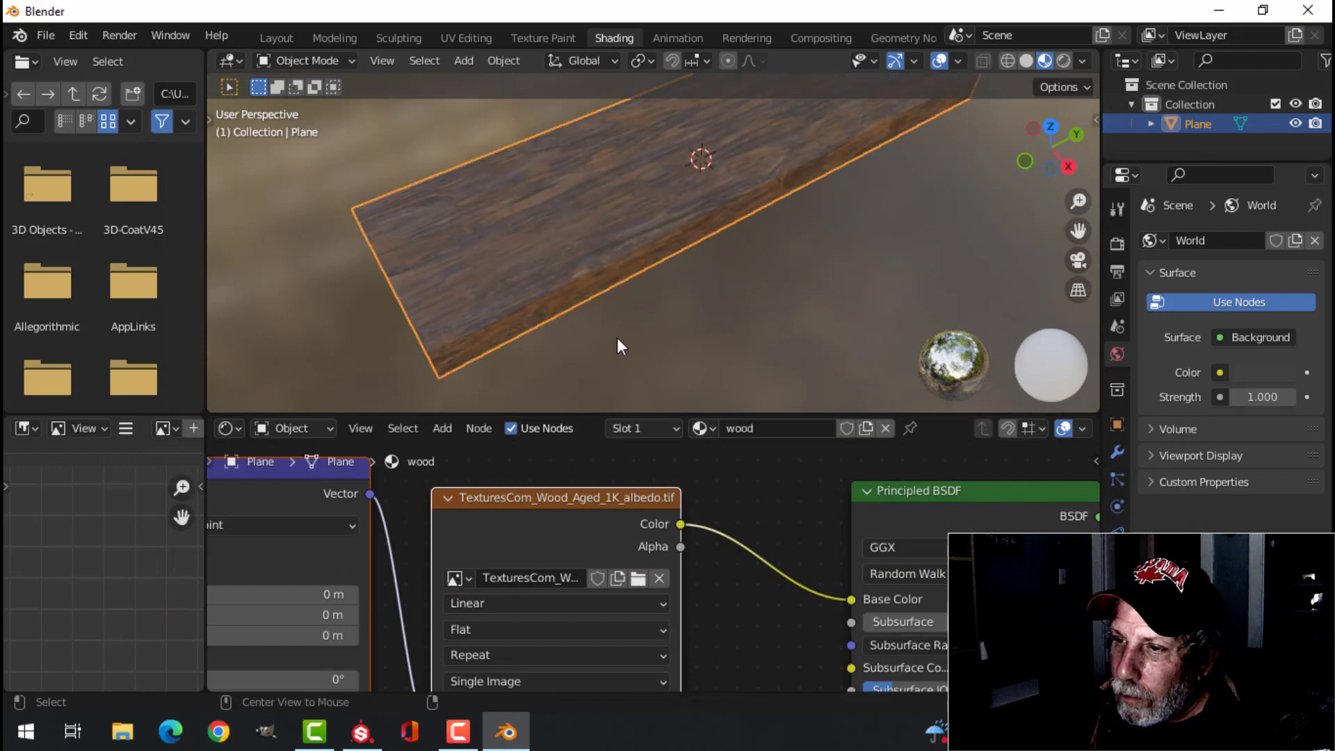
Switch to the Layout workspace and display the plank in Material Preview shading
{"action": "left_click_drag", "start_coordinate": [629, 338], "coordinate": [587, 299]}
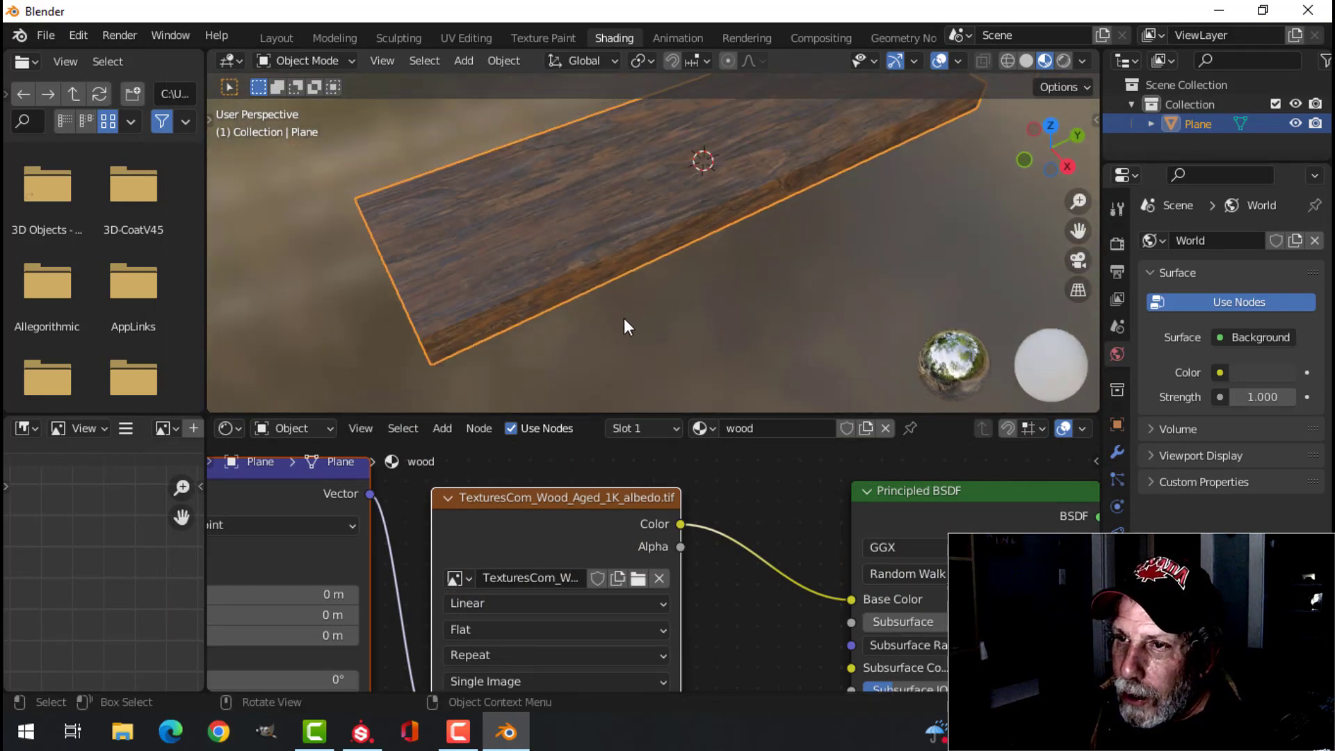
{"action": "left_click", "coordinate": [277, 41]}
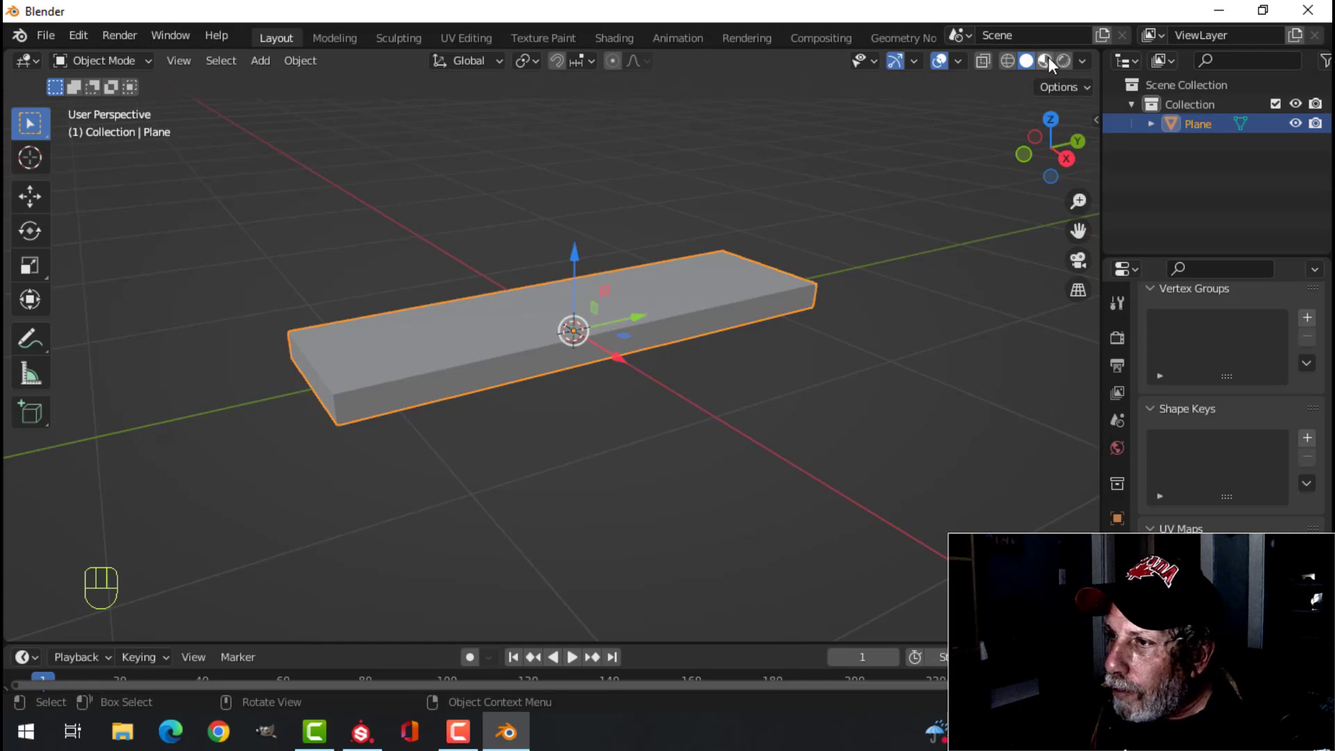
{"action": "left_click", "coordinate": [1045, 59]}
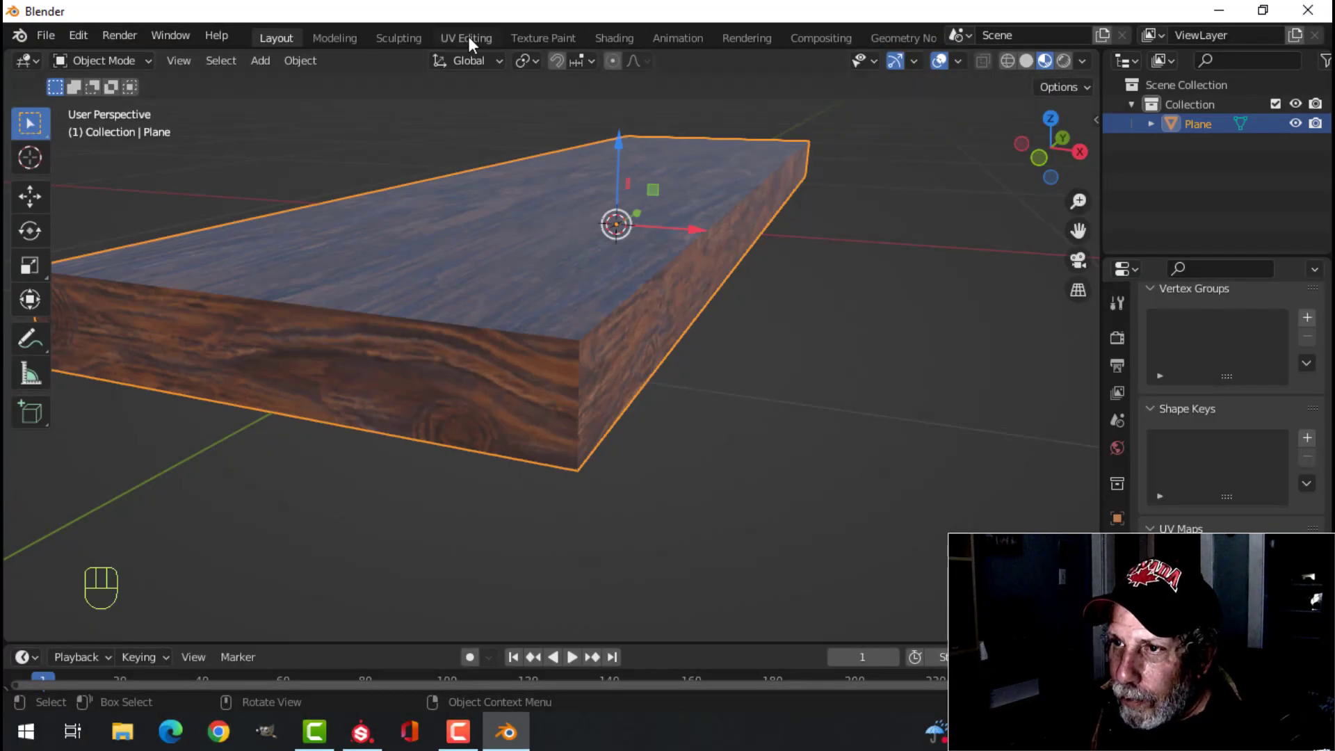
Show the plank in Material Preview in the UV Editing workspace, with the selected island in view
{"action": "left_click", "coordinate": [465, 38]}
{"action": "scroll", "scroll_direction": "down", "scroll_amount": 3}
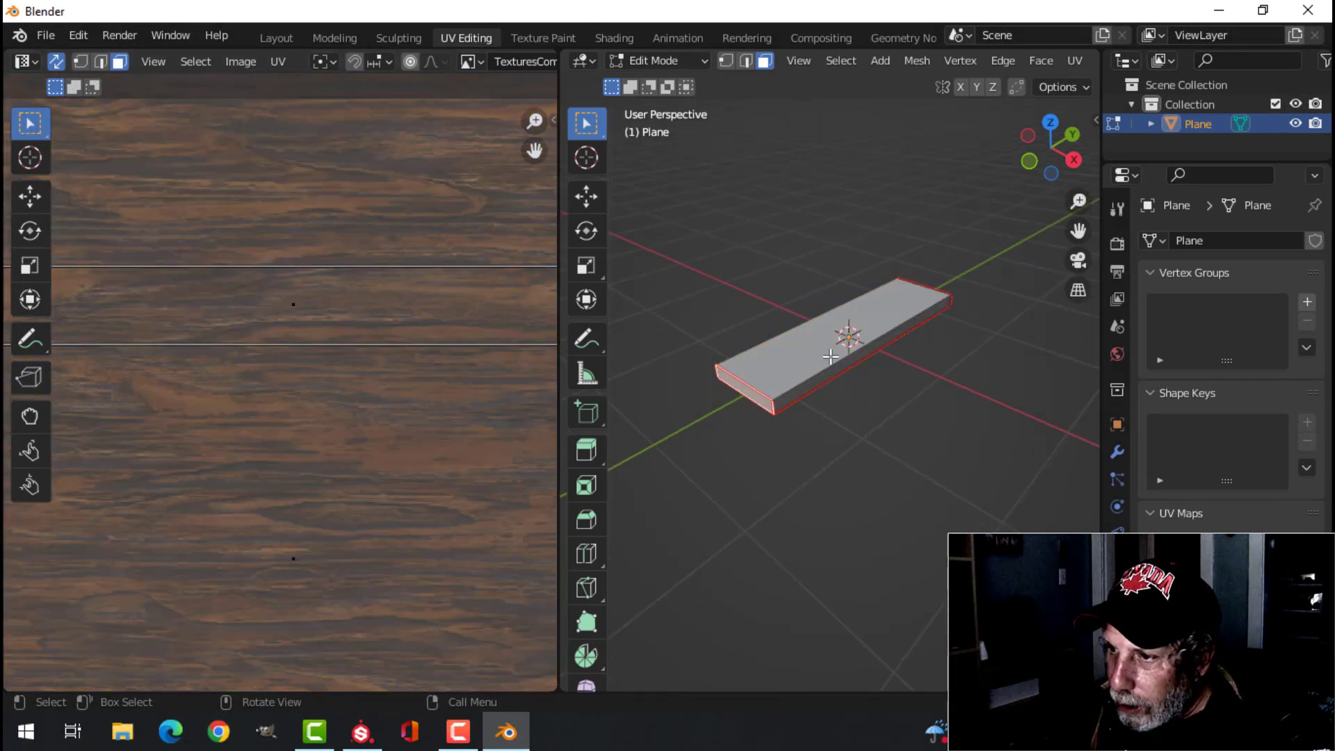
{"action": "scroll", "scroll_direction": "down", "scroll_amount": 3}
{"action": "scroll", "scroll_direction": "down", "scroll_amount": 3}
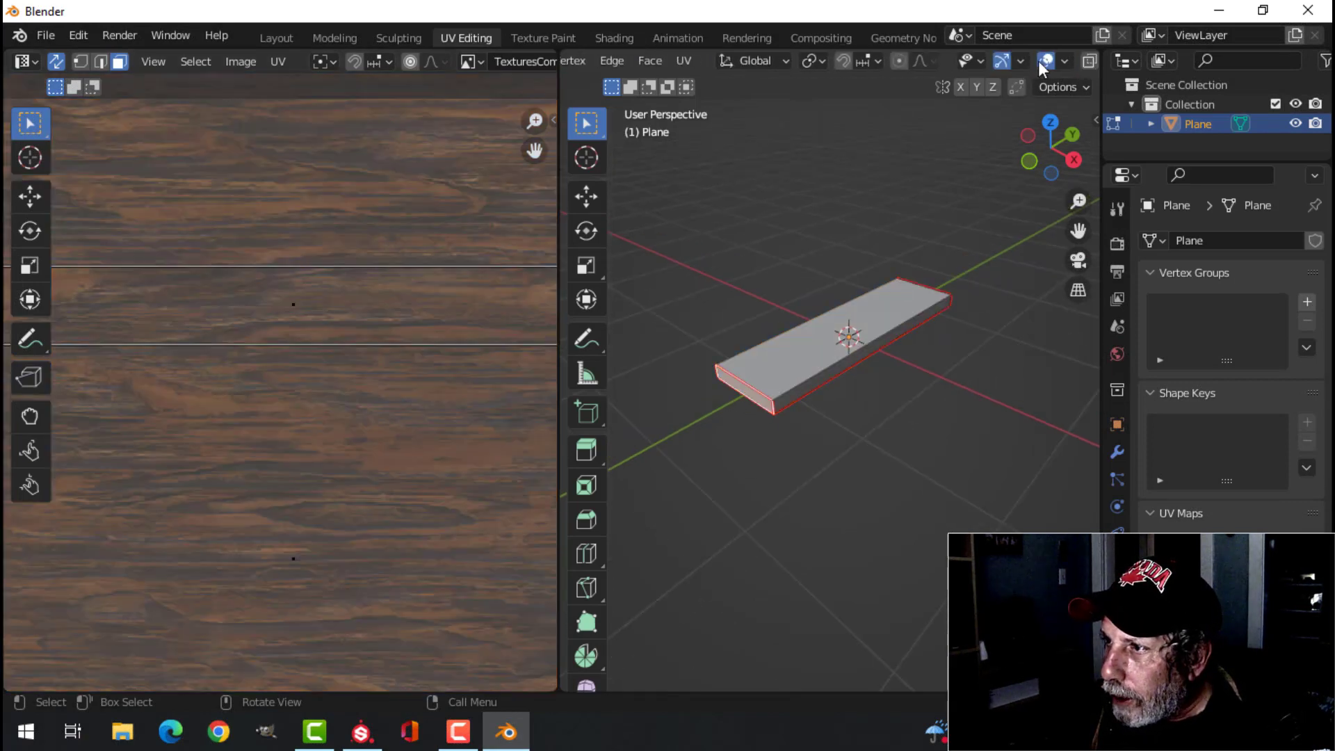
{"action": "scroll", "scroll_direction": "down", "scroll_amount": 3}
{"action": "left_click", "coordinate": [1050, 59]}
{"action": "scroll", "scroll_direction": "up", "scroll_amount": 3}
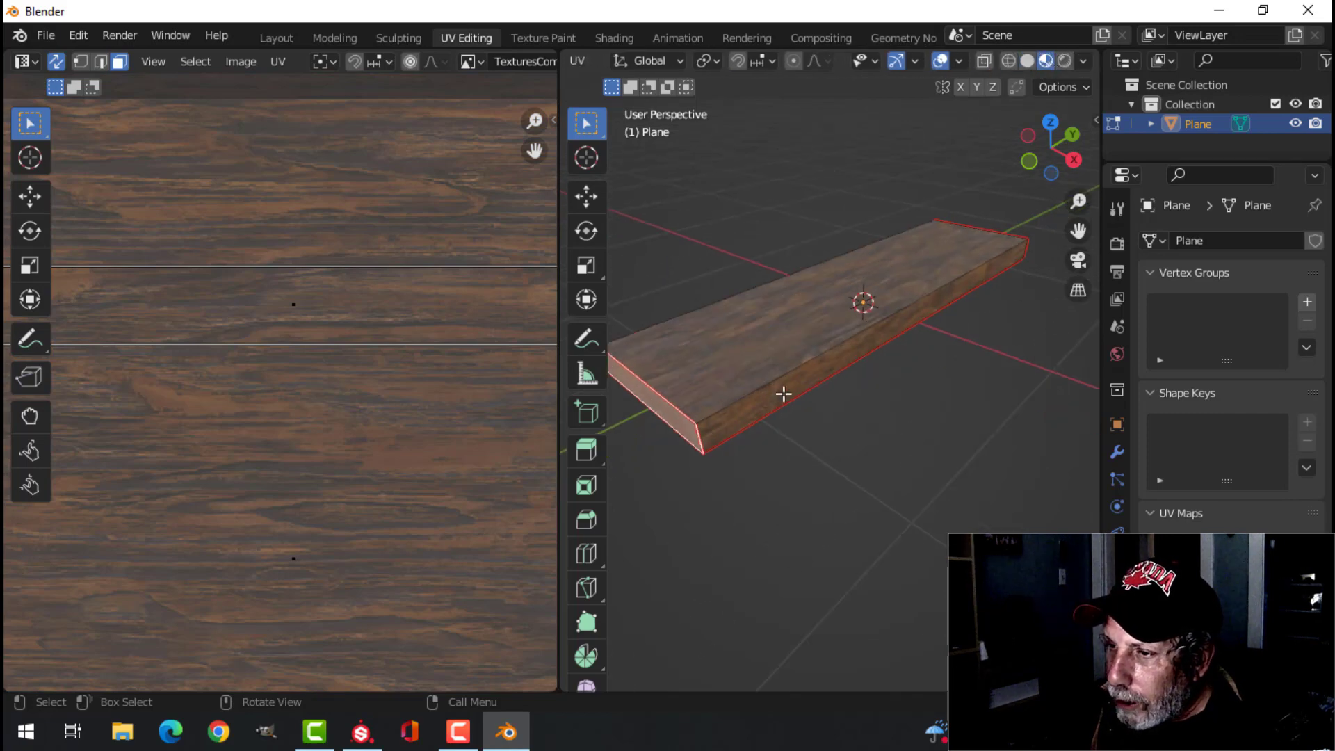
{"action": "left_click_drag", "start_coordinate": [761, 397], "coordinate": [850, 381]}
{"action": "scroll", "scroll_direction": "up", "scroll_amount": 3}
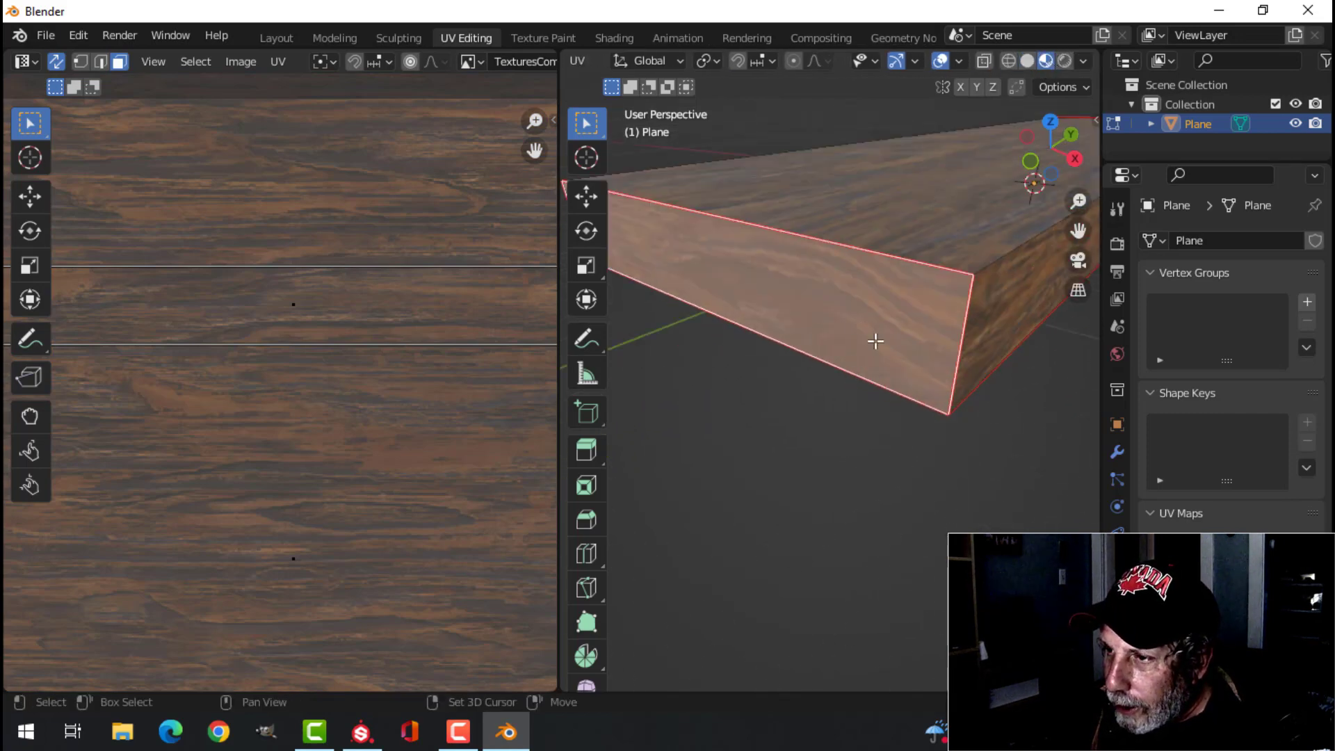
{"action": "scroll", "scroll_direction": "up", "scroll_amount": 3}
{"action": "scroll", "scroll_direction": "down", "scroll_amount": 3}
{"action": "scroll", "scroll_direction": "down", "scroll_amount": 3}
{"action": "scroll", "scroll_direction": "up", "scroll_amount": 3}
{"action": "left_click_drag", "start_coordinate": [295, 501], "coordinate": [341, 440]}
{"action": "scroll", "scroll_direction": "up", "scroll_amount": 3}
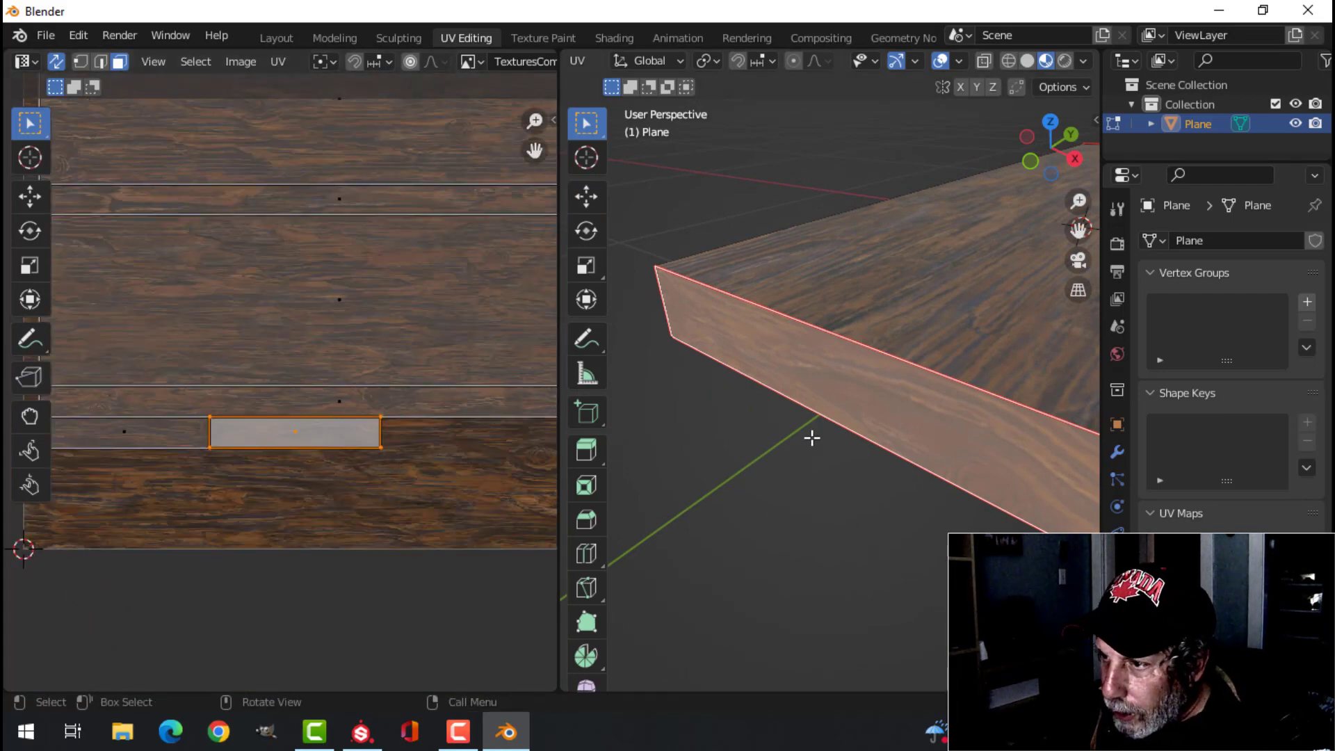
Move the end face's UV island and rotate it 90 degrees
{"action": "left_click_drag", "start_coordinate": [834, 417], "coordinate": [820, 379]}
{"action": "key", "text": "g"}
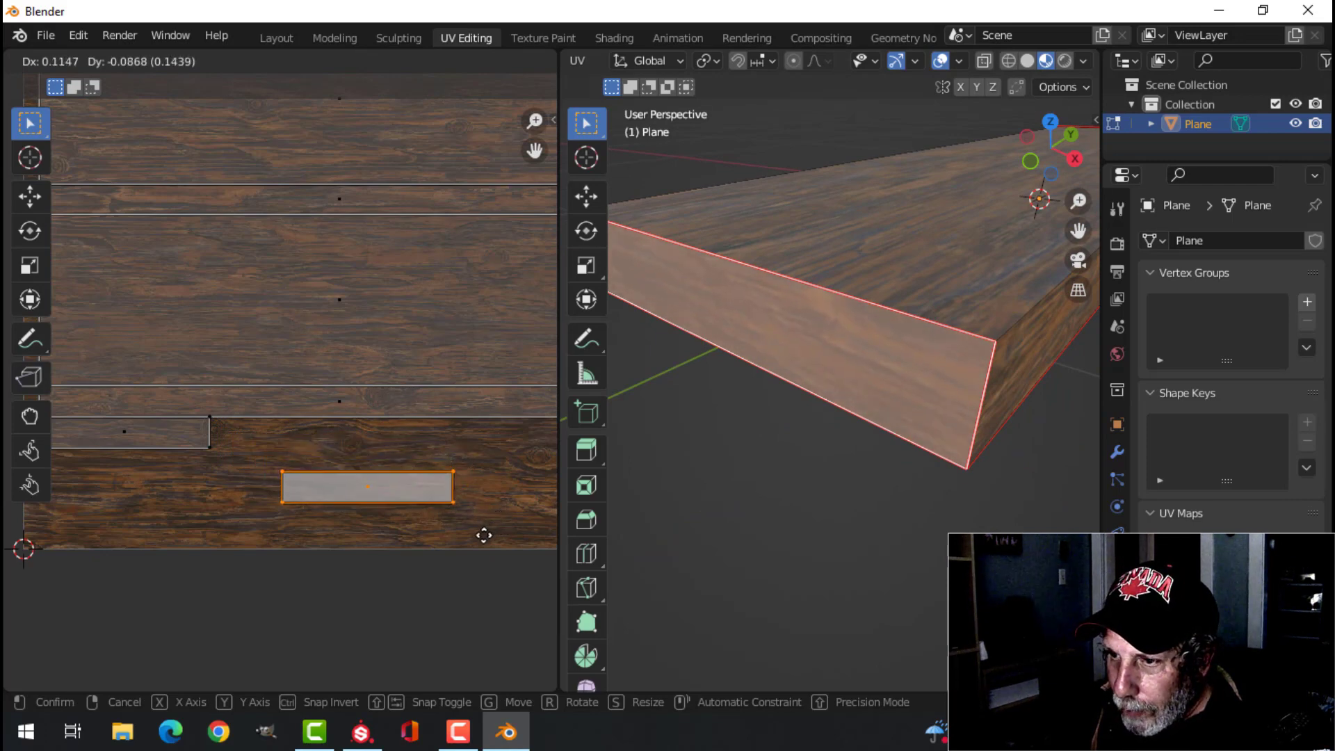
{"action": "left_click", "coordinate": [485, 536]}
{"action": "type", "text": "r90"}
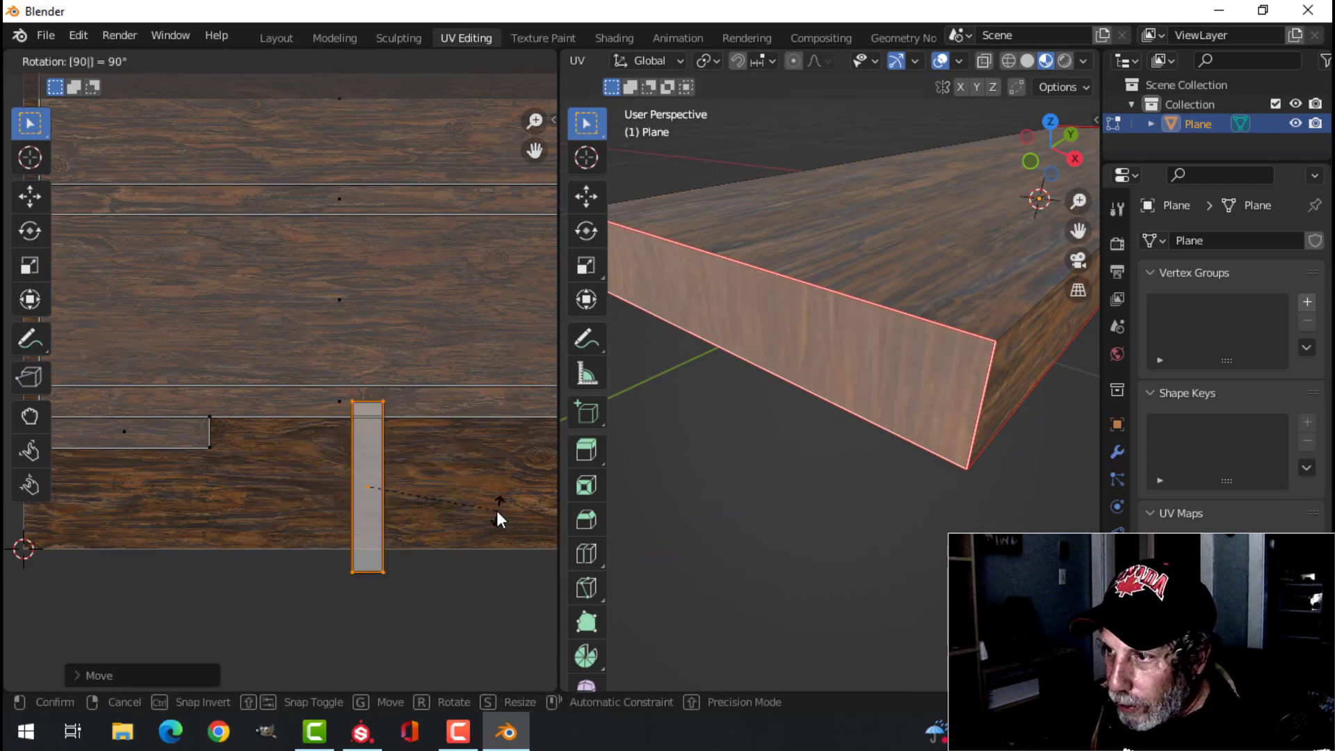
{"action": "key", "text": "Return"}
{"action": "scroll", "scroll_direction": "down", "scroll_amount": 3}
{"action": "scroll", "scroll_direction": "down", "scroll_amount": 3}
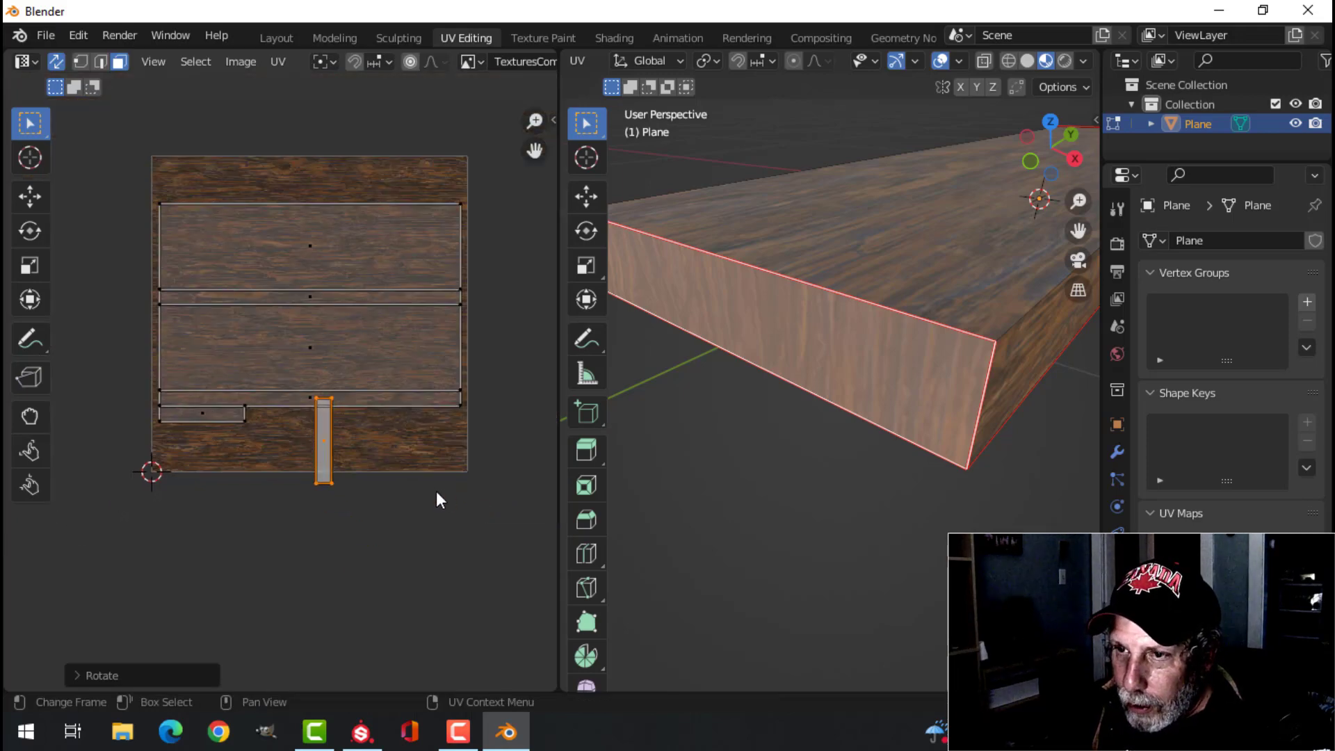
Select only the plank's long side face and rotate its UV island 90 degrees
{"action": "key", "text": "alt+a"}
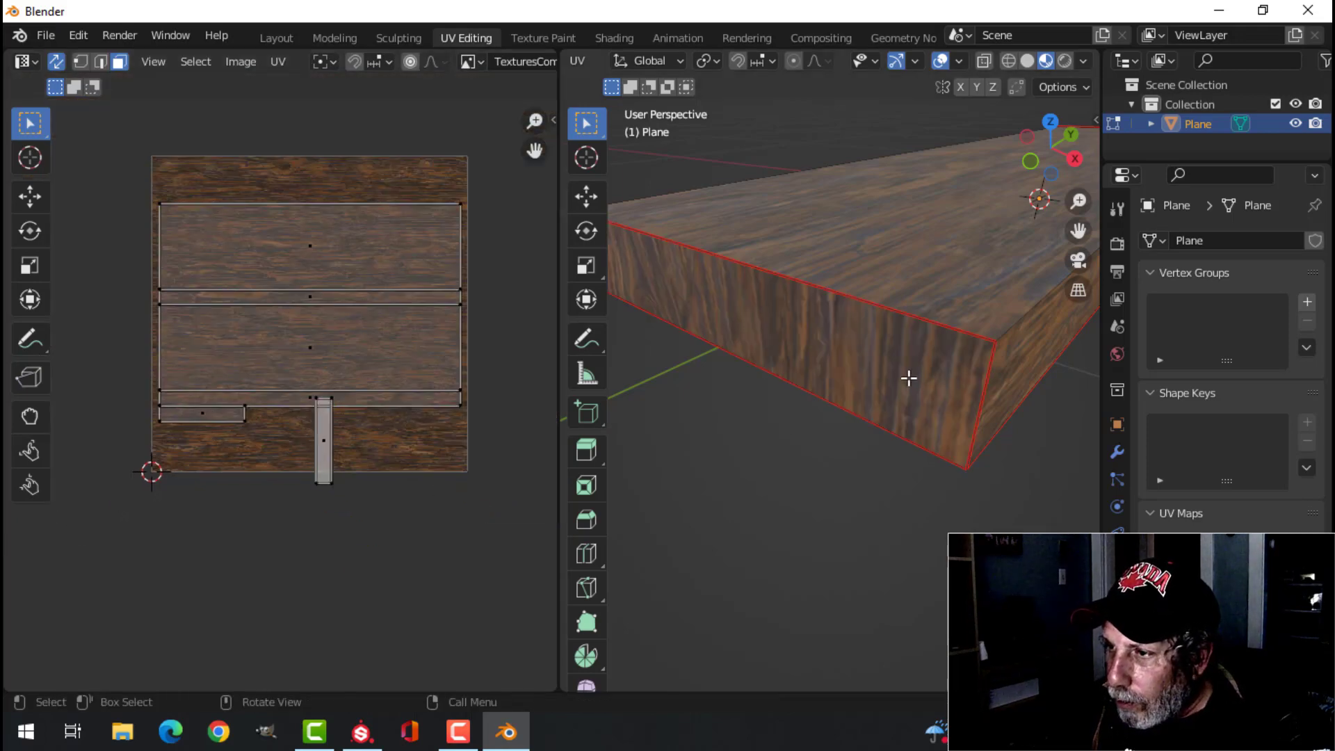
{"action": "left_click_drag", "start_coordinate": [909, 379], "coordinate": [867, 386]}
{"action": "left_click", "coordinate": [894, 419]}
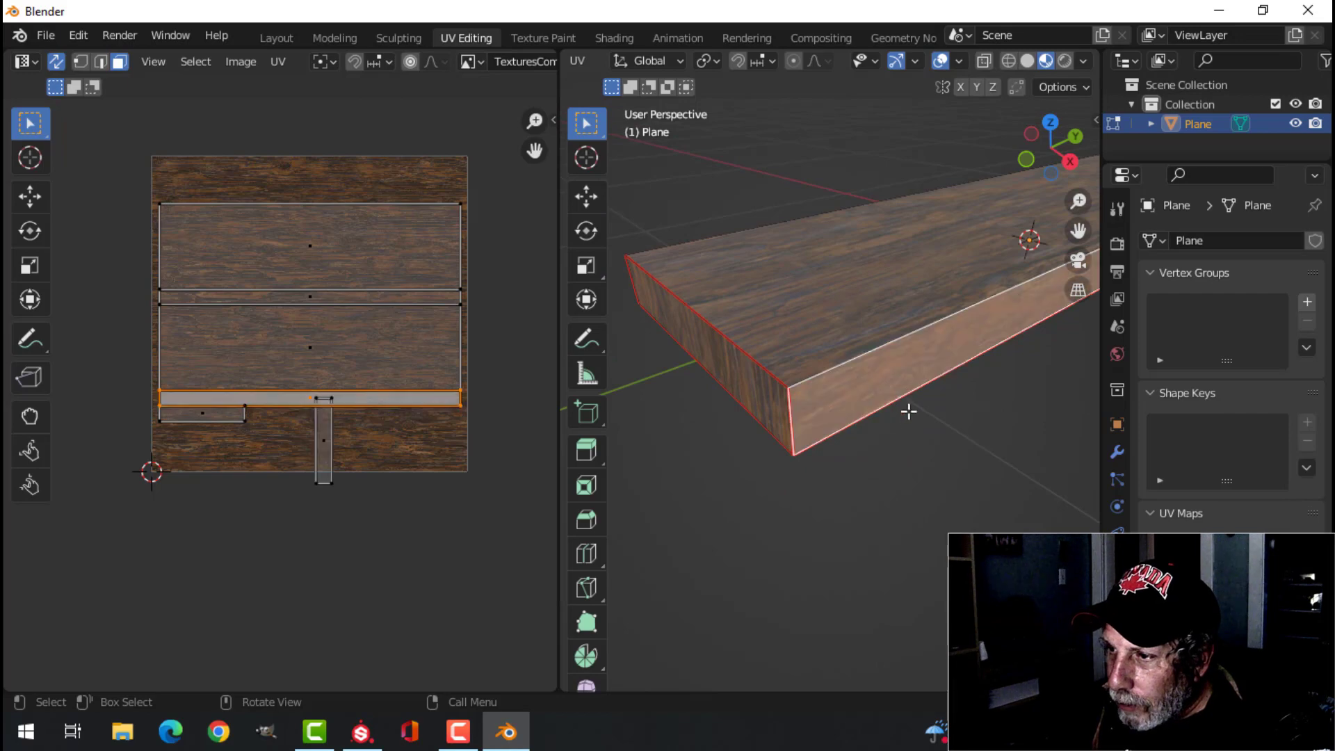
{"action": "scroll", "scroll_direction": "up", "scroll_amount": 3}
{"action": "scroll", "scroll_direction": "up", "scroll_amount": 3}
{"action": "type", "text": "r"}
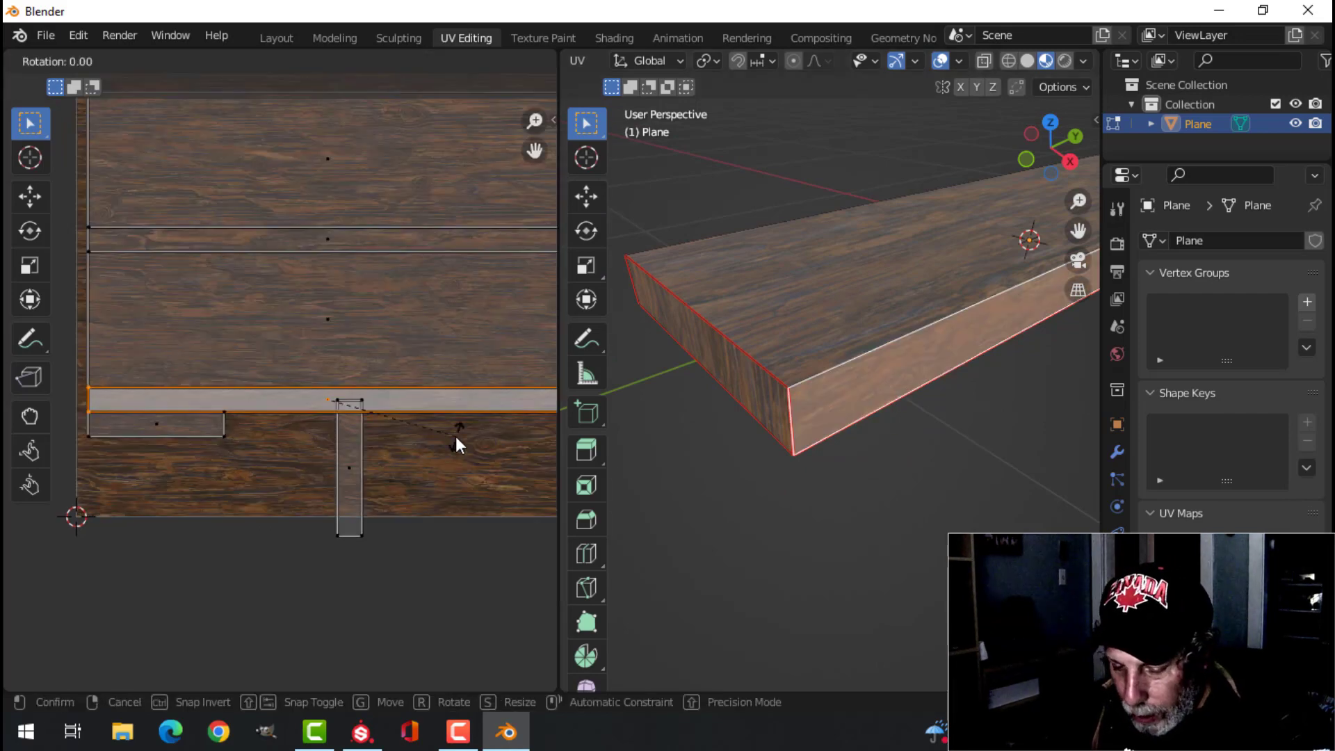
{"action": "type", "text": "90"}
{"action": "key", "text": "Return"}
{"action": "scroll", "scroll_direction": "down", "scroll_amount": 3}
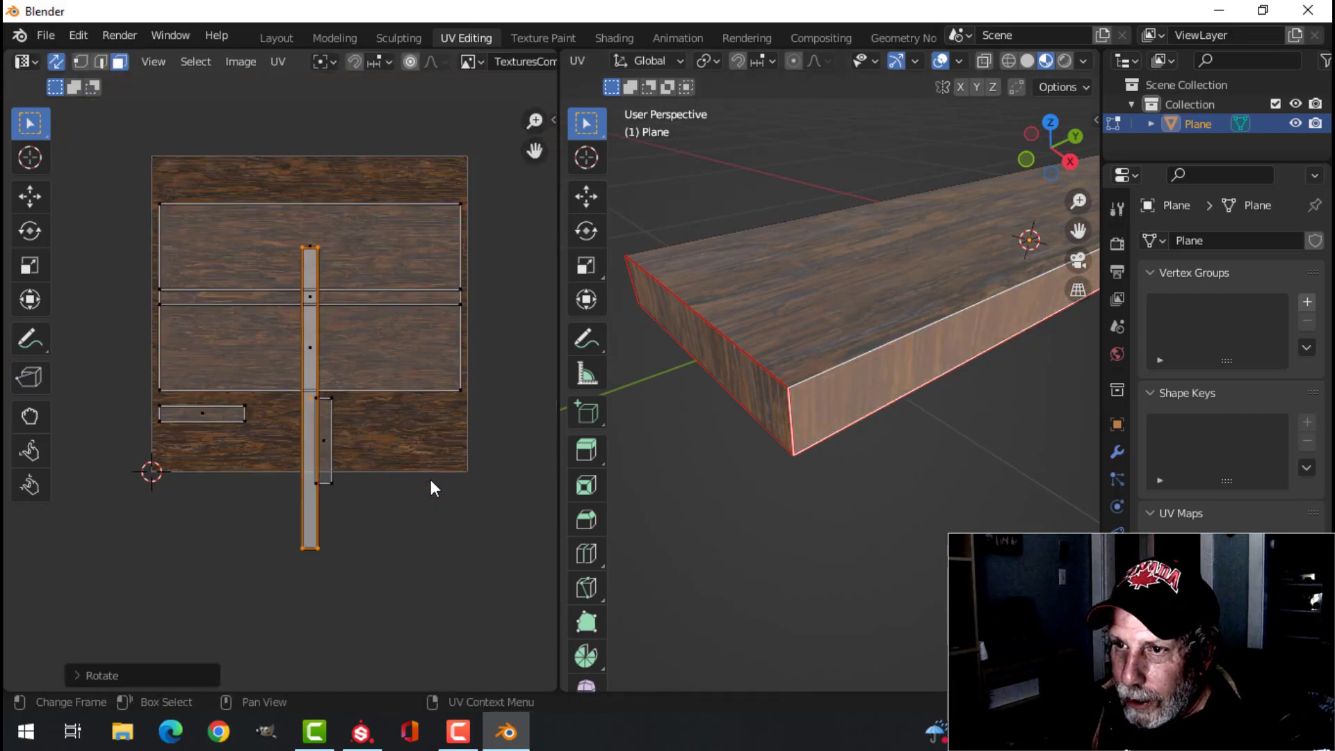
Move the rotated side island into place and return to Object Mode
{"action": "key", "text": "g"}
{"action": "left_click", "coordinate": [383, 386]}
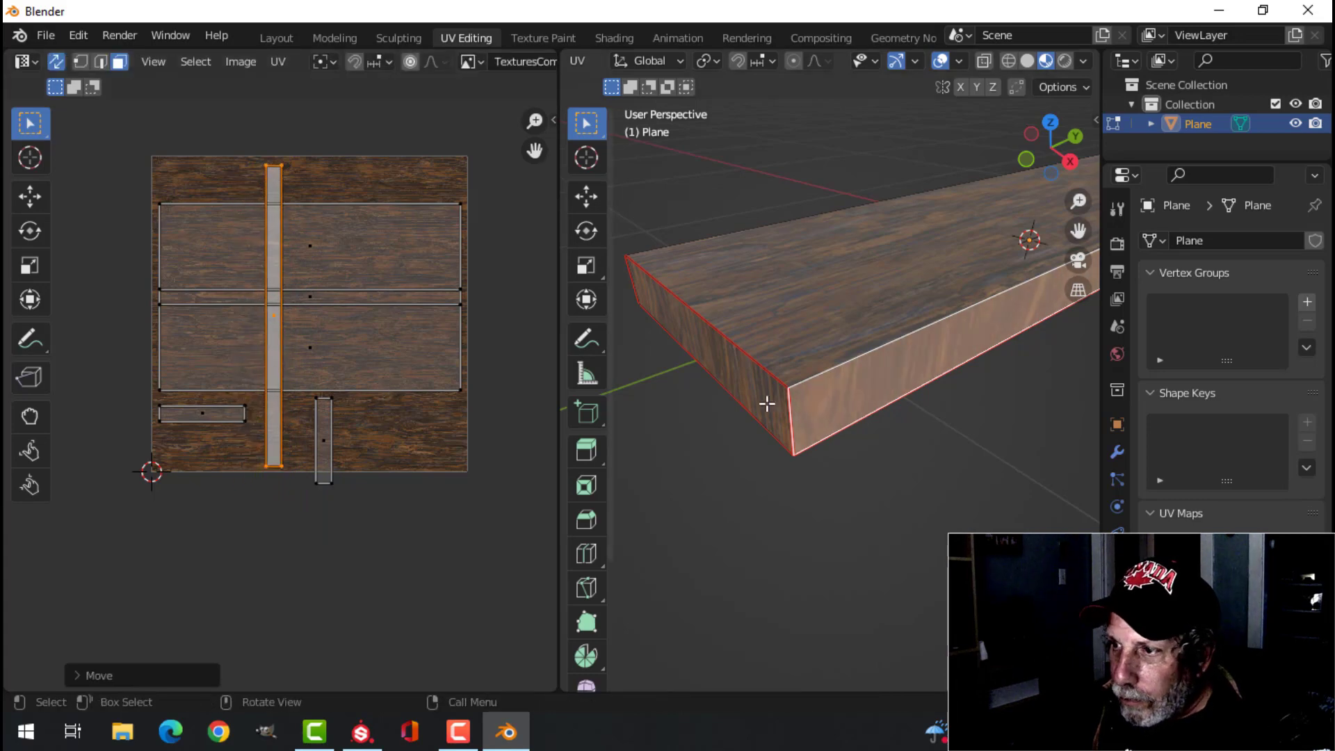
{"action": "left_click_drag", "start_coordinate": [813, 397], "coordinate": [886, 360]}
{"action": "key", "text": "Tab"}
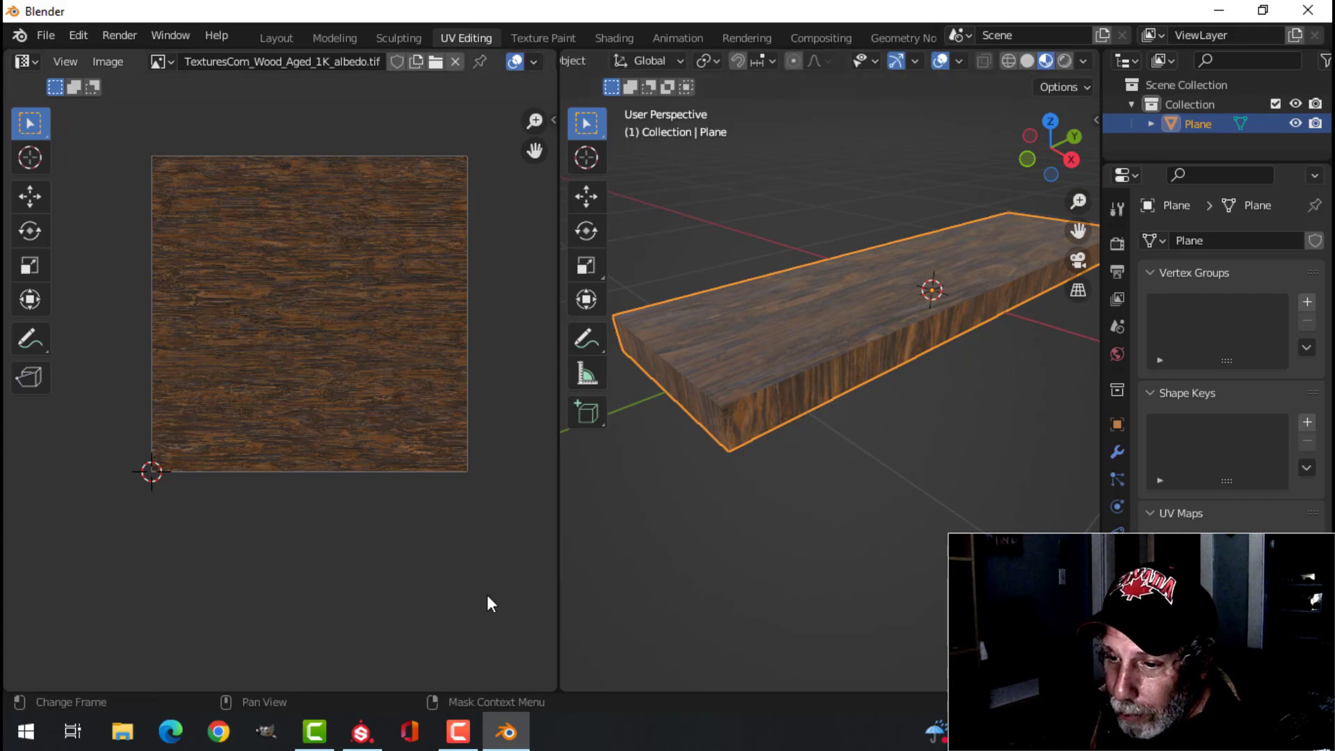
Return to Substance Painter, review Project Configuration, and orbit the Wood1-textured slab
{"action": "left_click", "coordinate": [361, 731]}
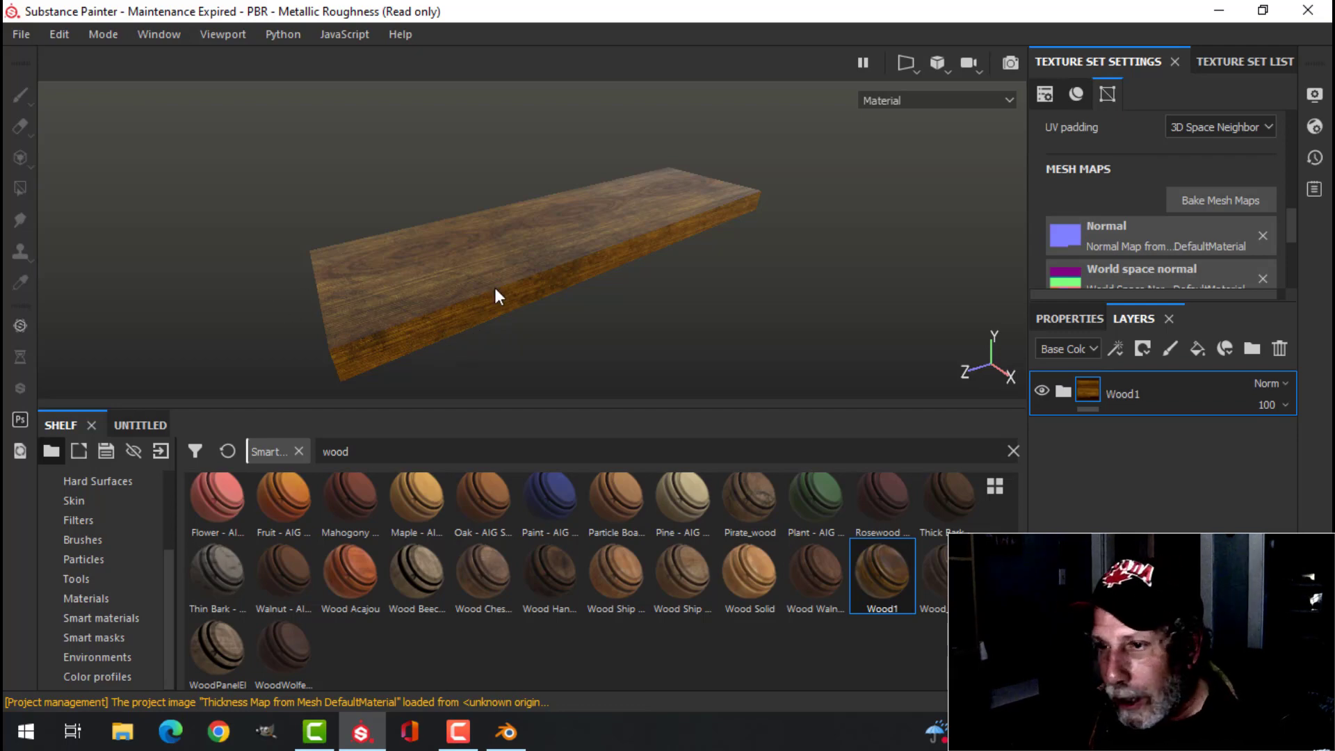
{"action": "left_click", "coordinate": [61, 41]}
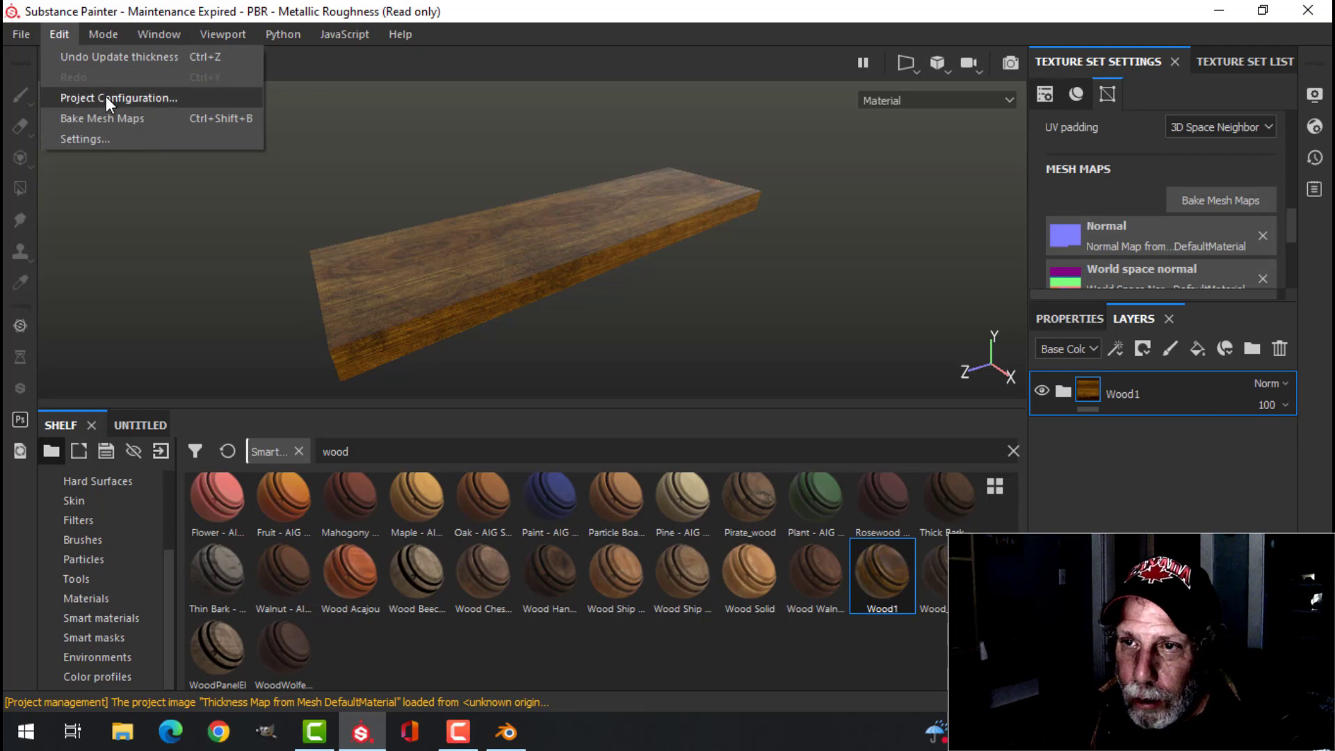
{"action": "left_click", "coordinate": [106, 96]}
{"action": "left_click", "coordinate": [807, 527]}
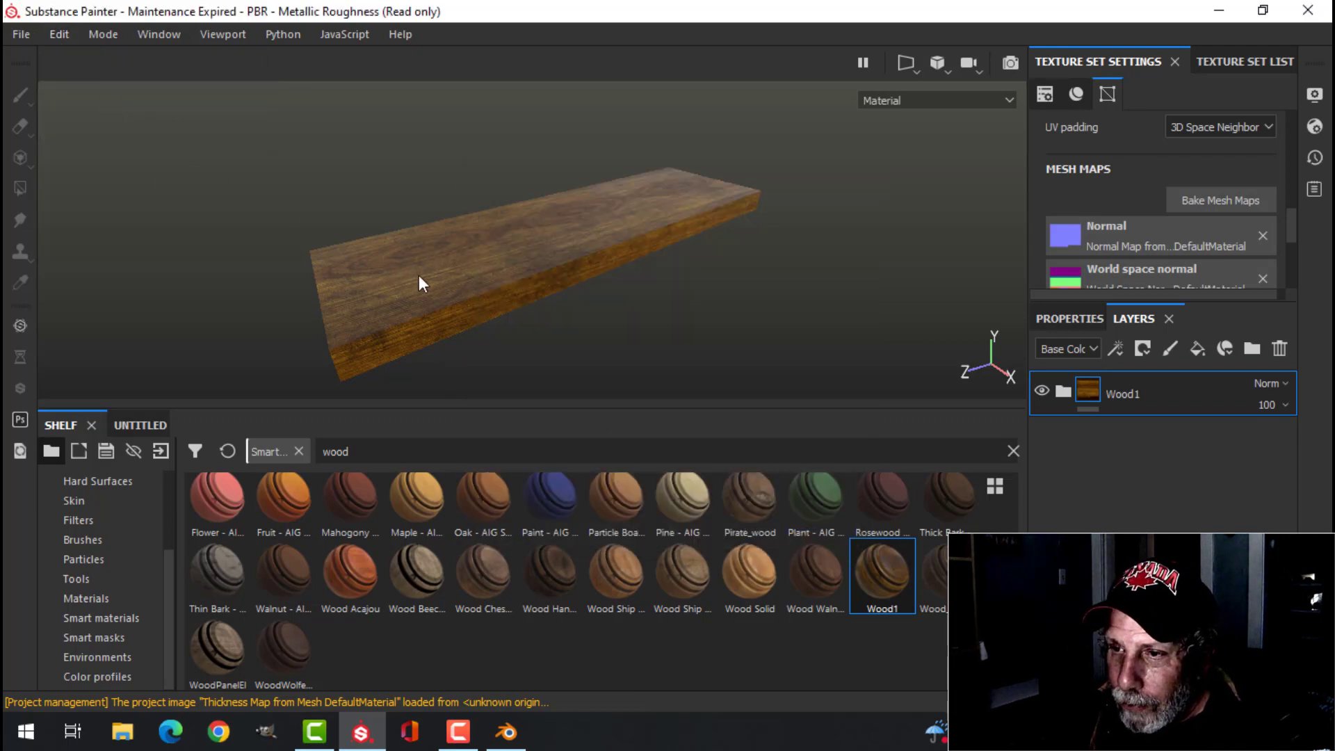
{"action": "left_click_drag", "start_coordinate": [408, 281], "coordinate": [576, 257]}
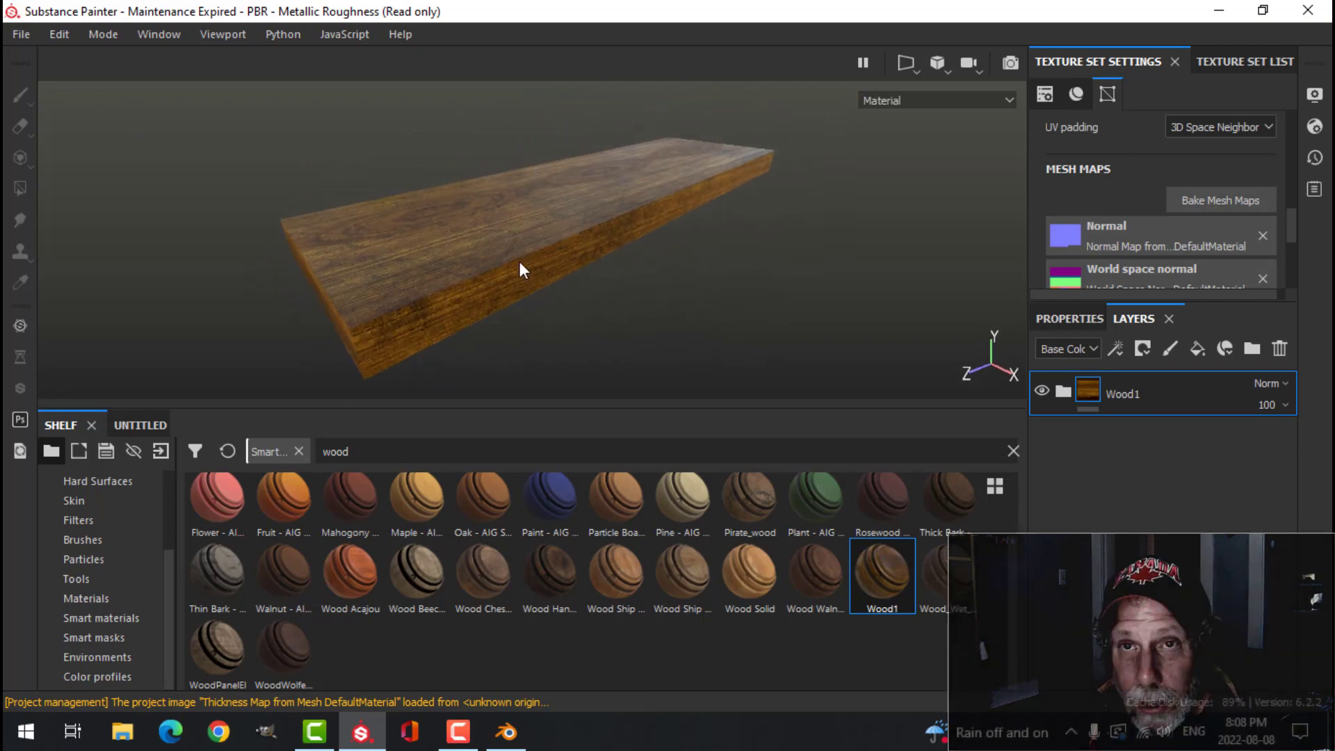